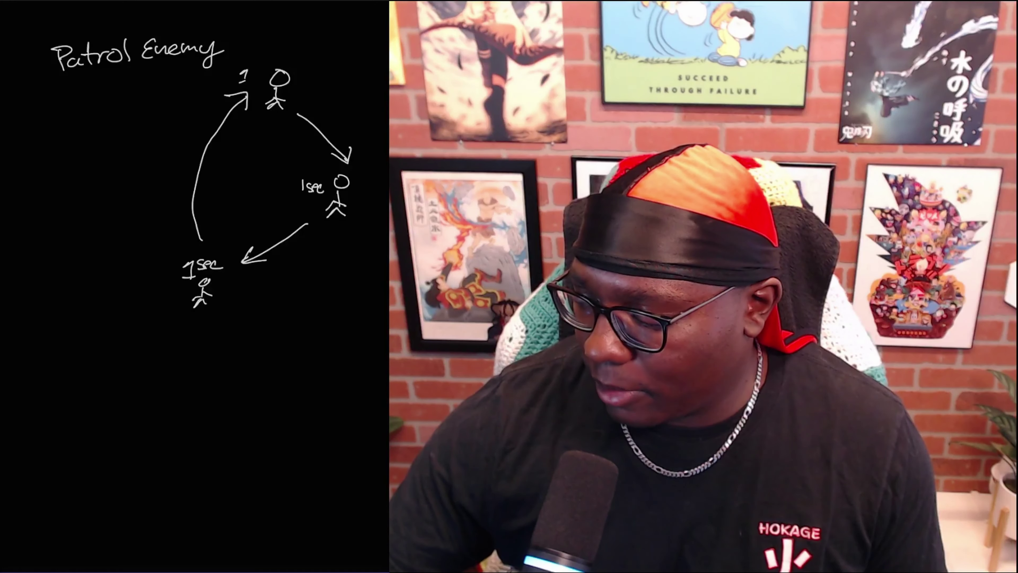
- Letter "1sec" beside the uppermost stick figure in the patrol diagram and handwrite a note beneath the Patrol Enemy title
drag(254, 69, 247, 80)
drag(256, 75, 263, 73)
drag(285, 63, 283, 78)
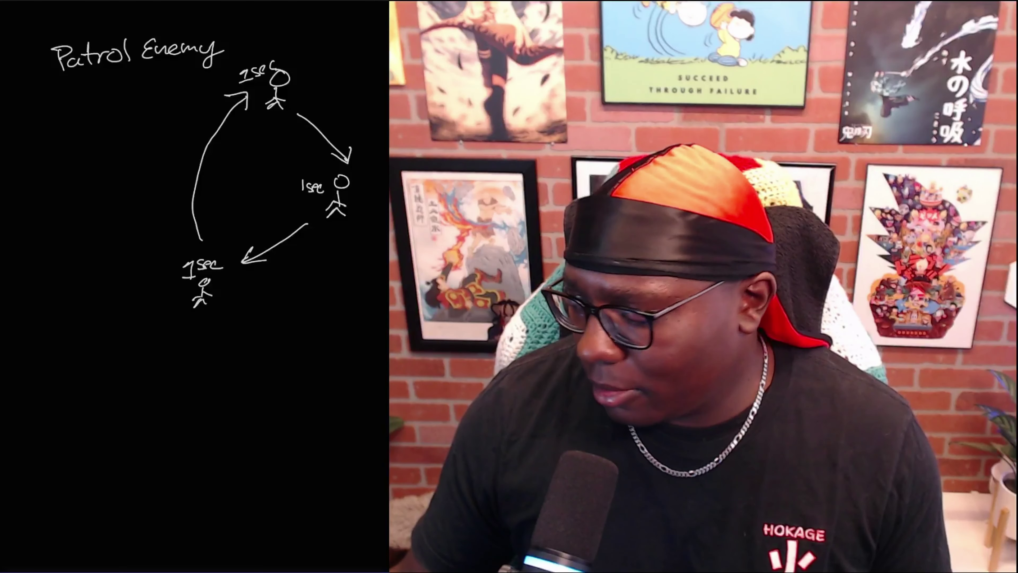
mouse_move(25, 114)
mouse_down()
mouse_move(40, 113)
mouse_move(31, 131)
mouse_up()
mouse_move(25, 132)
mouse_down()
mouse_move(41, 131)
mouse_move(53, 112)
mouse_move(59, 127)
mouse_up()
mouse_move(60, 124)
mouse_down()
mouse_move(113, 113)
mouse_move(129, 121)
mouse_up()
drag(136, 113, 154, 112)
mouse_move(156, 119)
mouse_down()
mouse_move(166, 118)
mouse_move(60, 152)
mouse_move(55, 163)
mouse_up()
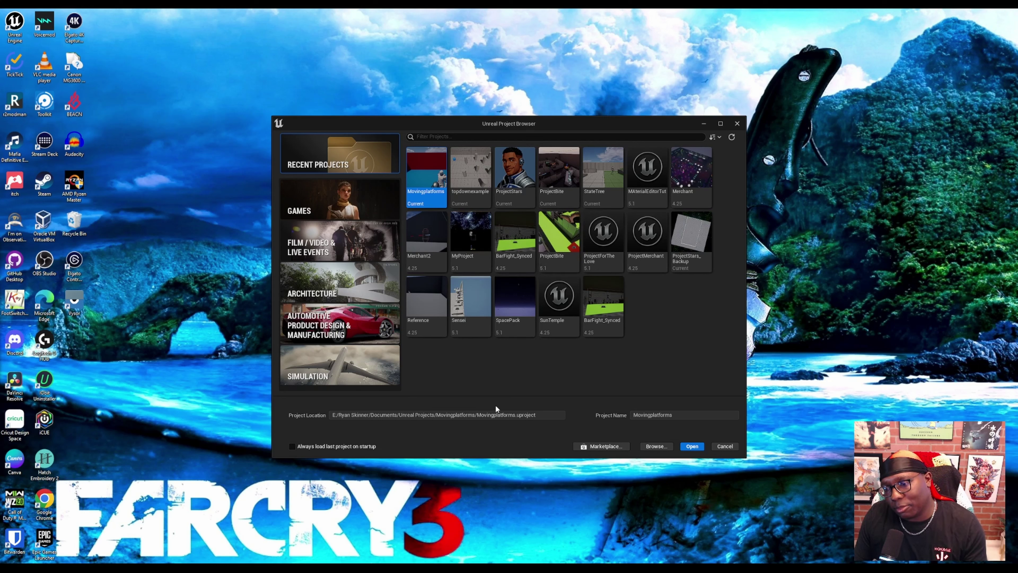
- Create a new Games project from the Third Person template with the project name StateTreeExample
click(346, 203)
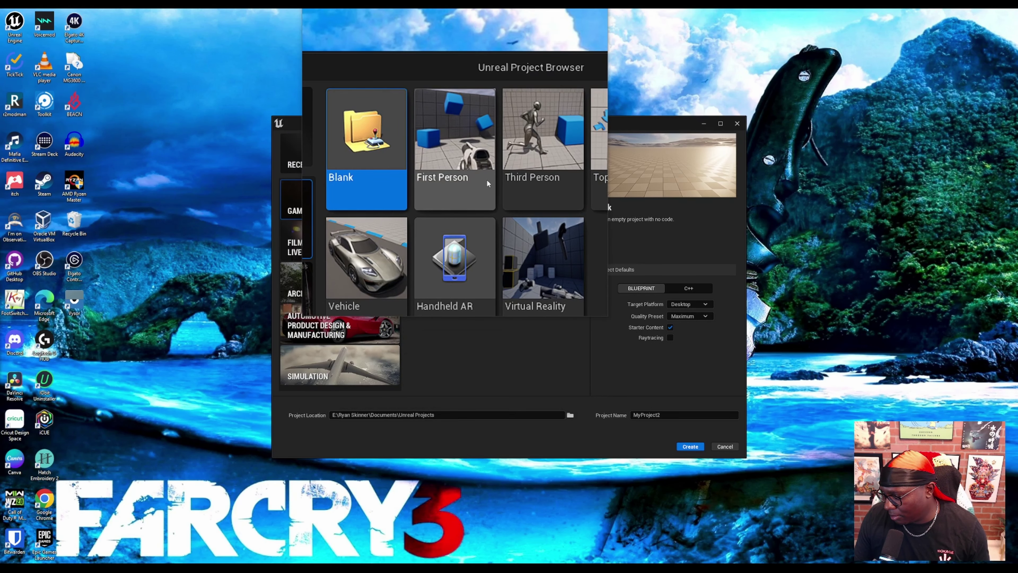
click(515, 166)
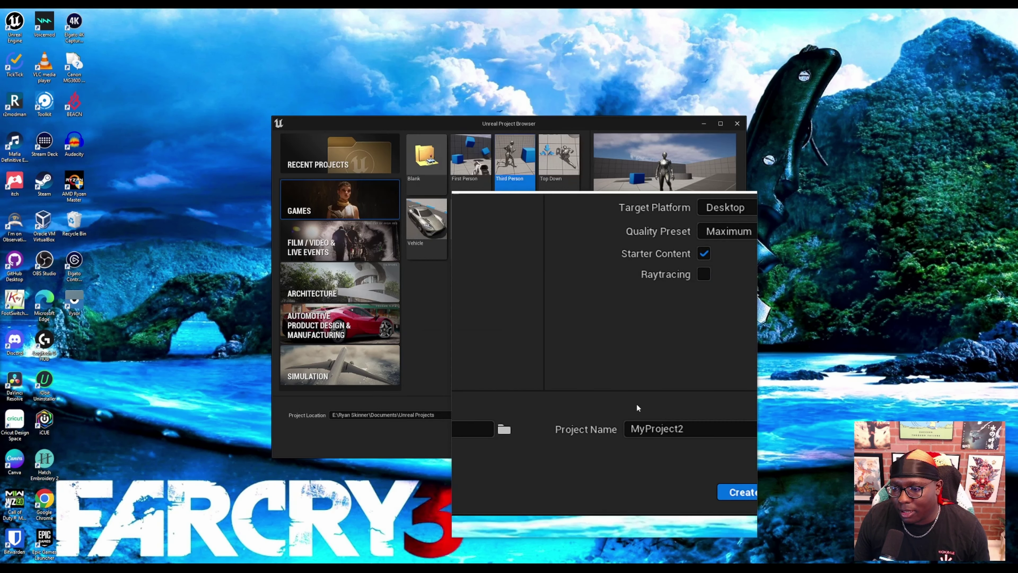
click(648, 415)
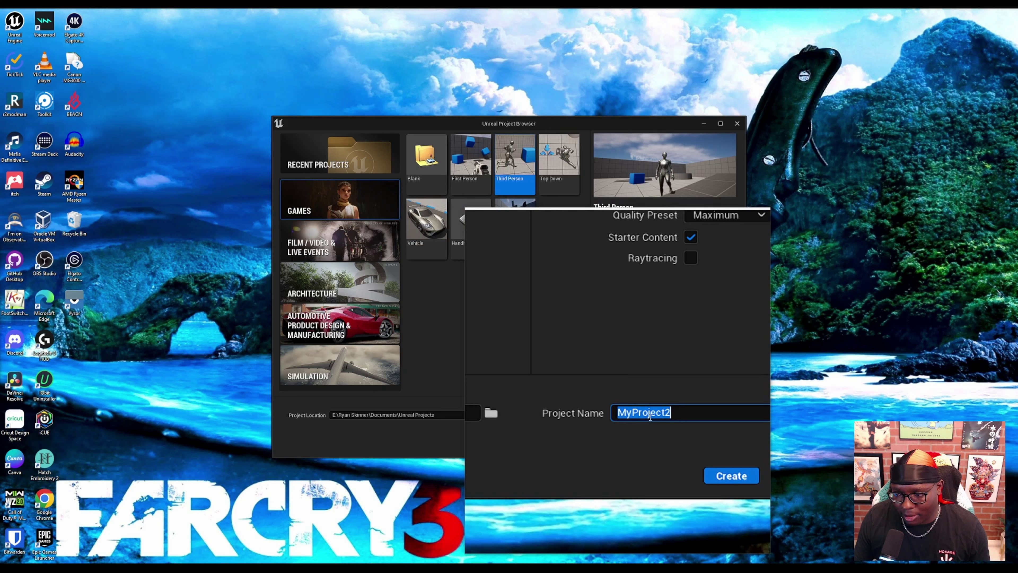
text(State)
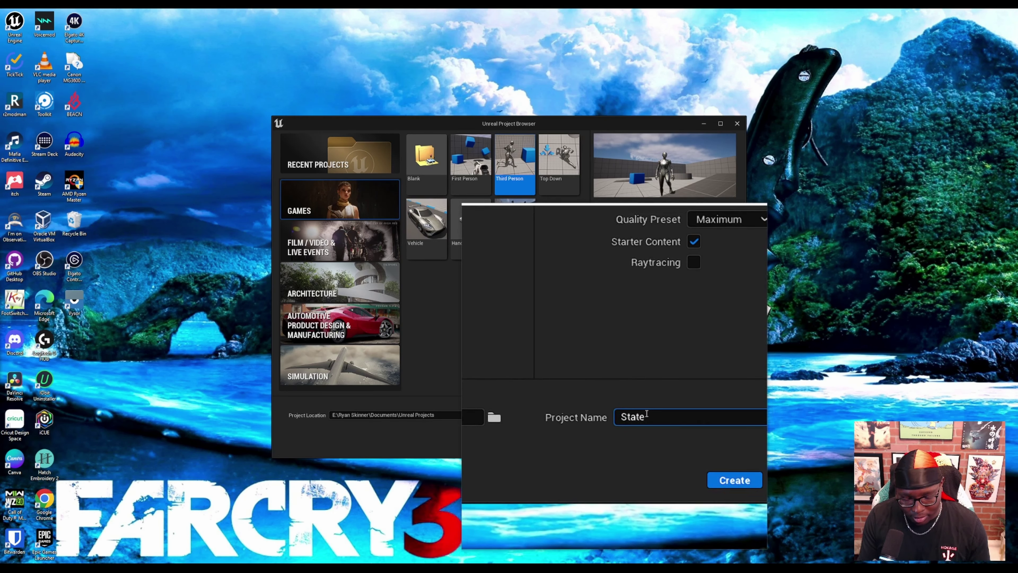
text(TreeEx)
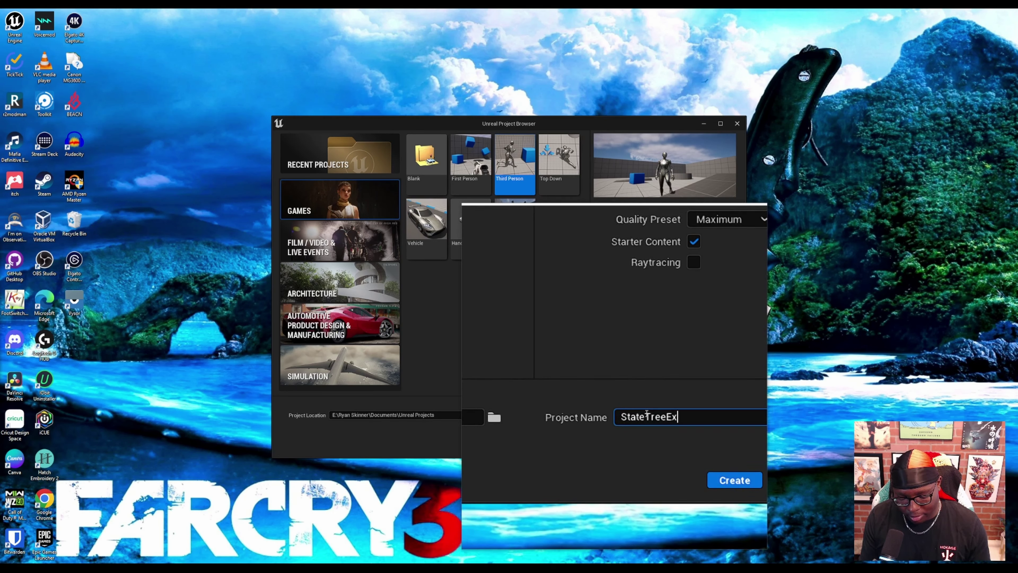
text(ample)
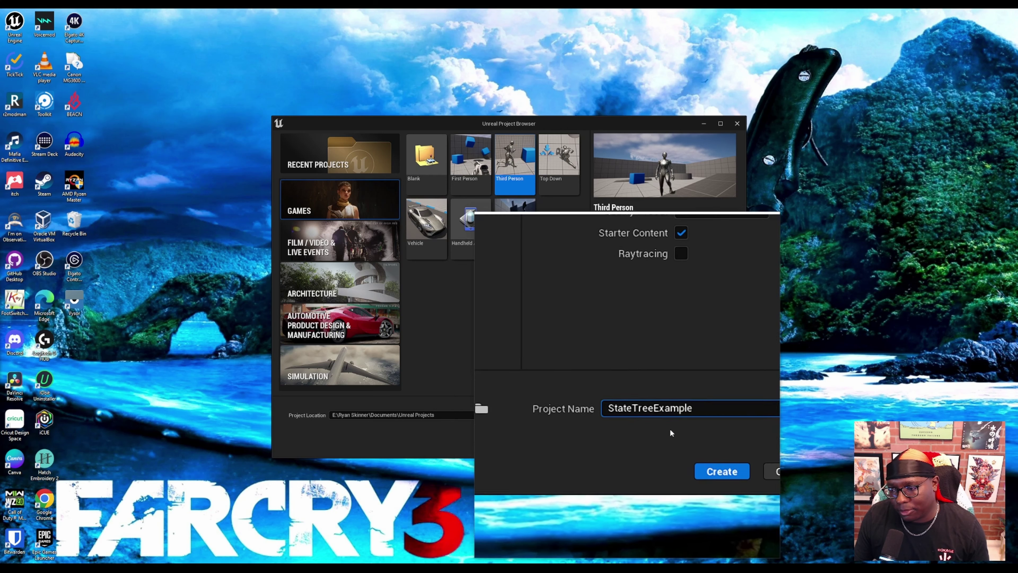
click(691, 452)
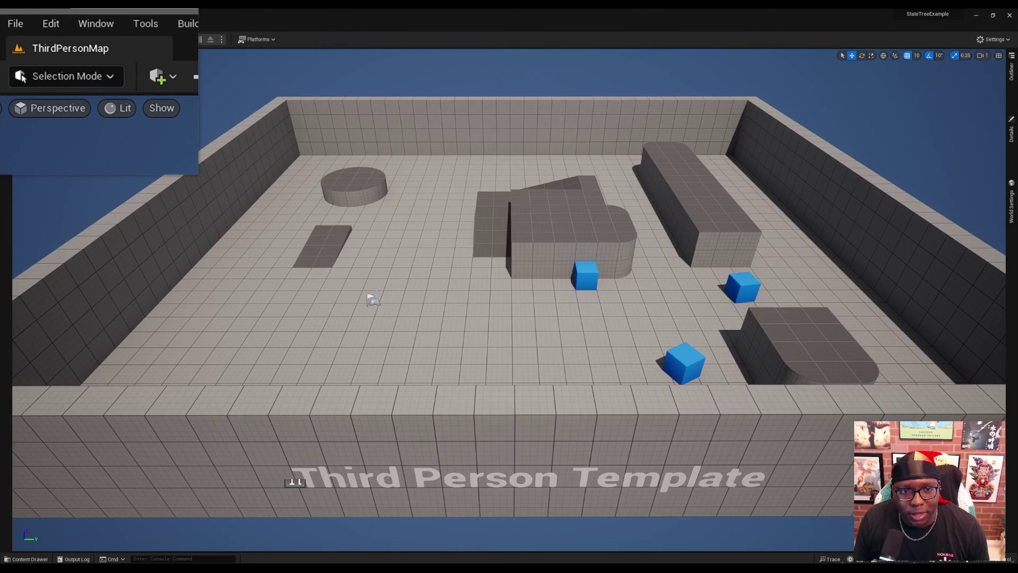
- Search the plugins for State Tree, enable both the gameplay StateTree plugin and the StateTree plugin, and restart the editor
click(39, 16)
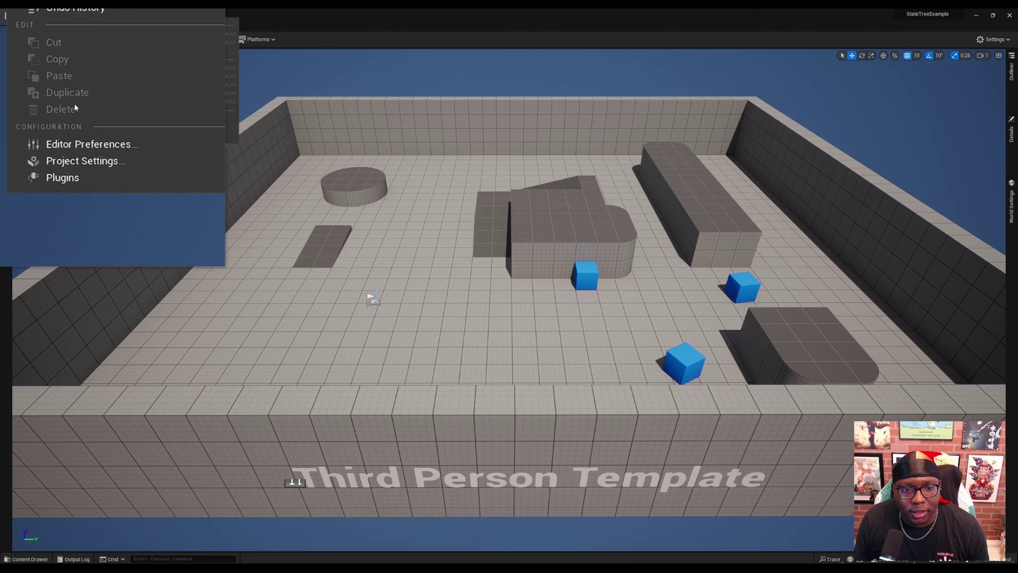
click(74, 140)
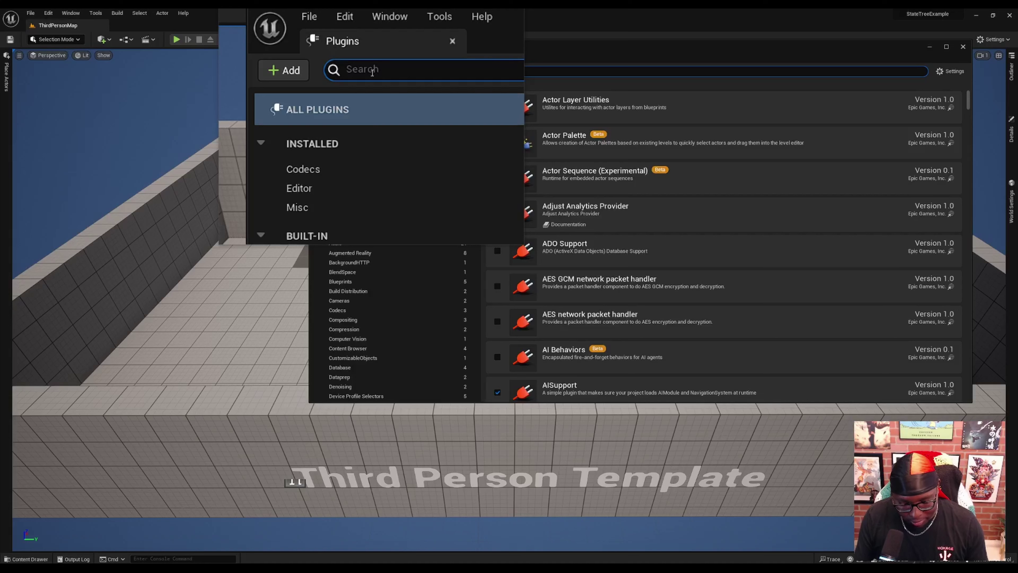
text(State Tree)
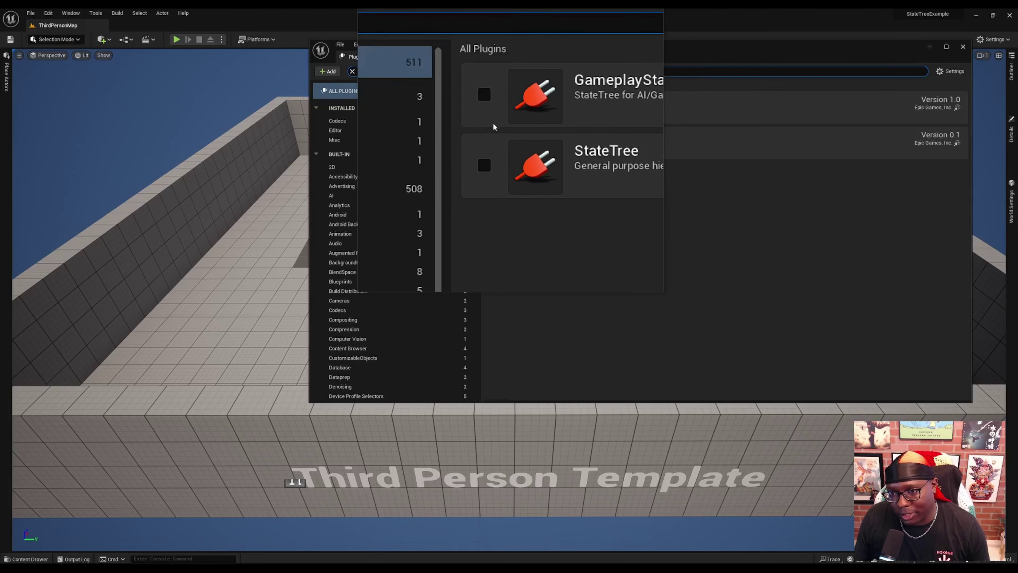
click(497, 107)
click(497, 142)
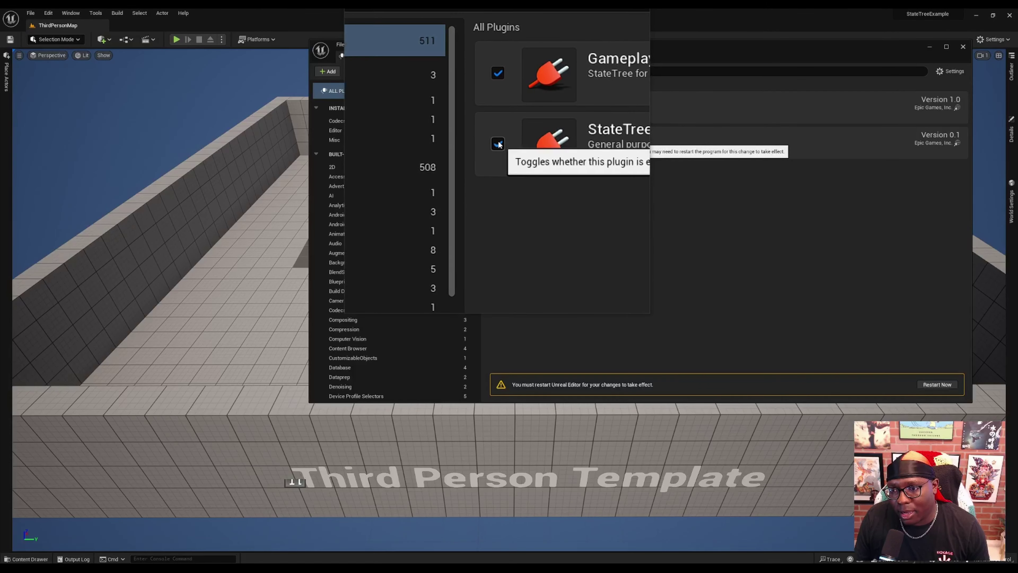
click(939, 385)
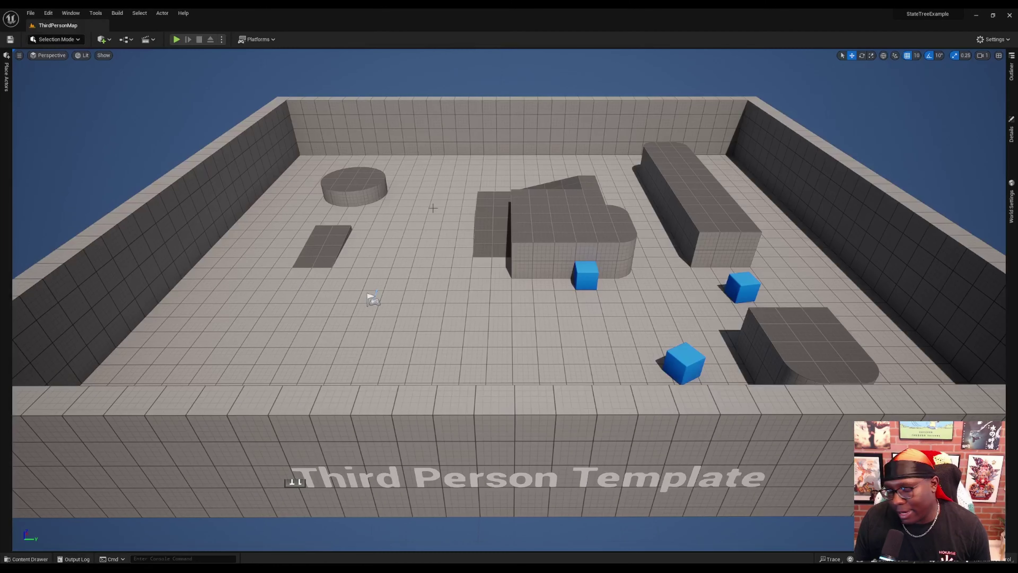
- Look for the StateTree asset type among the Artificial Intelligence assets that can be created in the project
click(25, 557)
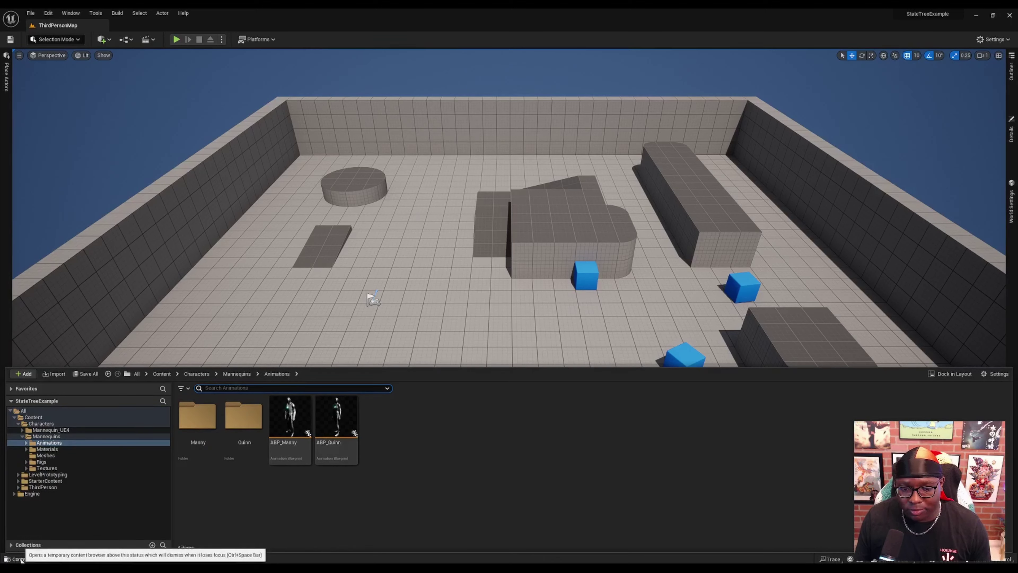
right_click(480, 448)
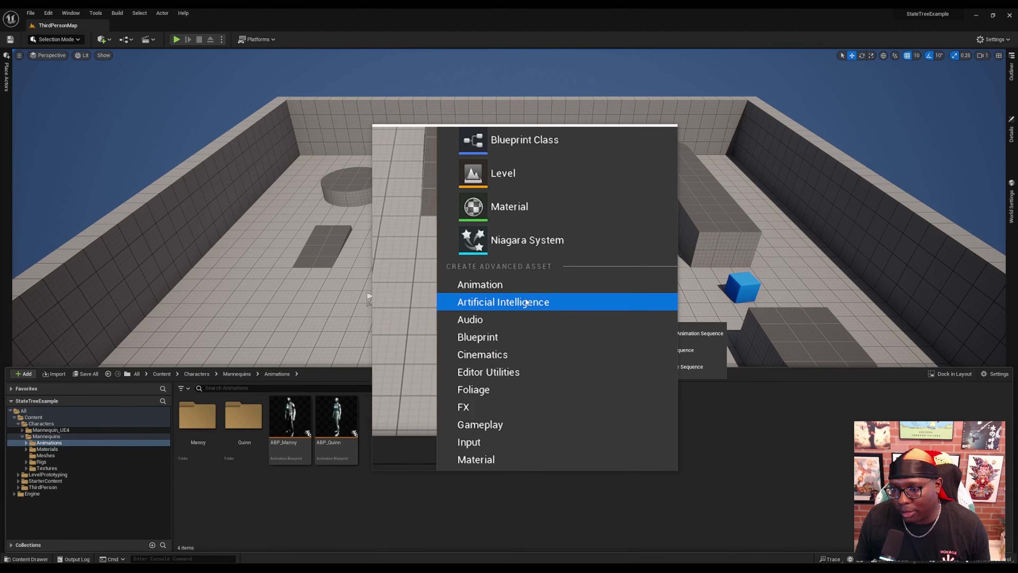
mouse_move(601, 306)
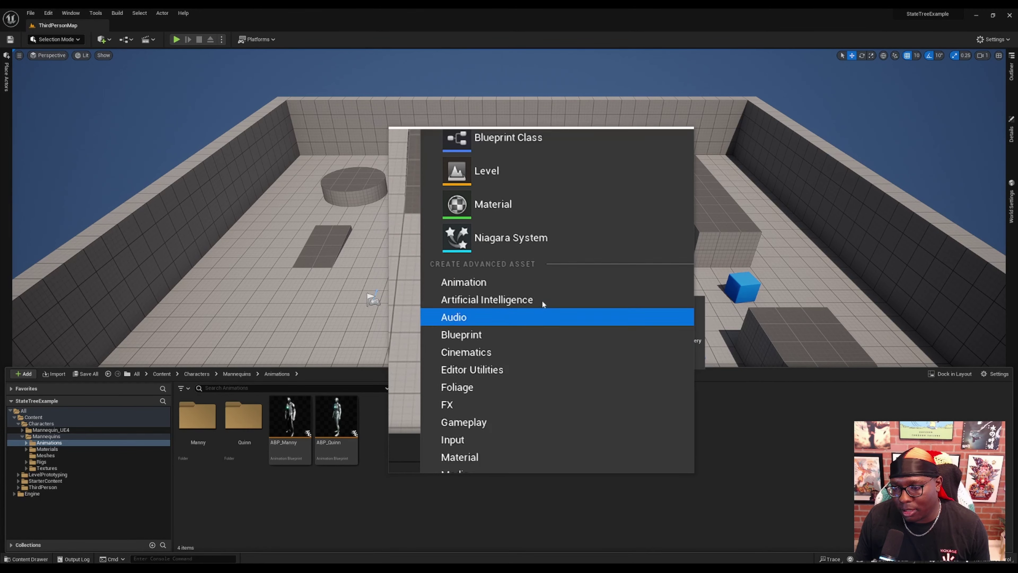
mouse_move(541, 300)
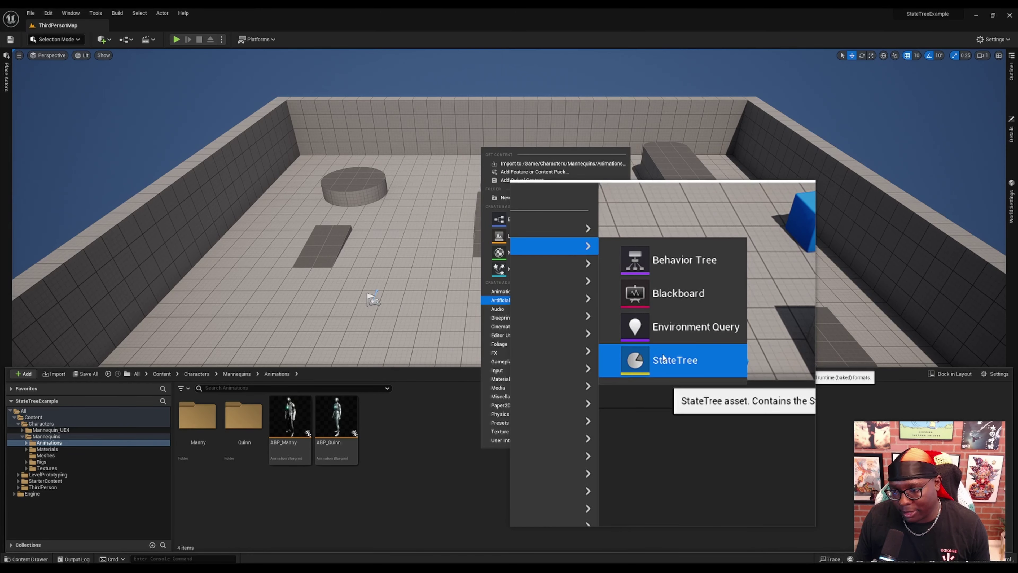
click(664, 358)
- Bring up the project's content browser over the level again
scroll(509, 243, up, 5)
right_drag(509, 243, 11, 285)
scroll(326, 239, down, 3)
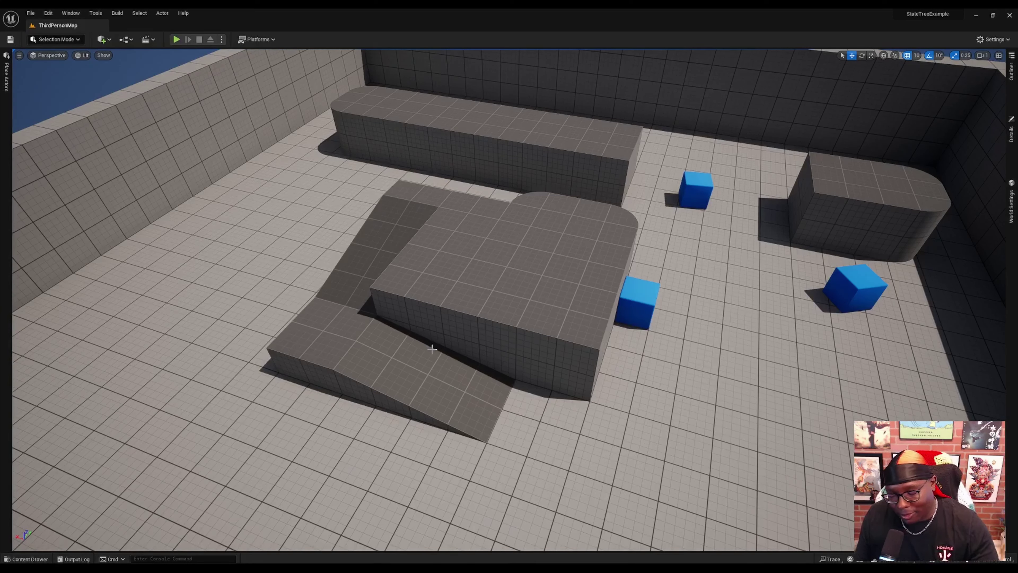
key(ctrl+space)
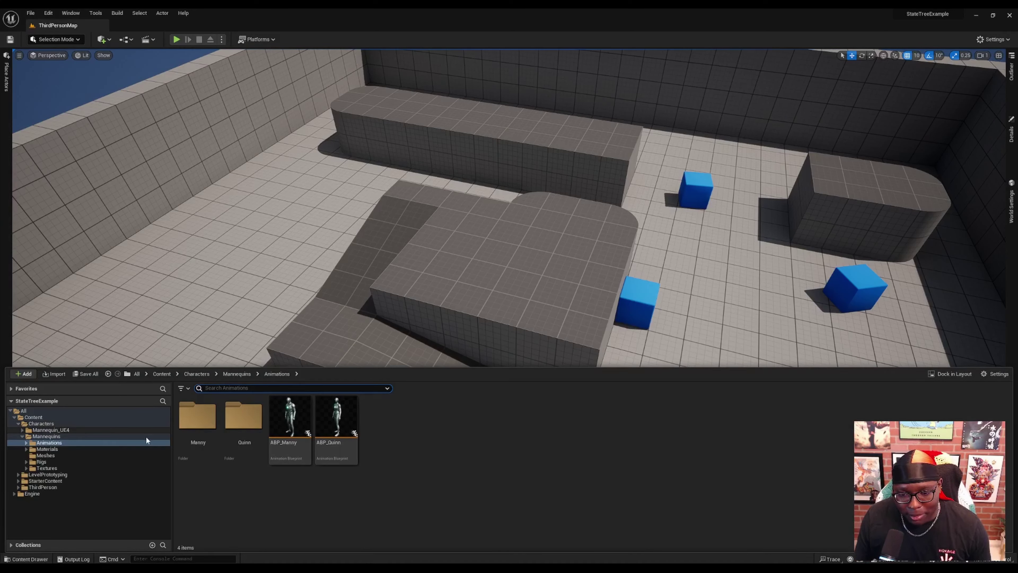
right_click(426, 485)
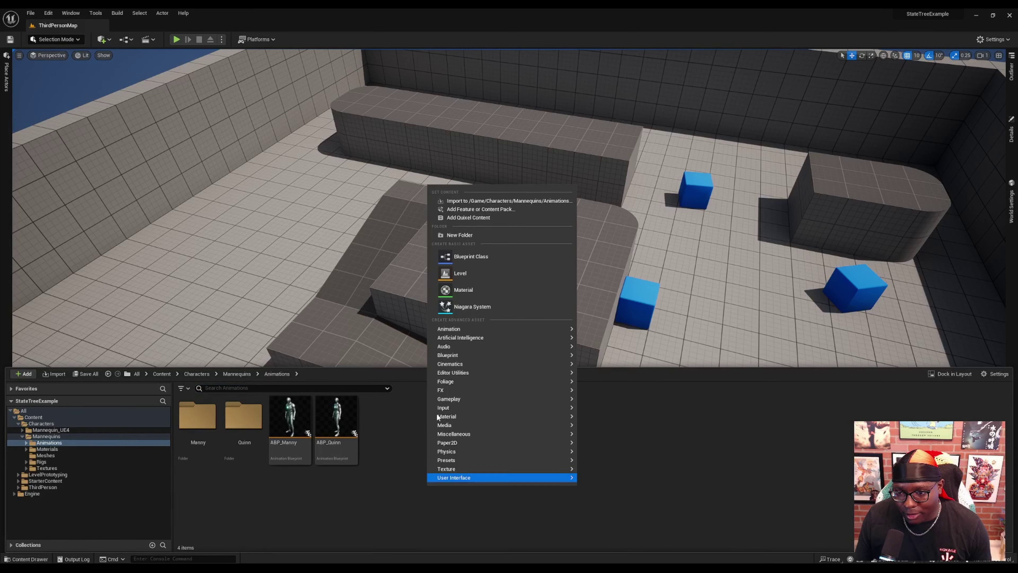
click(460, 235)
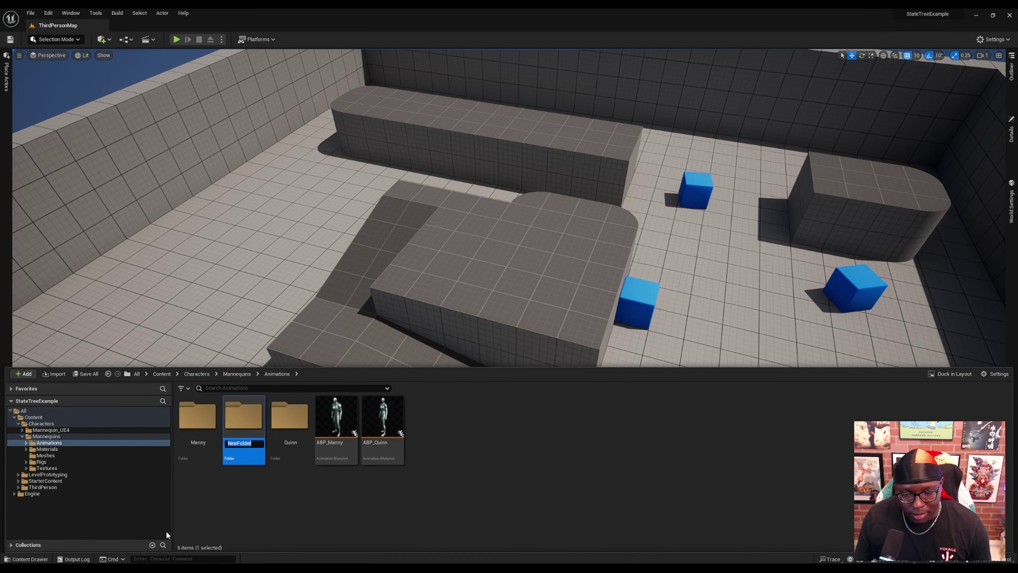
key(Return)
key(Delete)
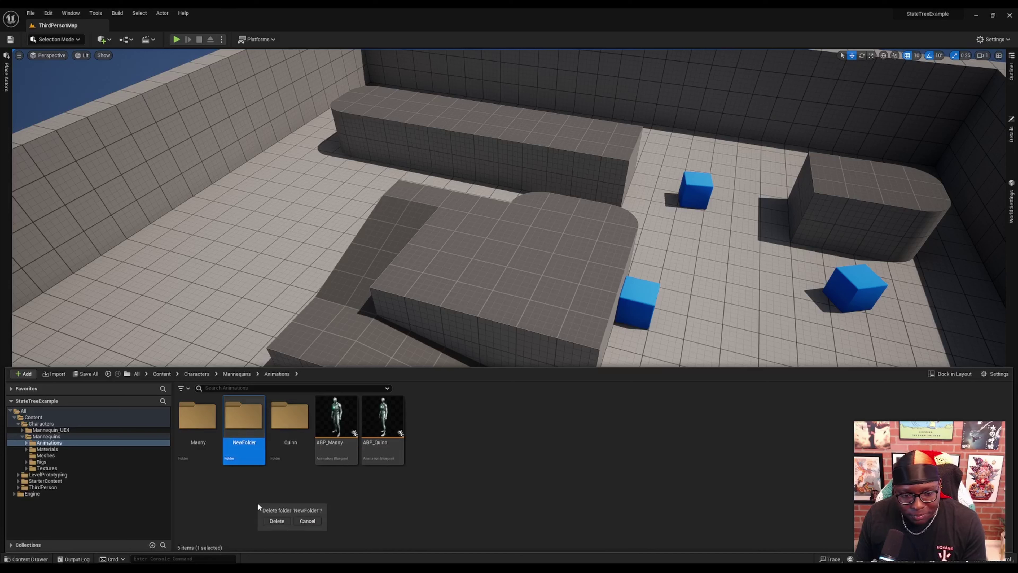
click(280, 520)
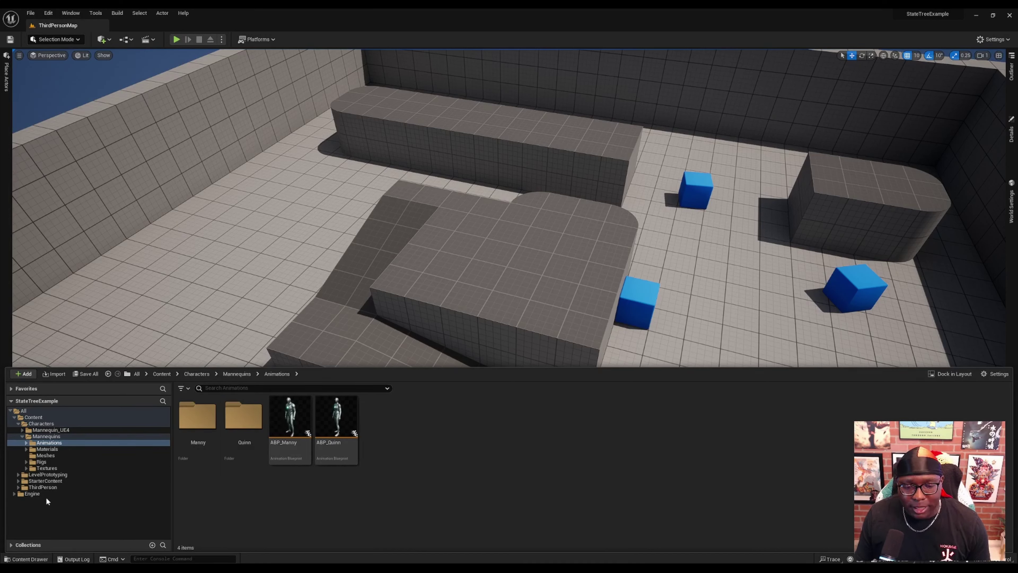
- Create a new folder named Enemy directly inside the Content folder
click(34, 417)
right_click(36, 416)
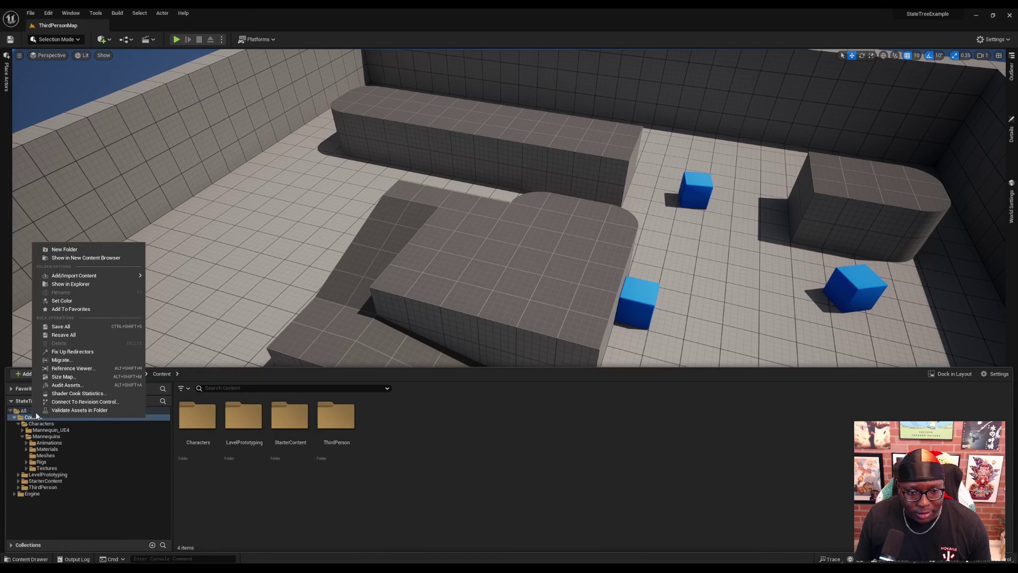
click(64, 249)
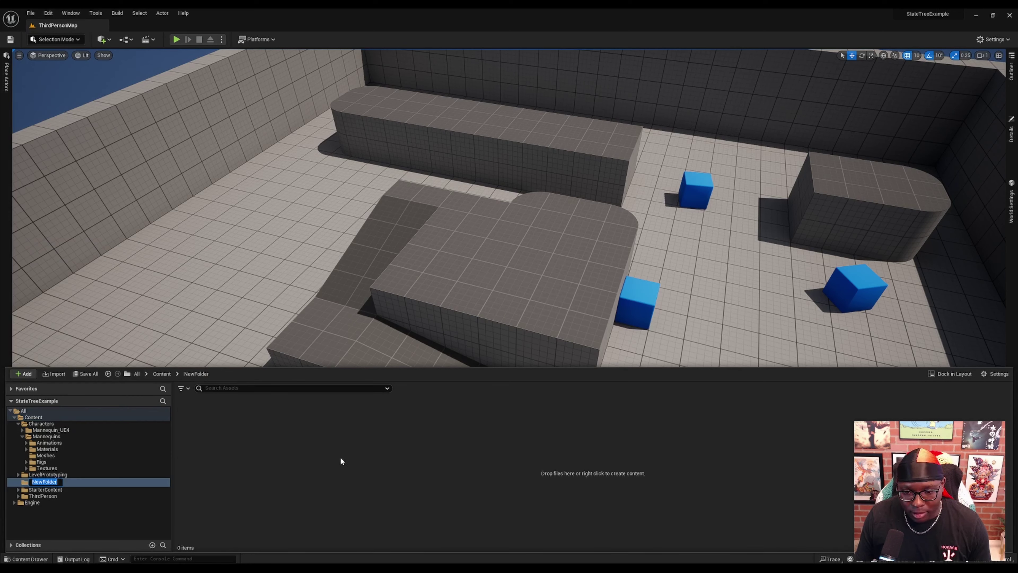
text(Enem)
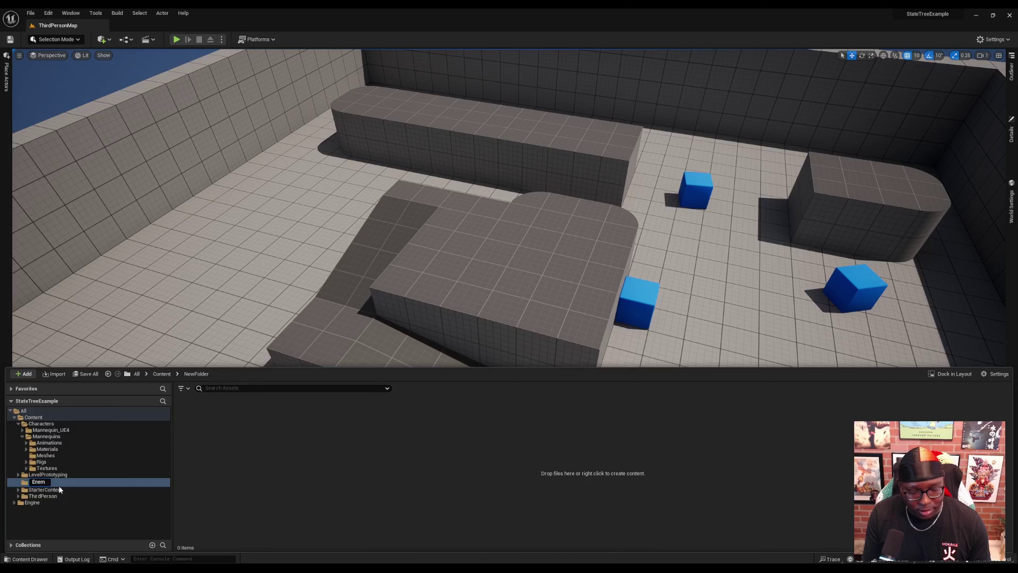
text(y)
key(Return)
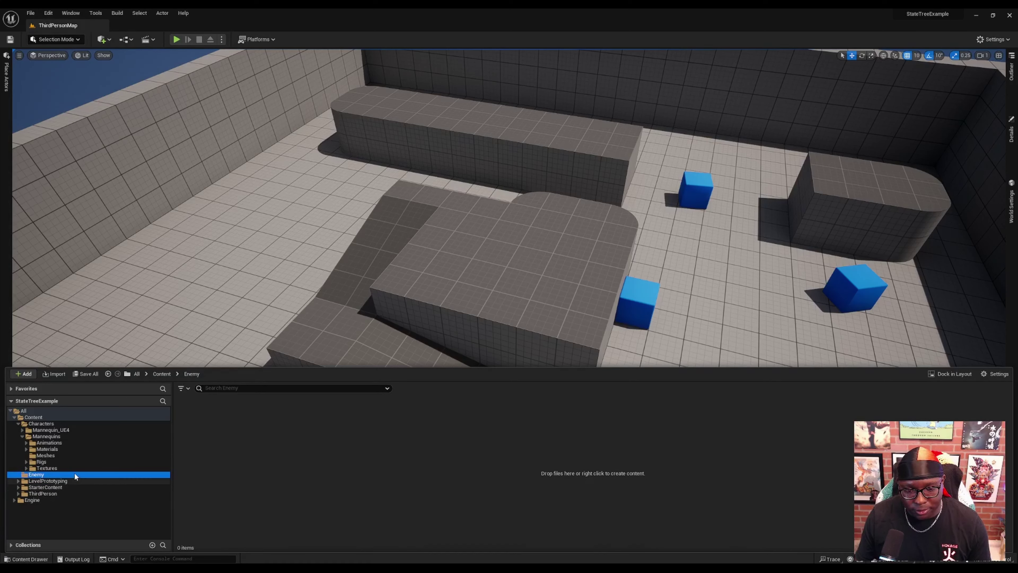
- Create a Blueprint Class in the Enemy folder with Actor as its parent class and name it PathMarker
right_click(259, 428)
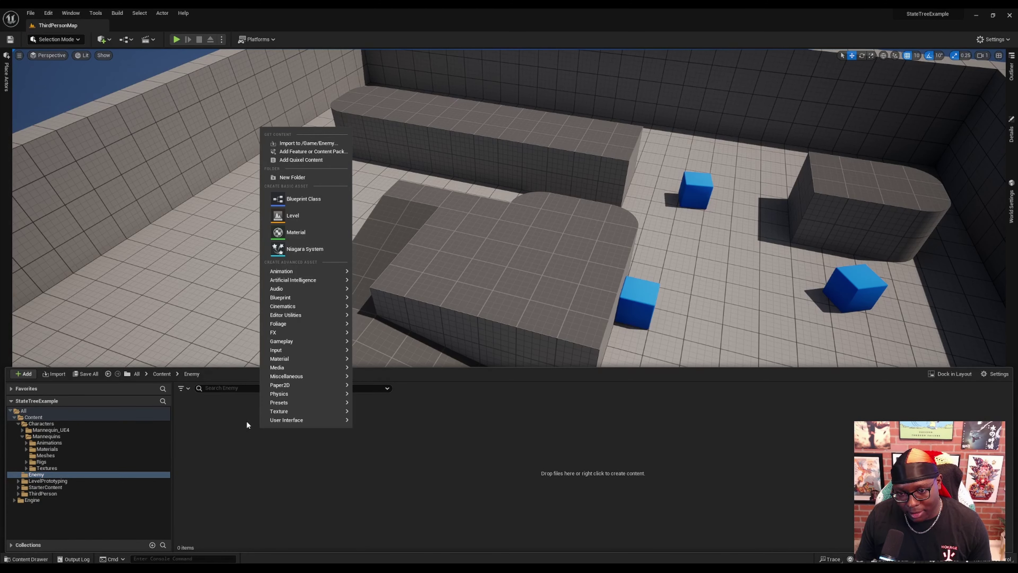
click(299, 200)
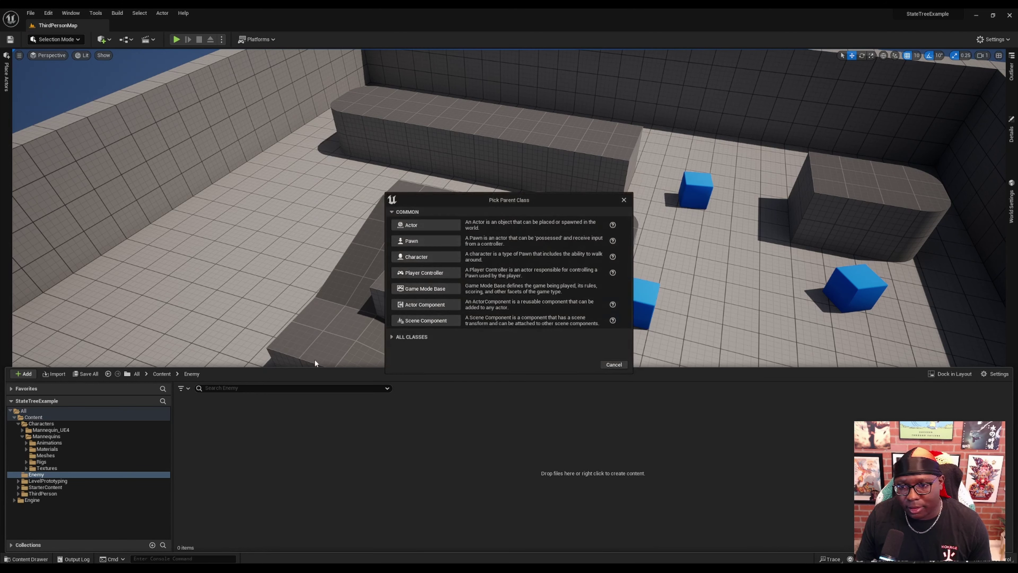
click(409, 226)
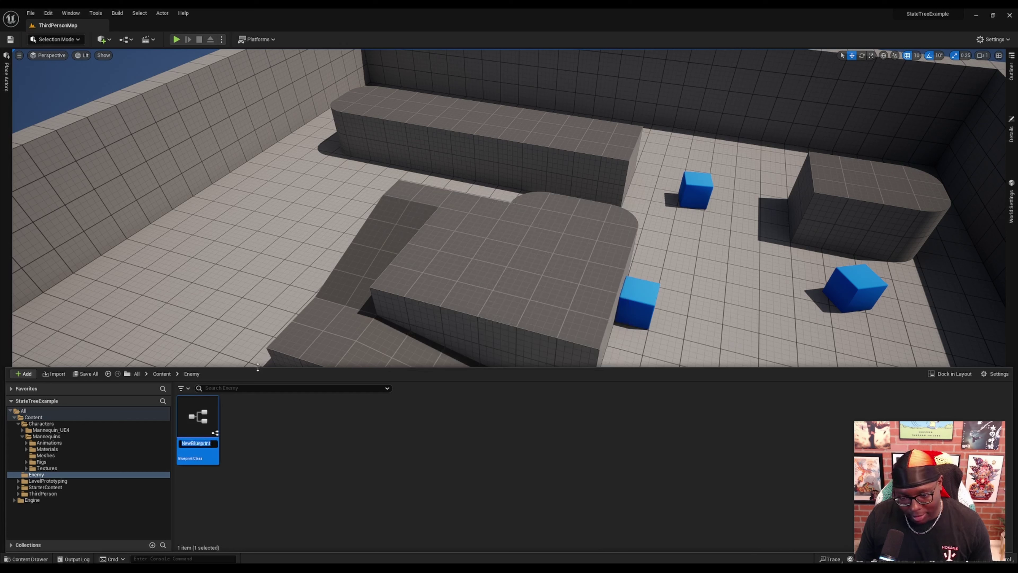
text(Path)
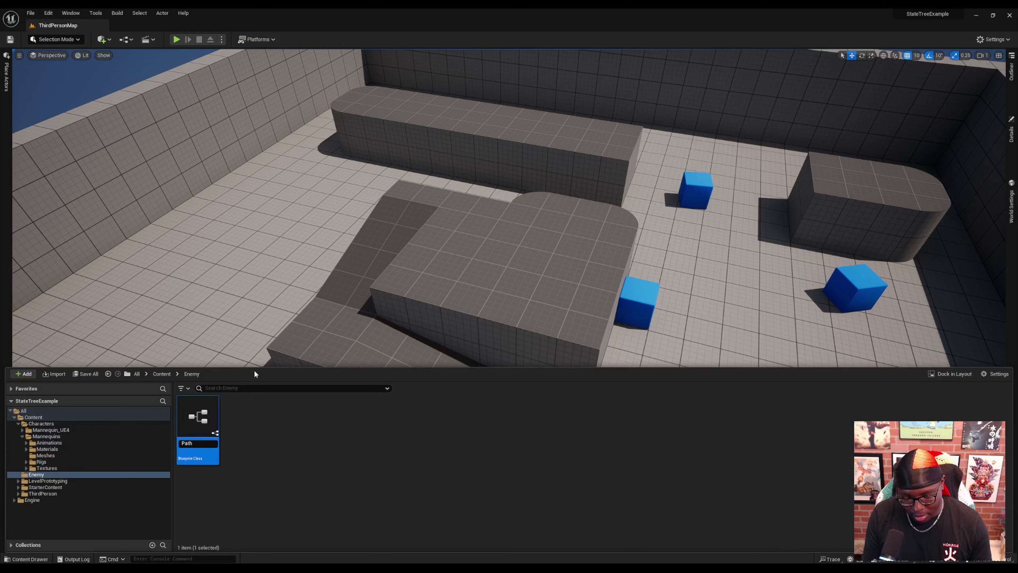
text(Marker)
key(Return)
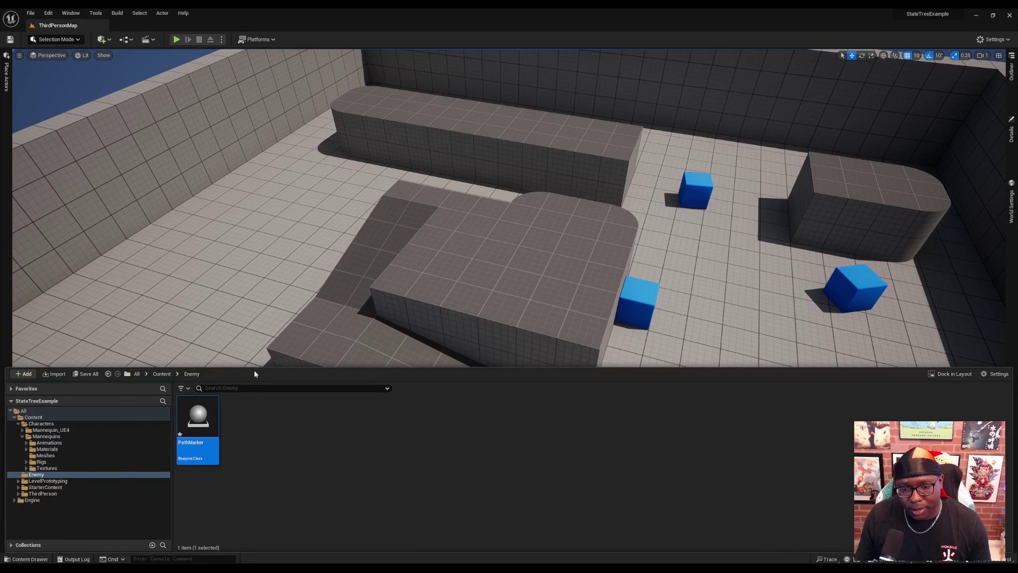
- Open the PathMarker blueprint and add a Cube component under its DefaultSceneRoot
double_click(188, 434)
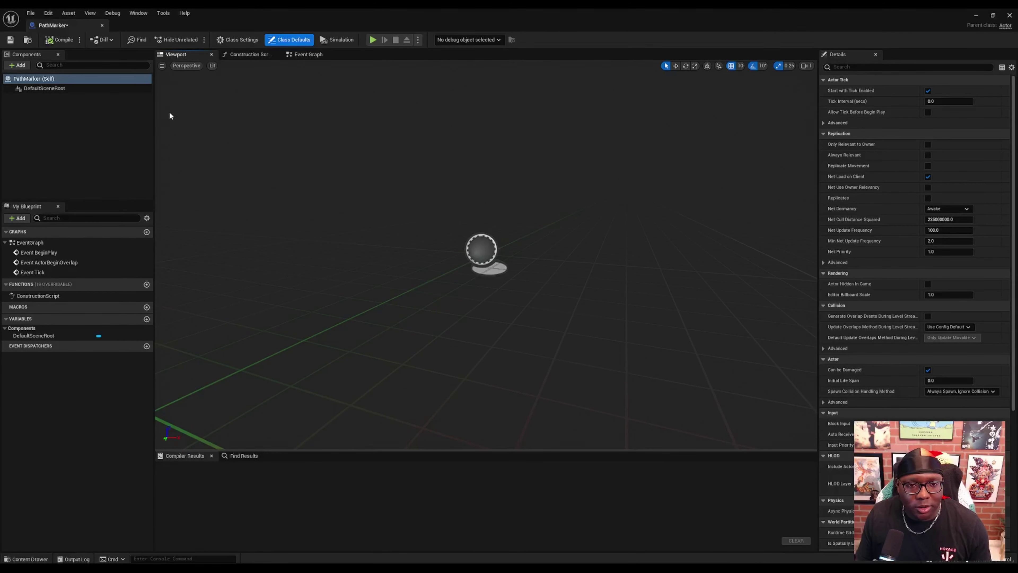
click(18, 66)
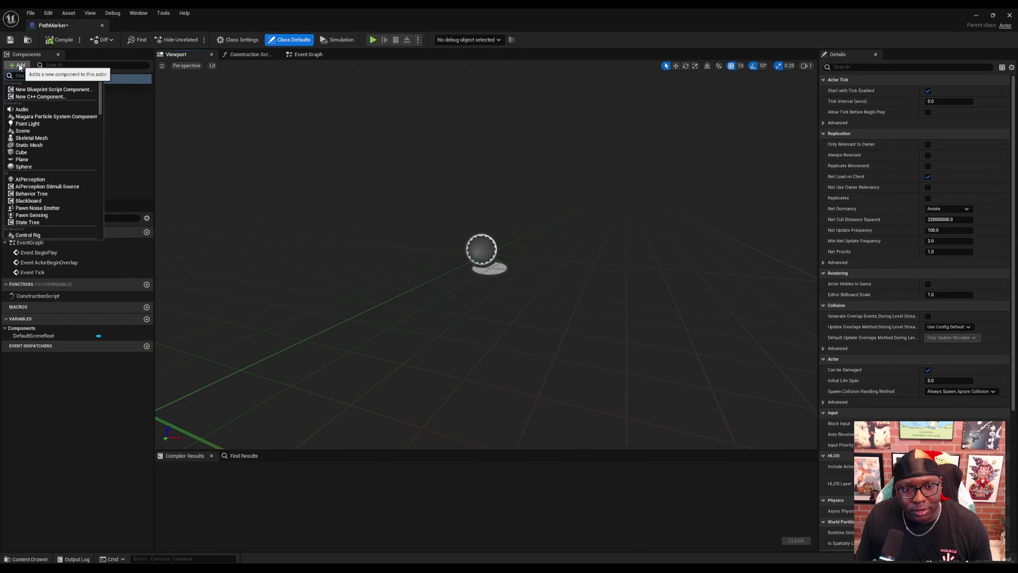
click(30, 152)
scroll(511, 221, down, 5)
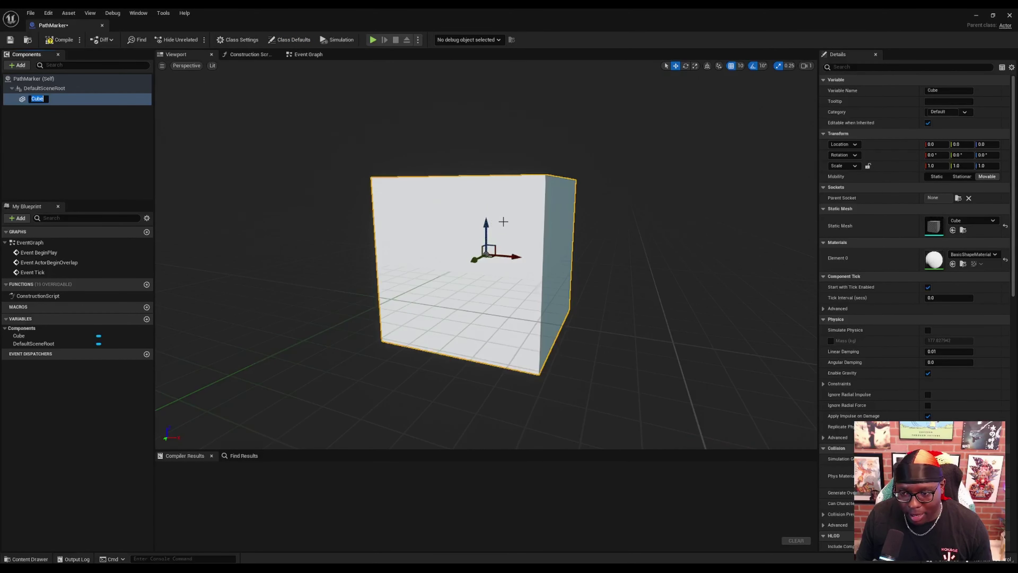
key(BackSpace)
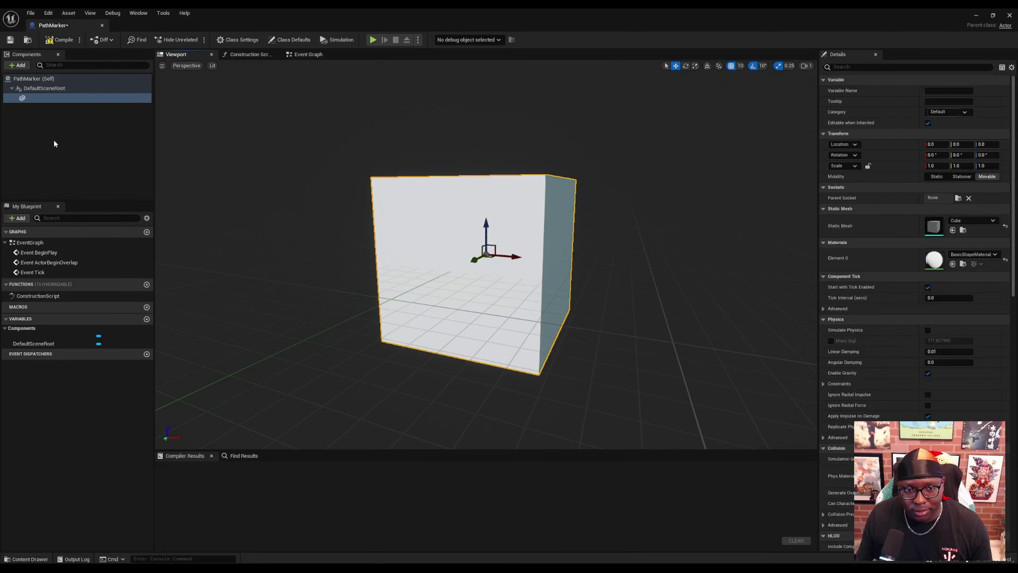
click(43, 99)
click(39, 98)
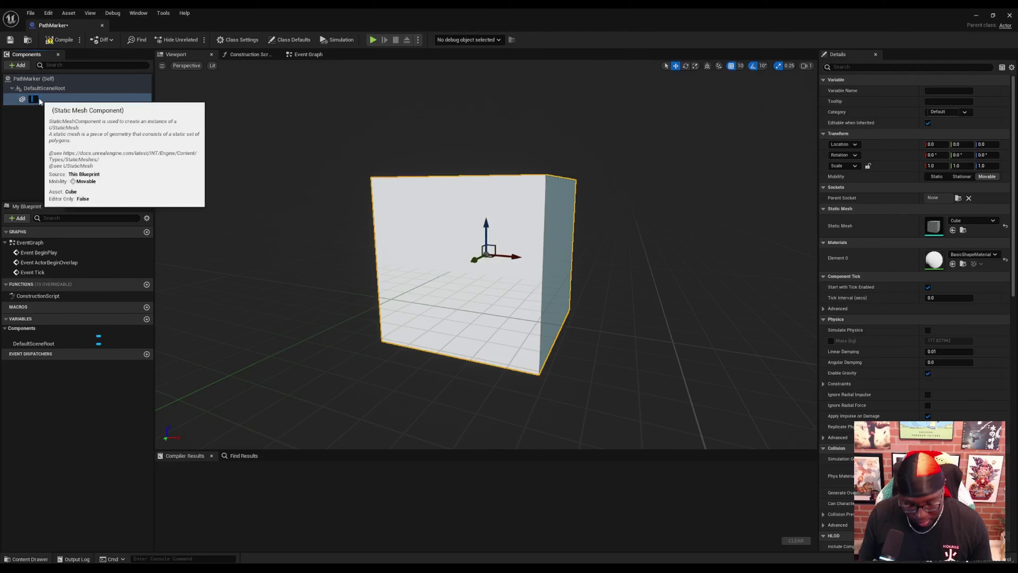
key(Escape)
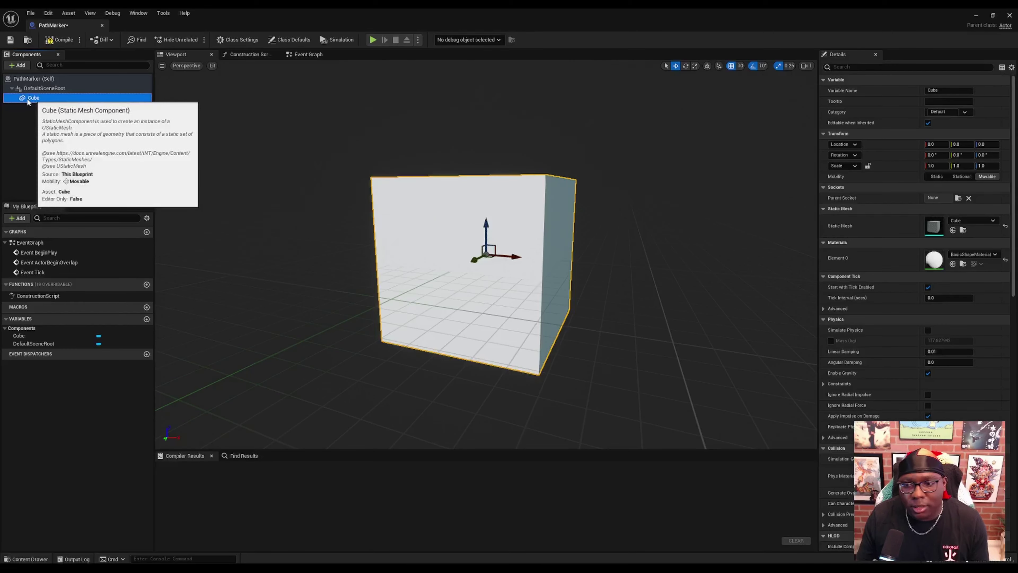
- Scale the Cube component down uniformly to 0.25 on all three axes
click(480, 227)
key(e)
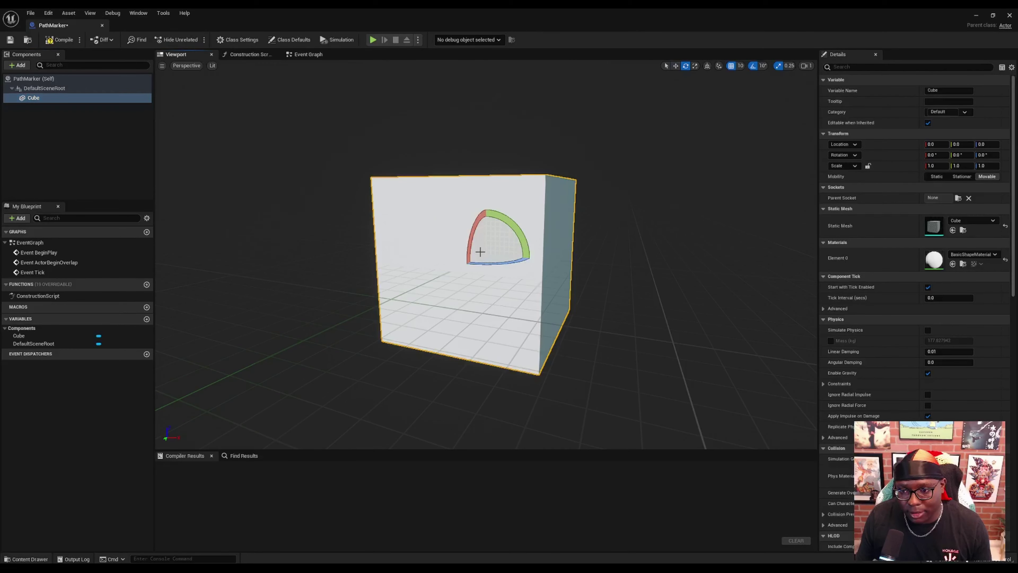
key(r)
drag(486, 228, 481, 259)
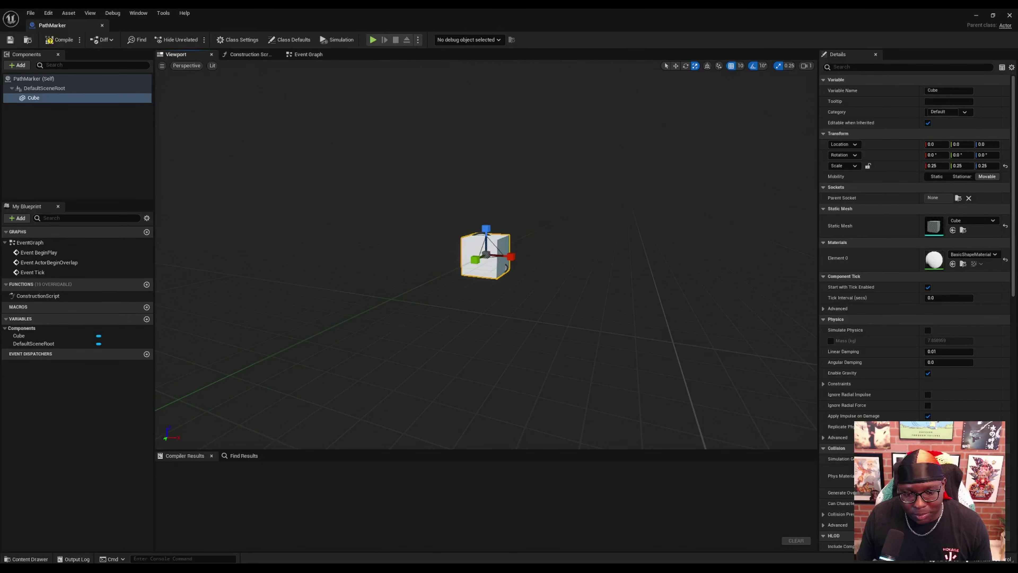
- Create a Blueprint Class in the Enemy folder with Actor Component as its parent class and name it AC_PatrolPath
click(25, 558)
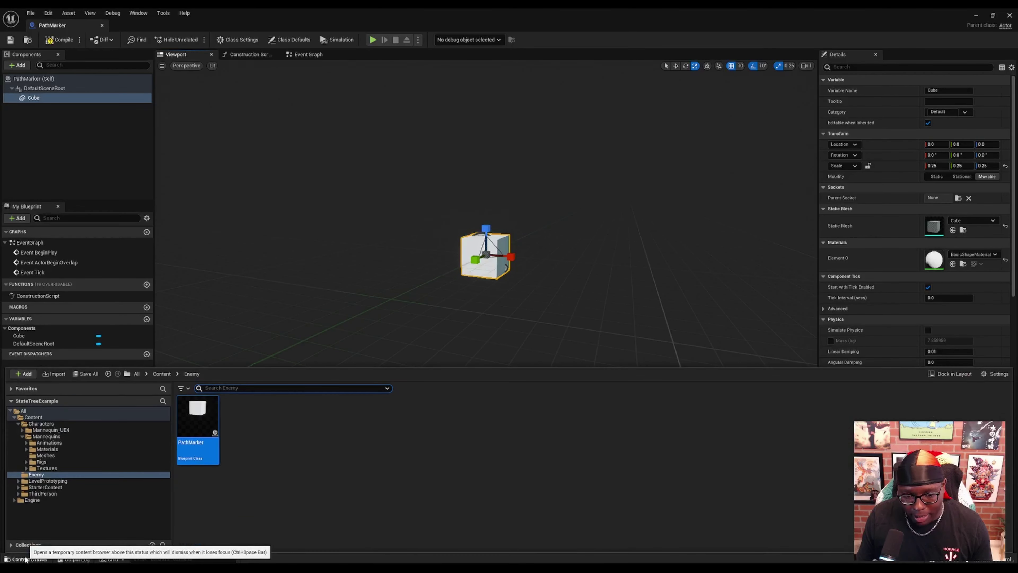
click(273, 442)
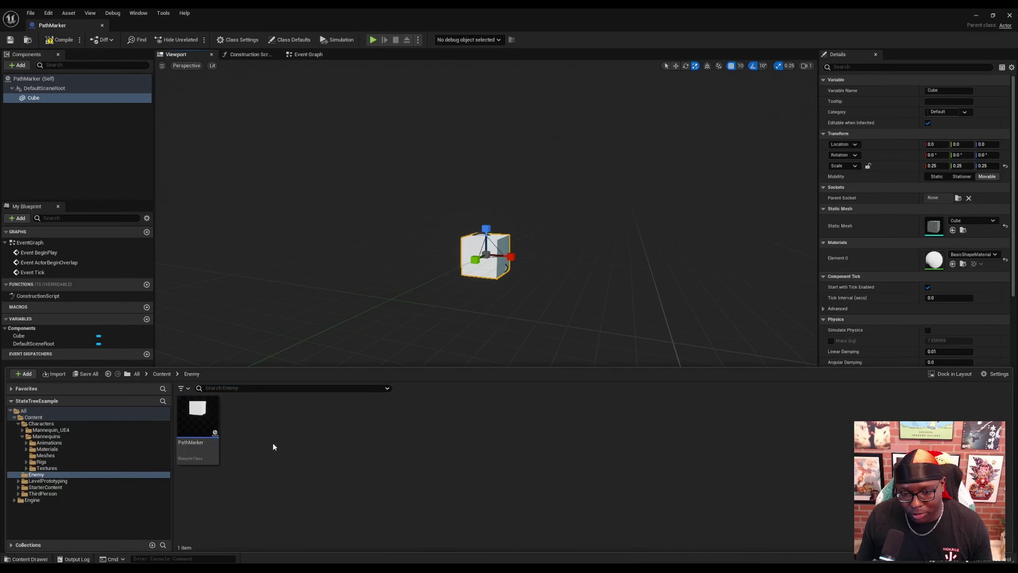
right_click(239, 433)
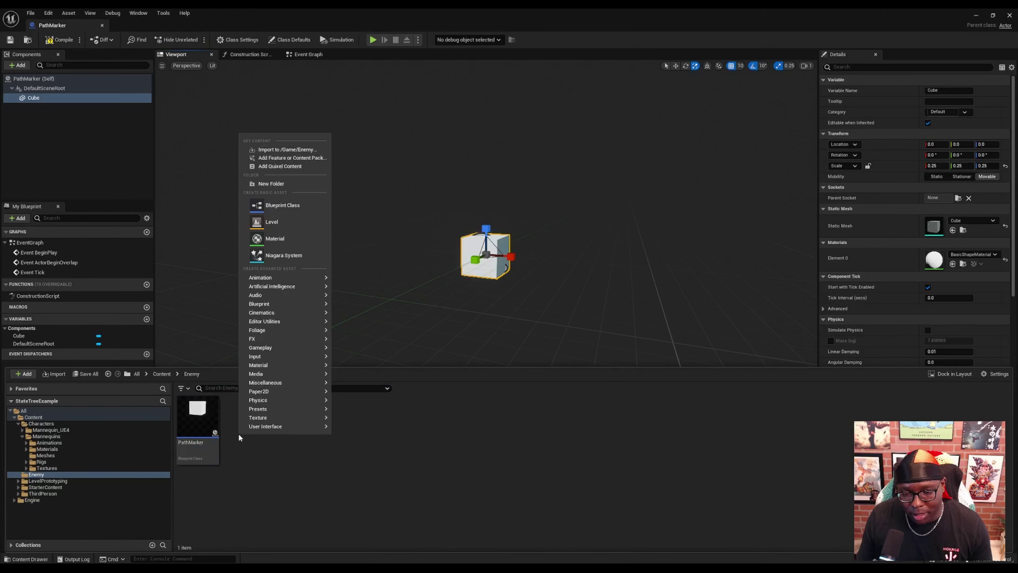
click(283, 205)
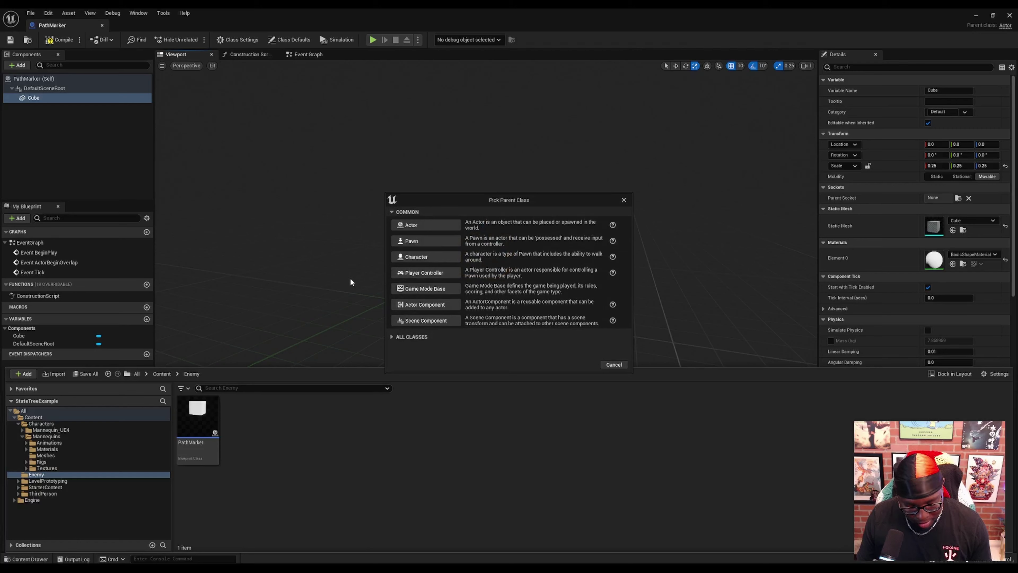
click(426, 305)
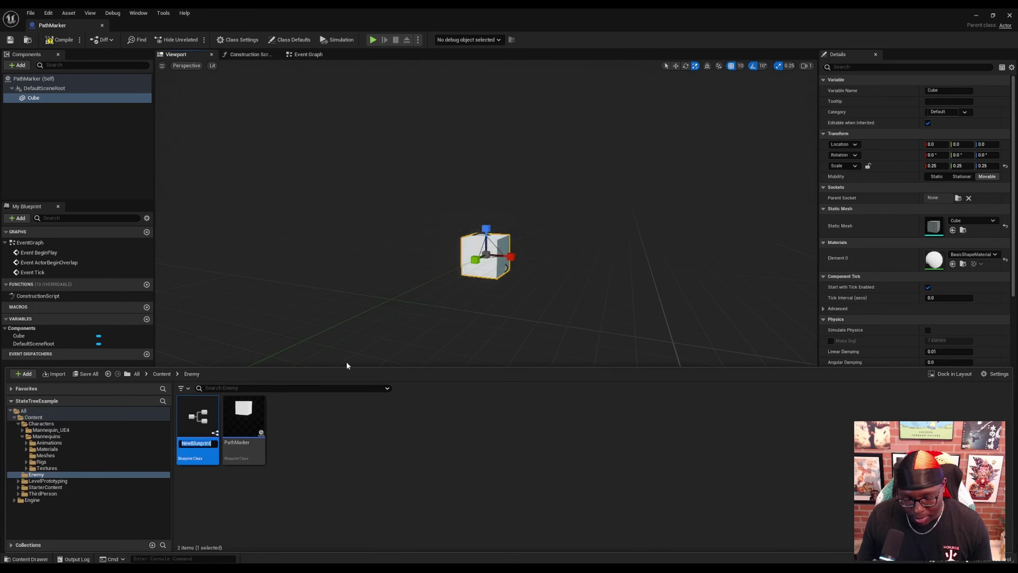
text(PatrolPath)
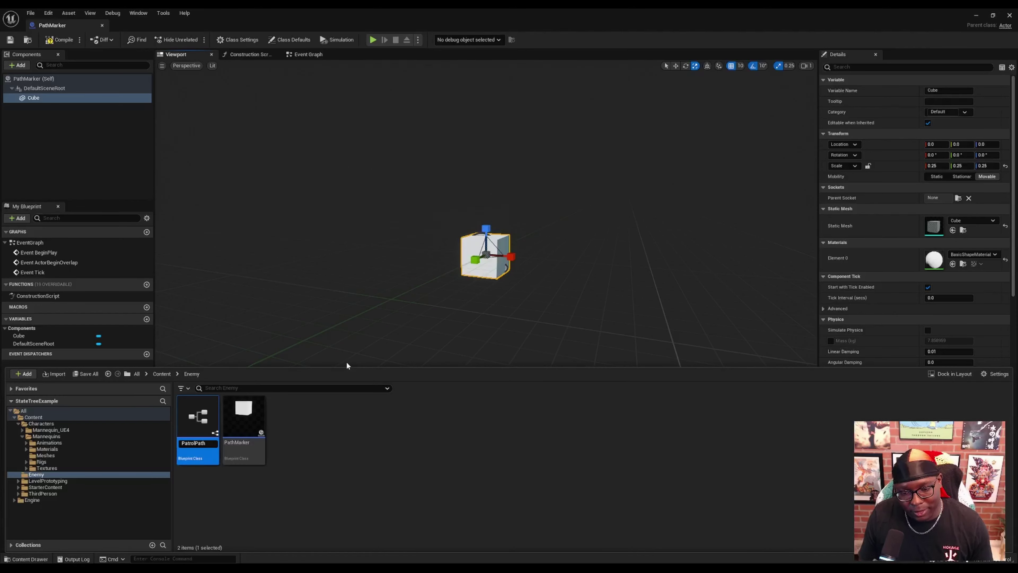
key(Home)
text(AC_)
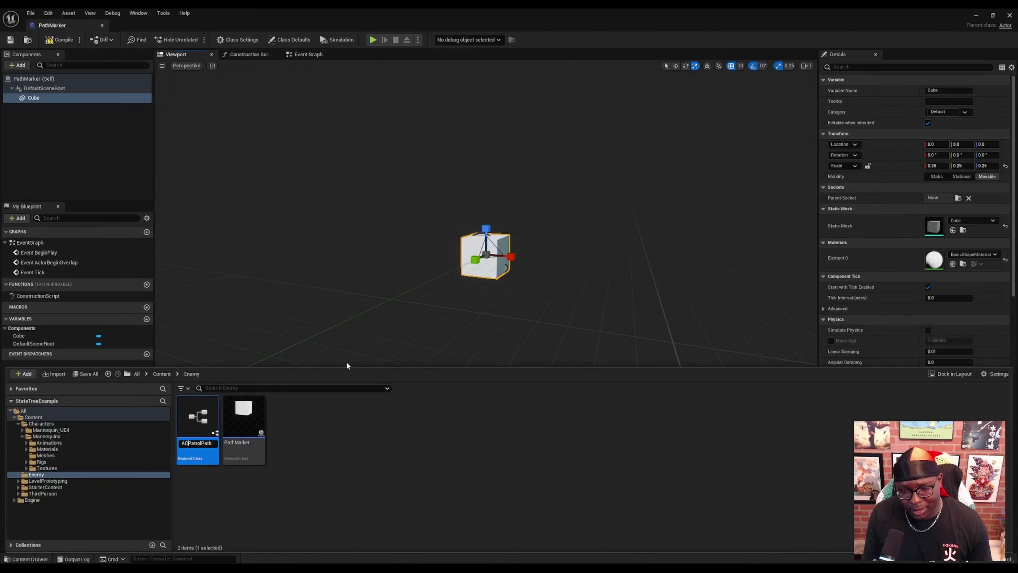
key(Return)
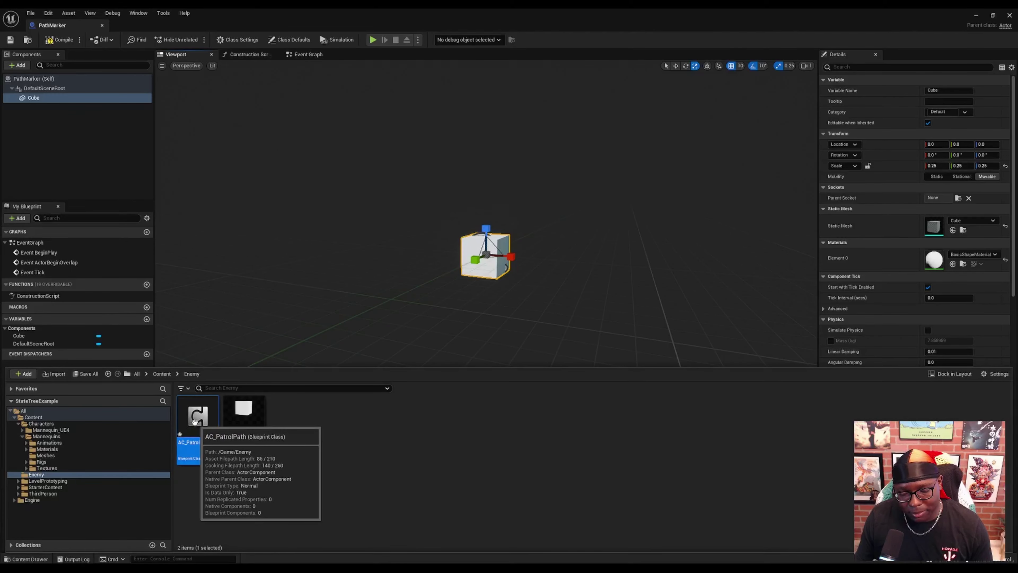
- Open the AC_PatrolPath blueprint and add a variable named PathrolPath
double_click(193, 436)
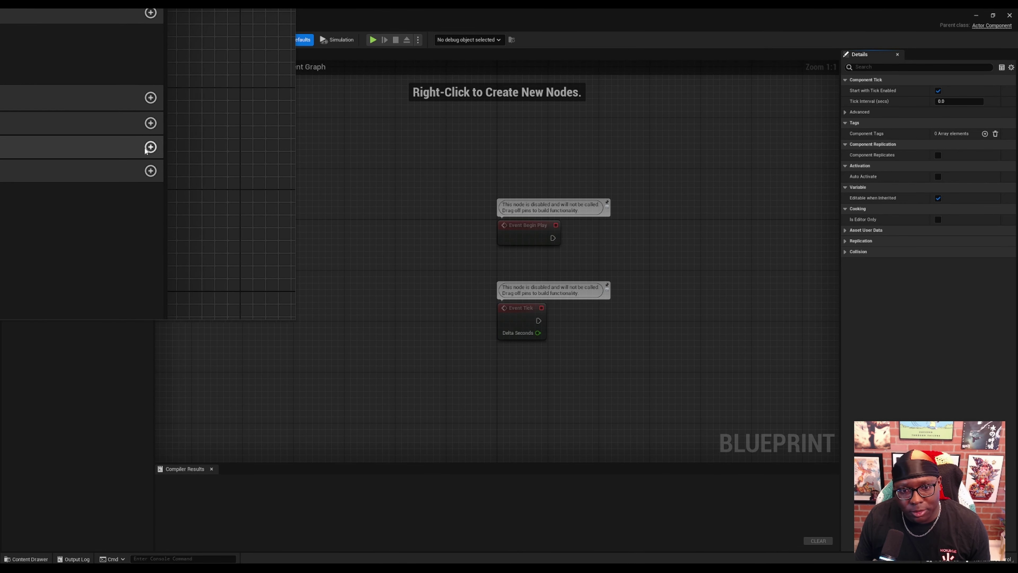
click(147, 147)
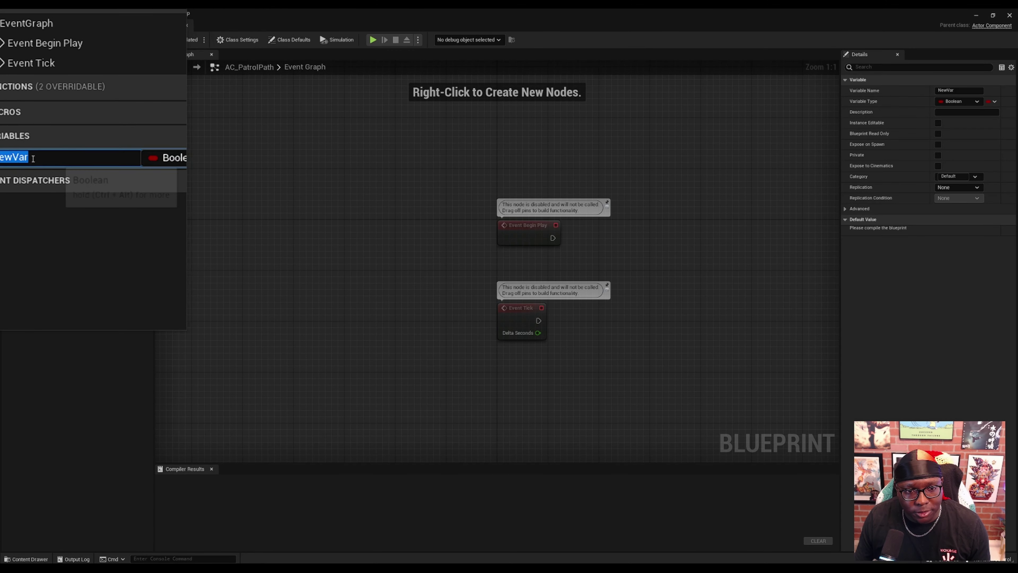
text(PathrolPath)
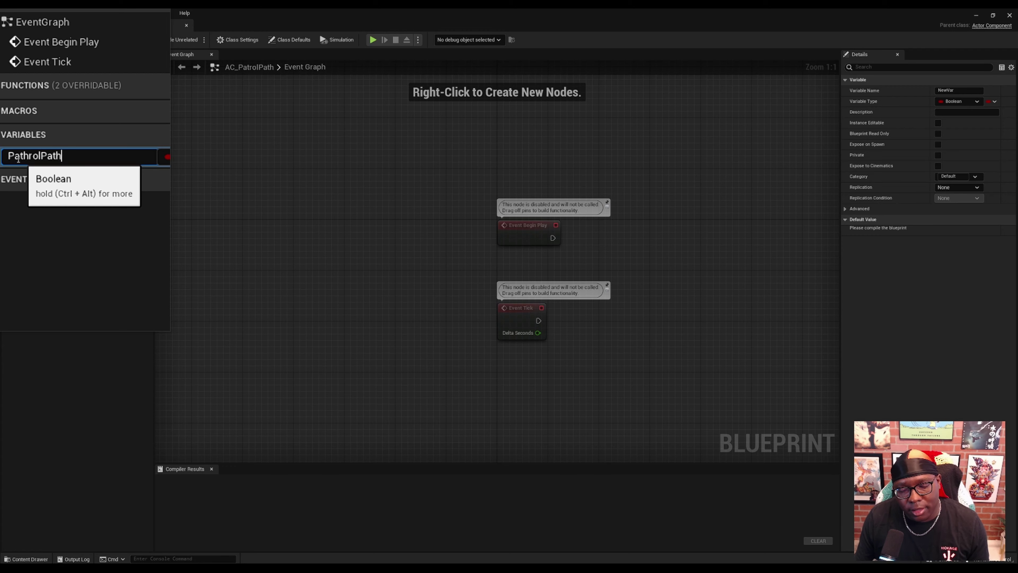
key(Return)
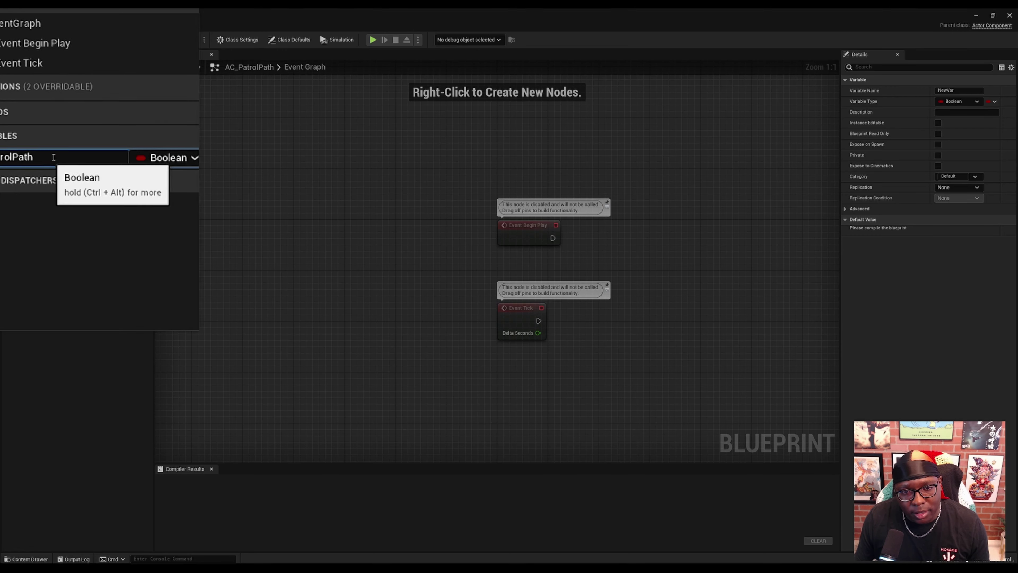
- Set the PathrolPath variable's type to a Path Marker object reference and compile the blueprint
click(106, 161)
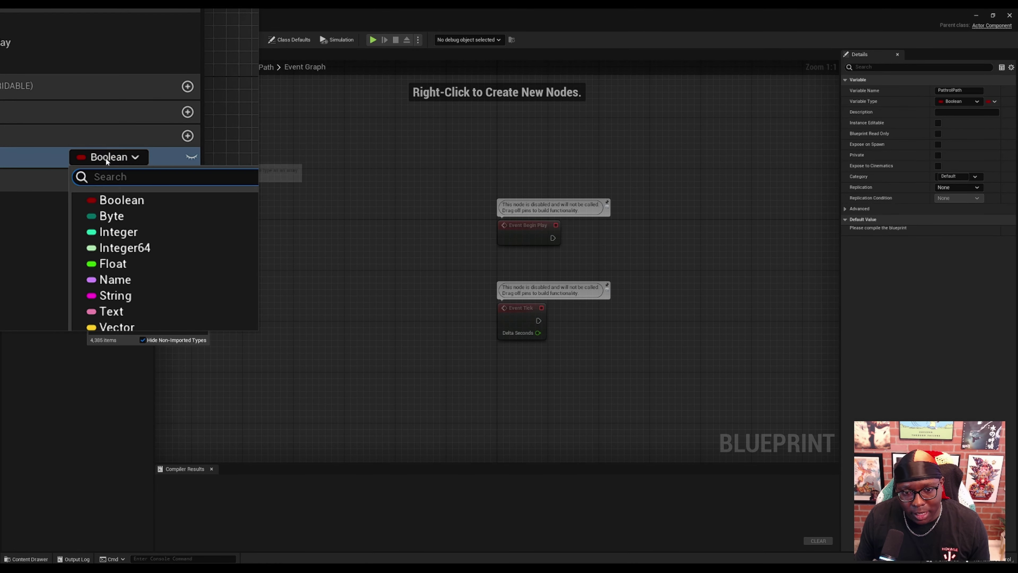
text(PO)
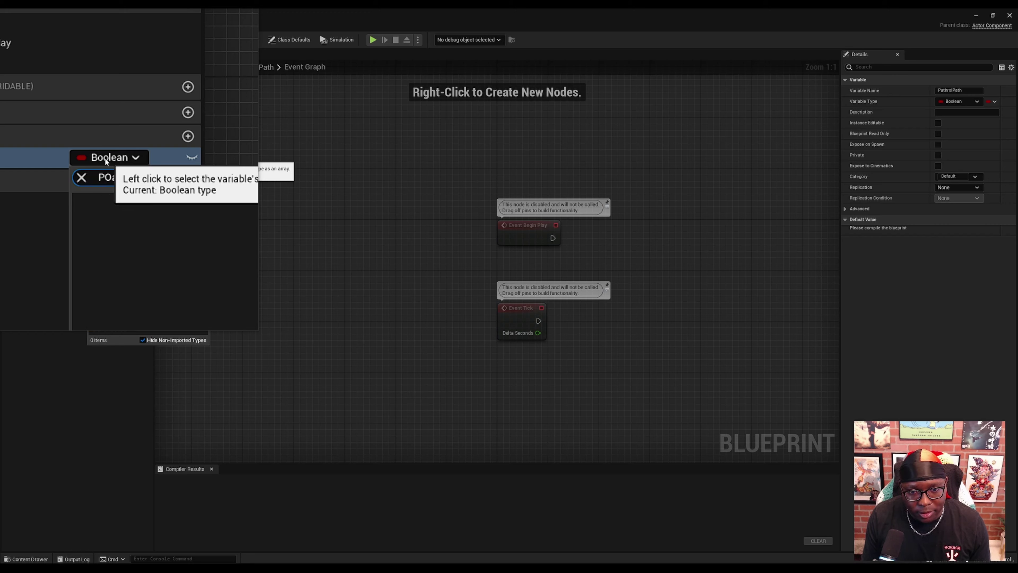
key(BackSpace)
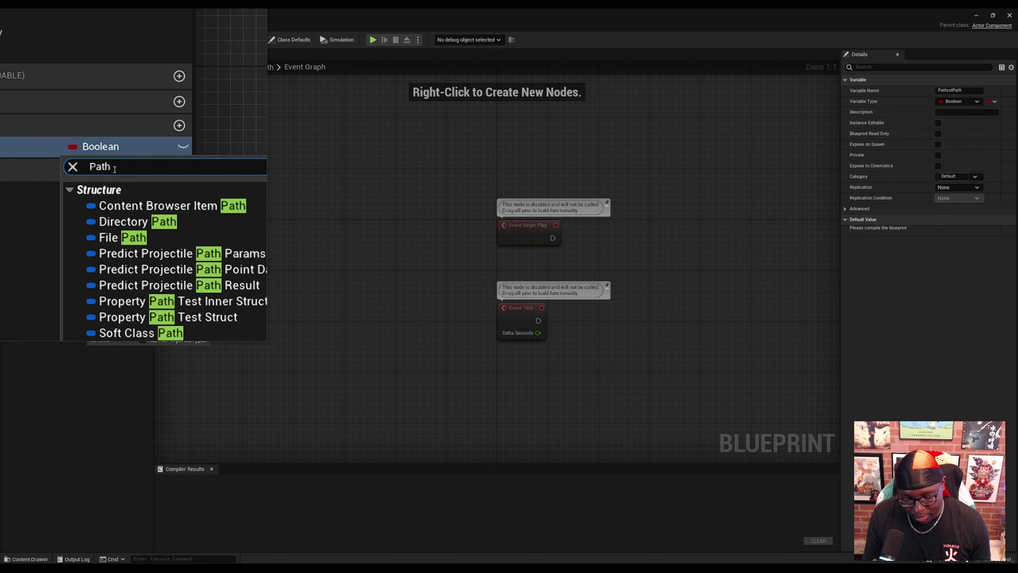
text(Mark)
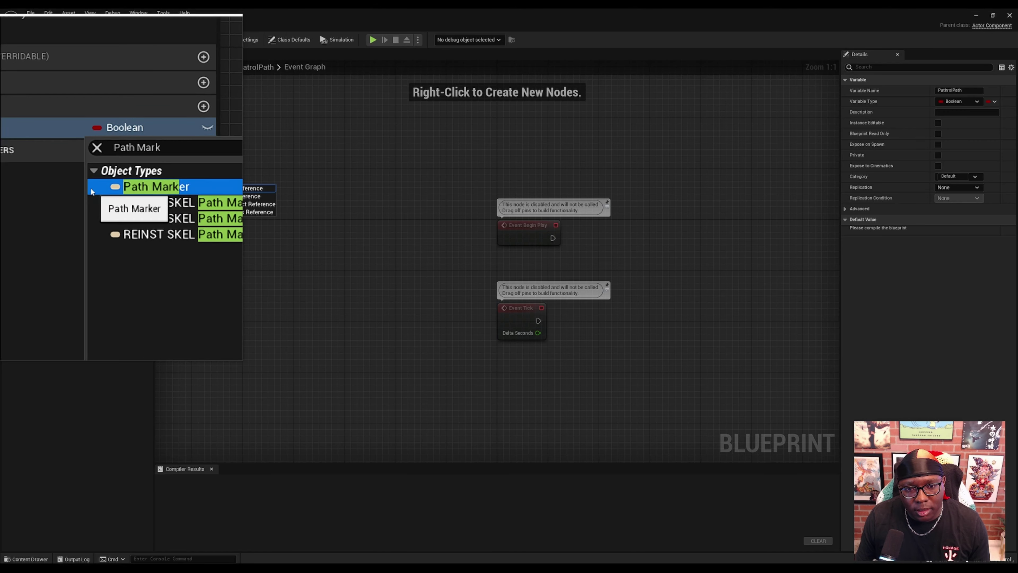
click(133, 189)
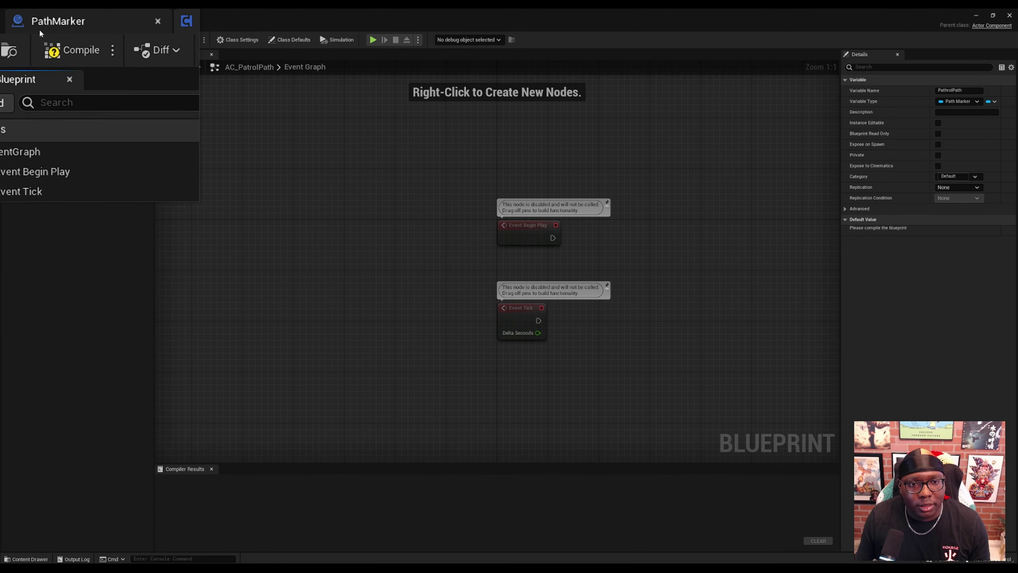
click(54, 40)
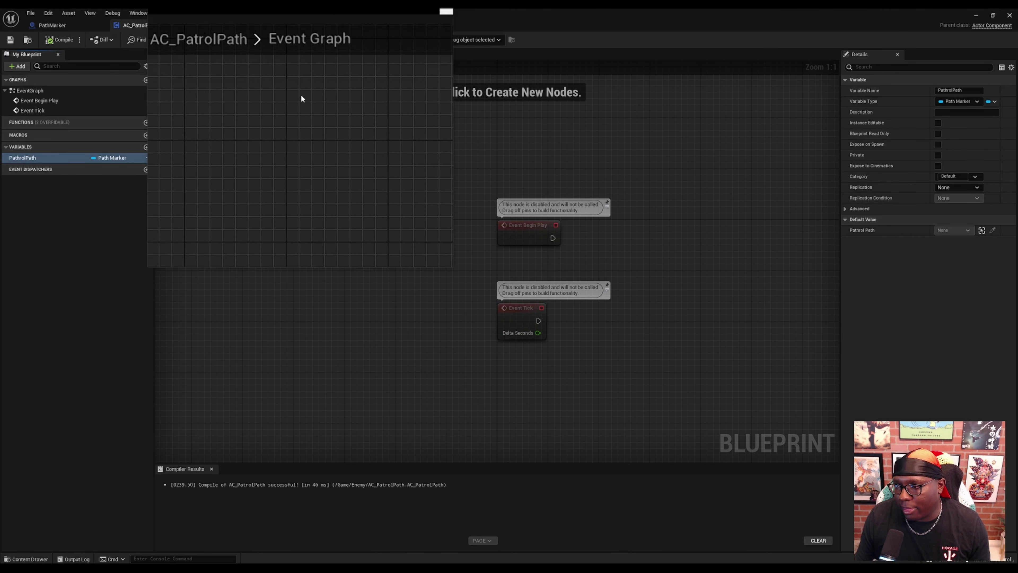
- Turn the PathrolPath variable into an array of Path Marker references and recompile AC_PatrolPath
click(990, 100)
click(988, 130)
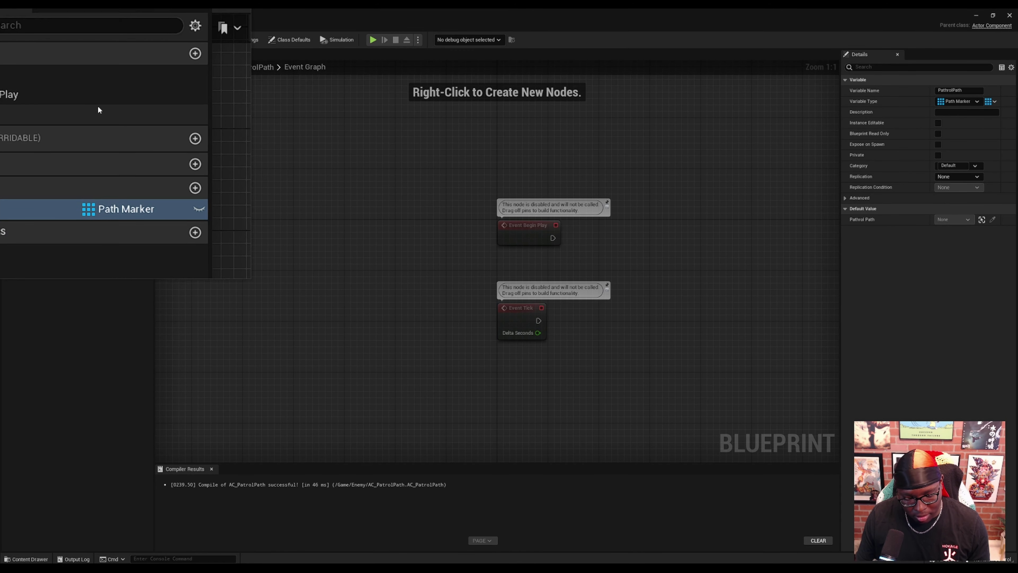
click(59, 39)
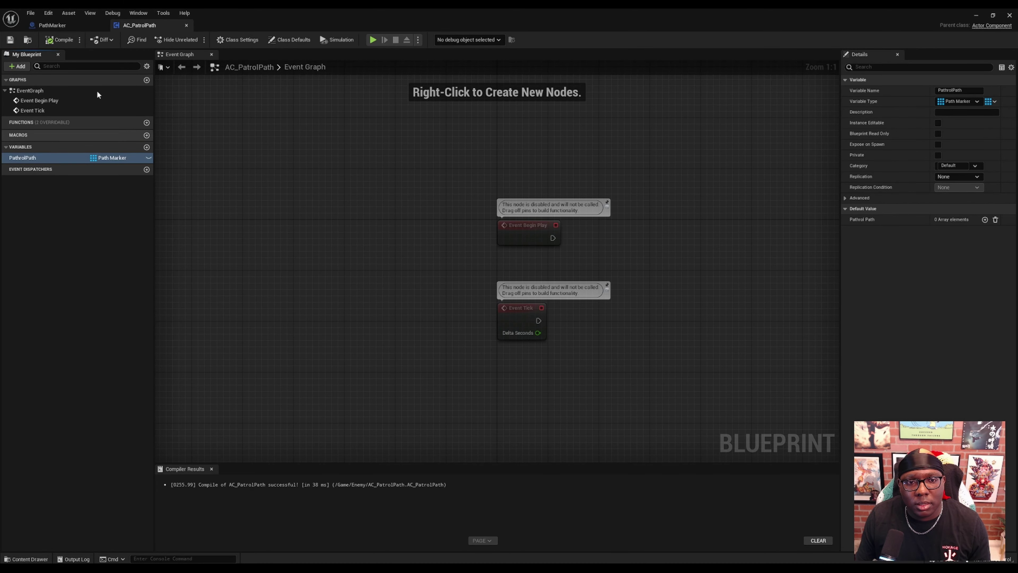
click(81, 29)
click(144, 27)
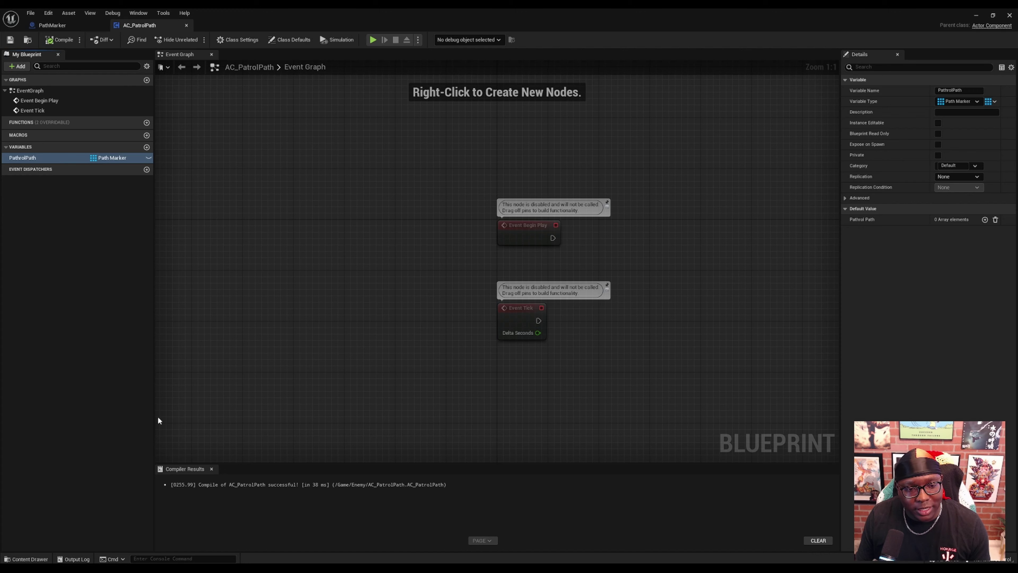
- Create a Blueprint Class in the Enemy folder with Character as its parent class and name it BP_PatrolChar
click(29, 559)
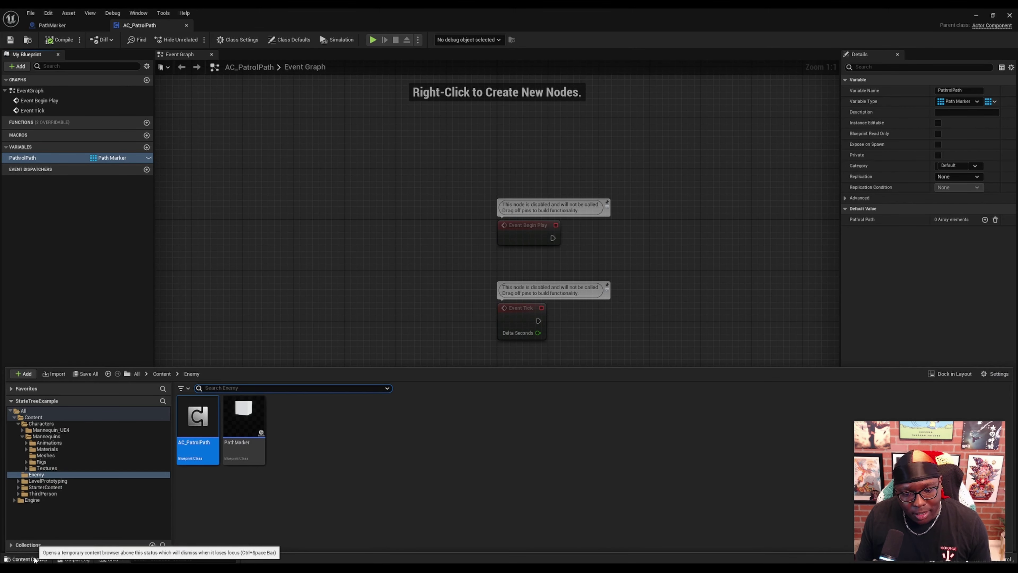
click(381, 444)
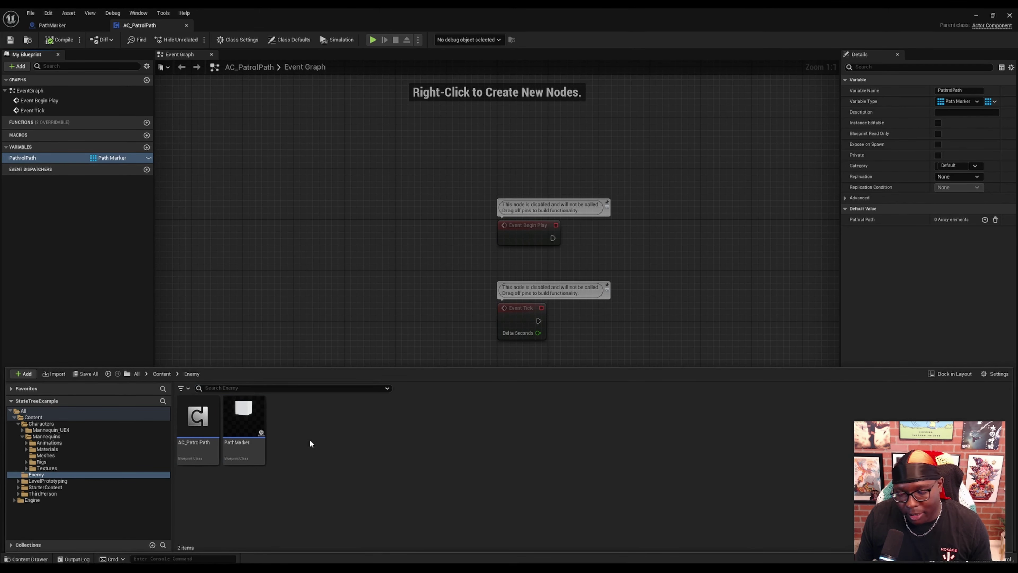
right_click(299, 439)
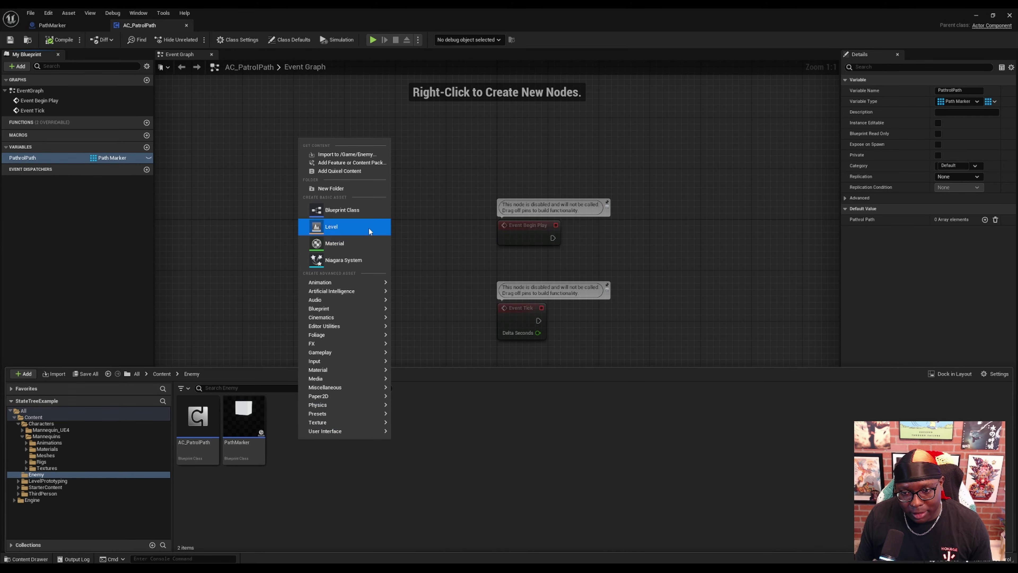
click(350, 210)
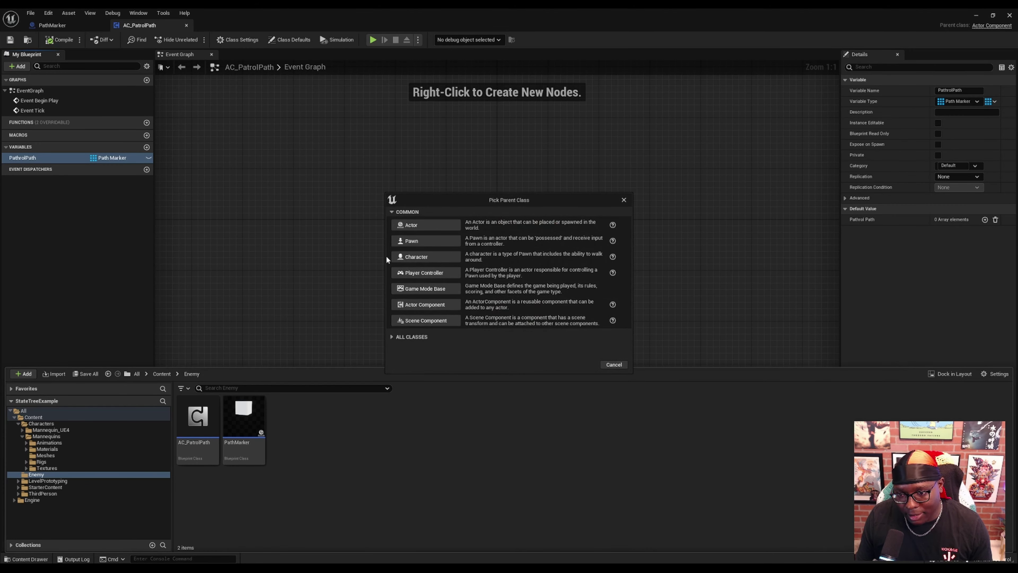
click(402, 256)
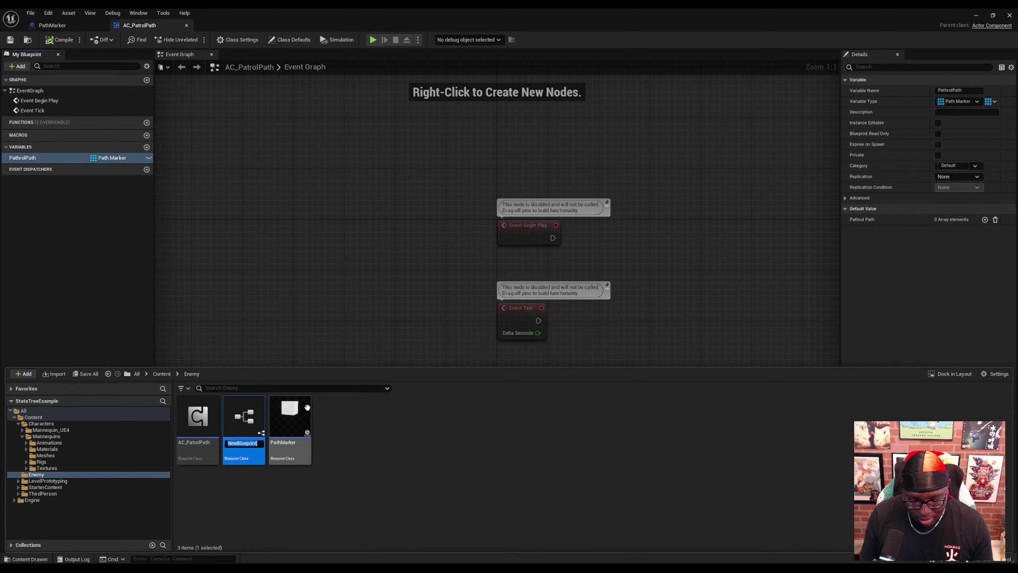
text(BP_PatrolChar)
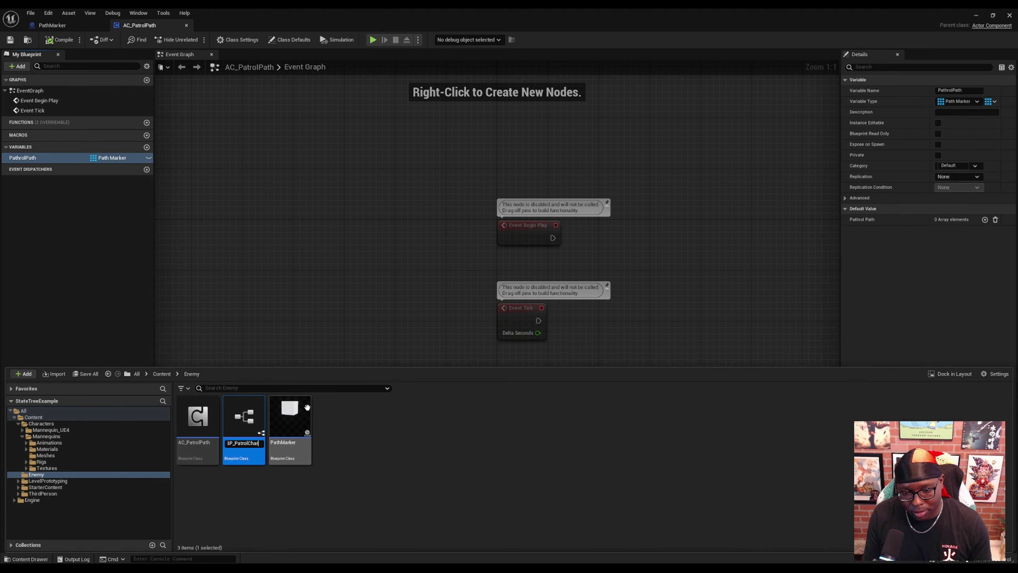
key(Return)
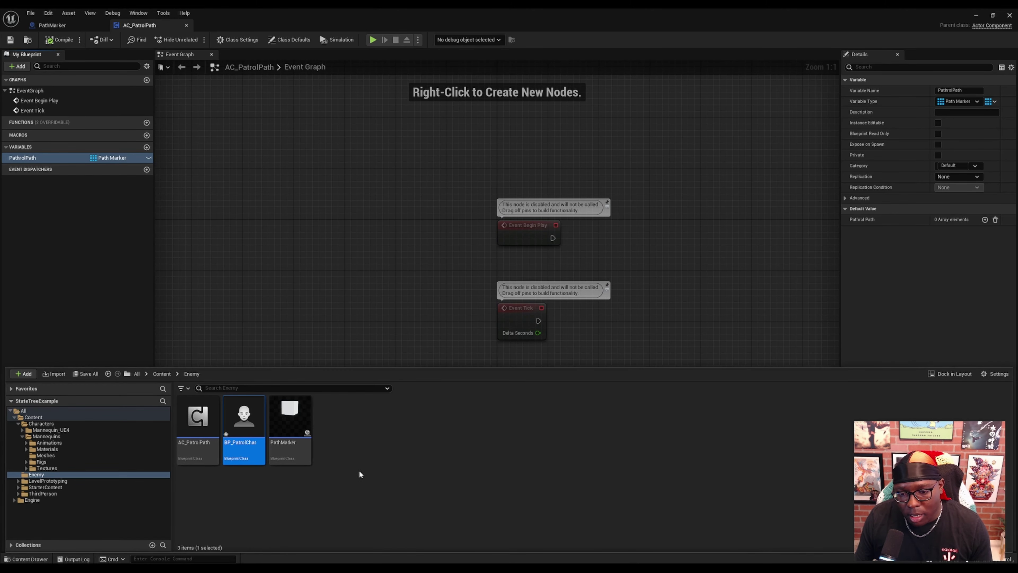
click(358, 471)
- Open the BP_PatrolChar blueprint and assign SKM_Quinn as the skeletal mesh asset of its Mesh component
double_click(243, 417)
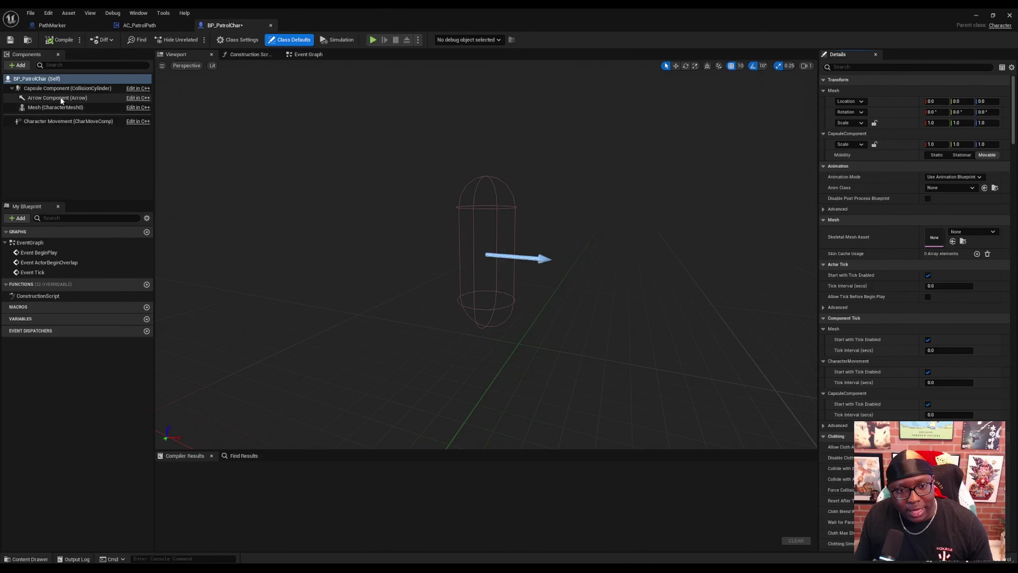
click(58, 107)
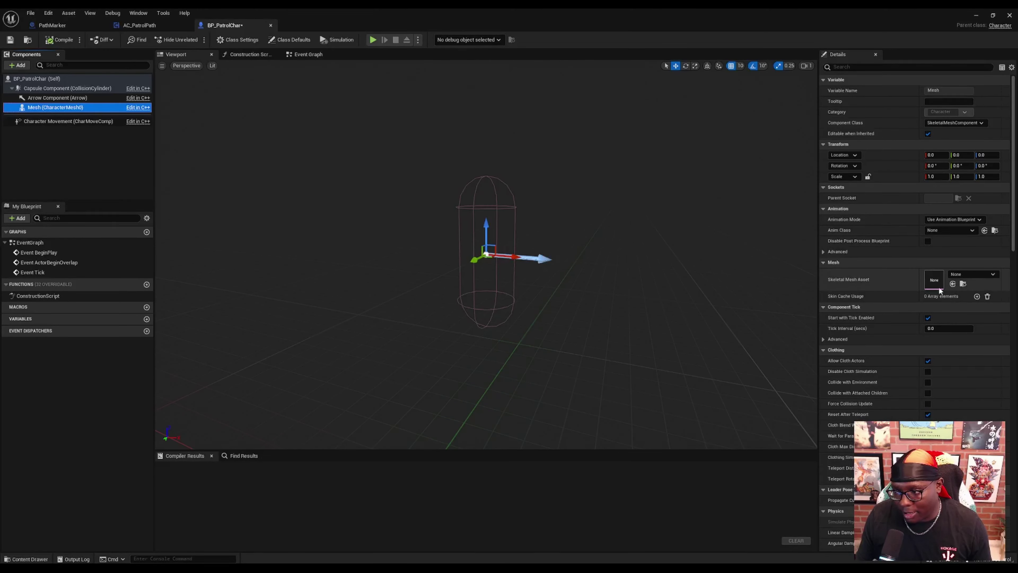
click(959, 276)
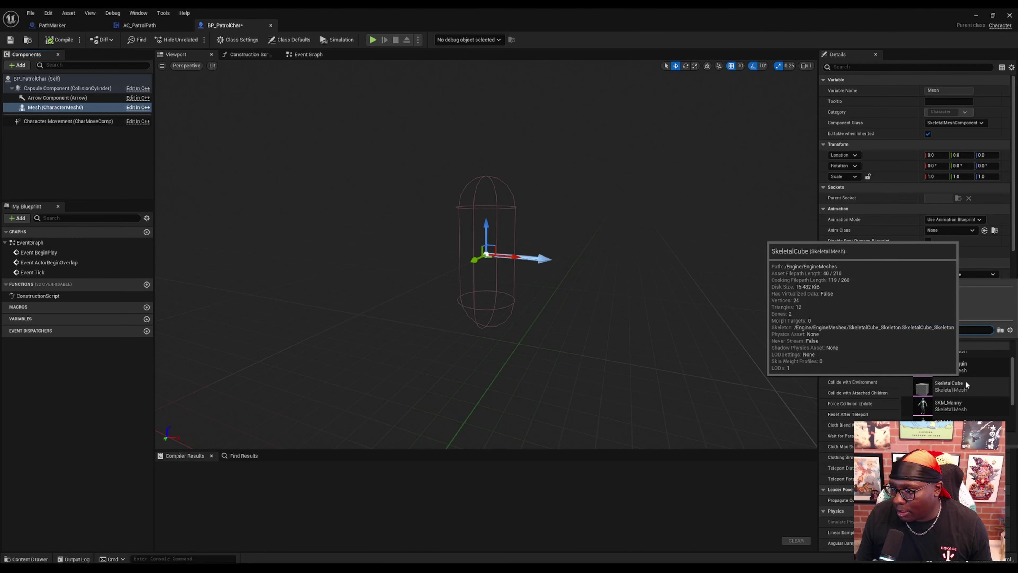
scroll(954, 387, down, 3)
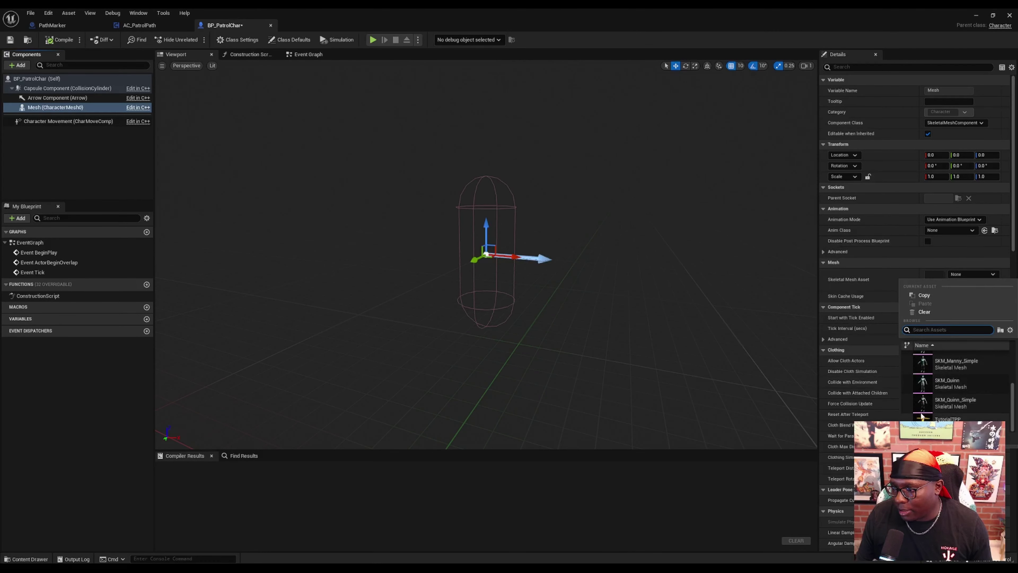
click(954, 384)
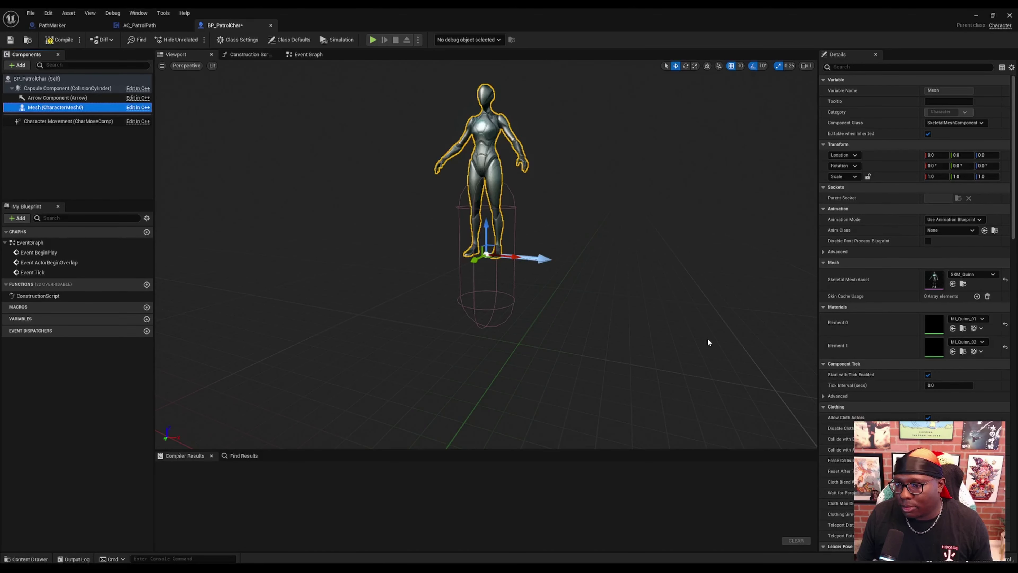
- Lower the character mesh to Z -90 inside the capsule and rotate it about -90° around Z to face along the arrow
drag(485, 223, 499, 311)
key(e)
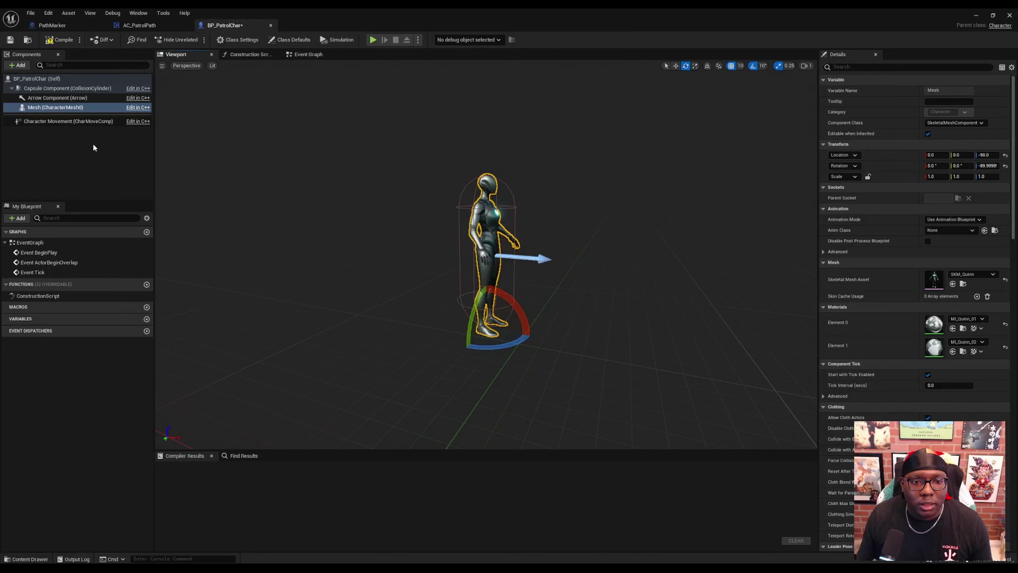
click(48, 163)
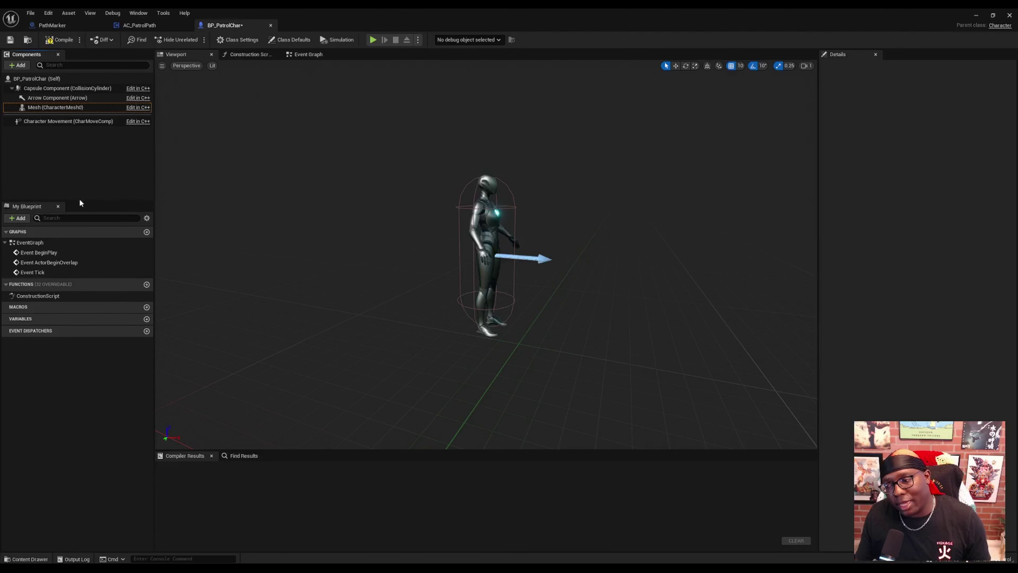
- Add the AC_PatrolPath component to BP_PatrolChar, and compile and save the blueprint
click(15, 66)
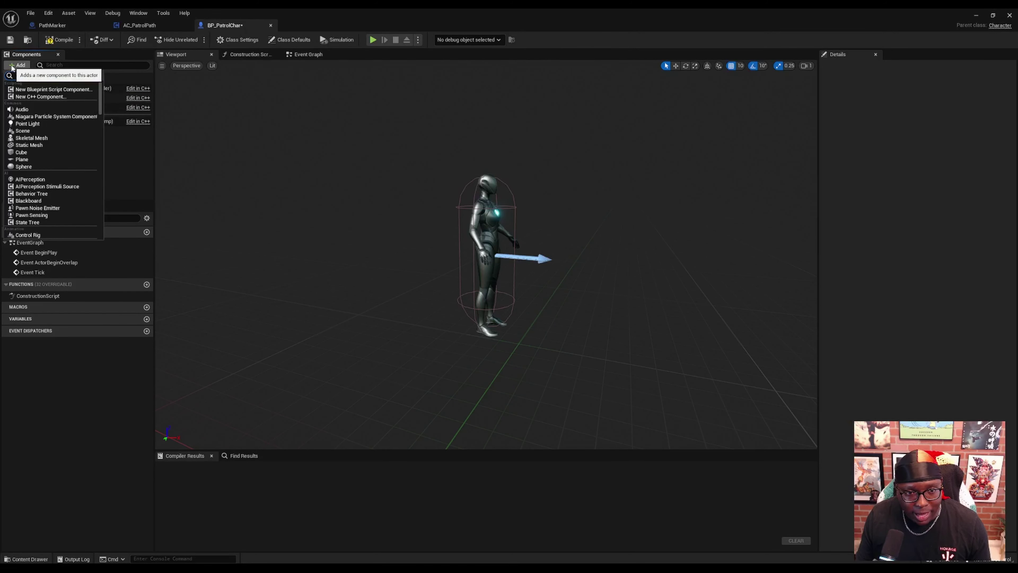
text(Patr)
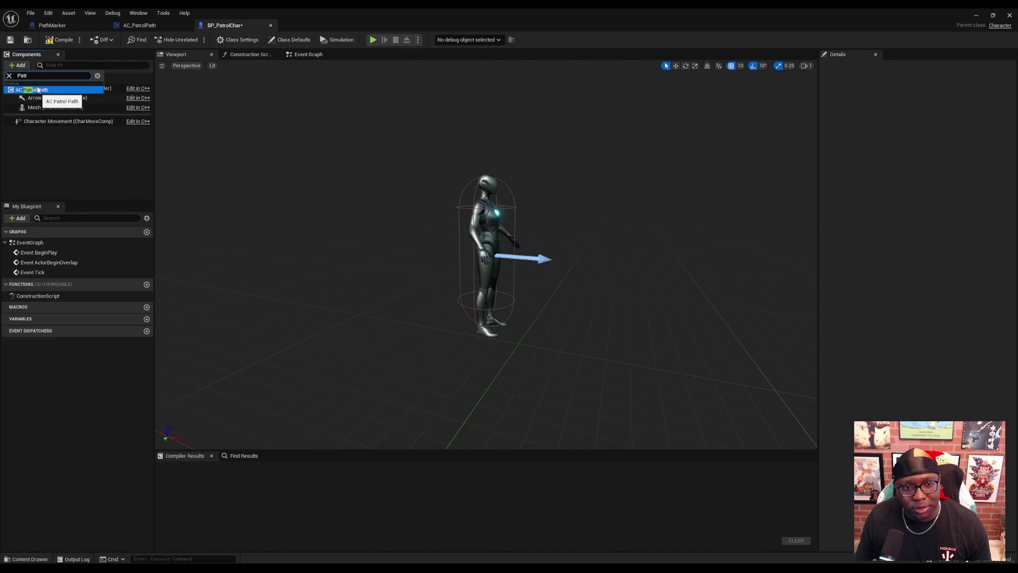
click(38, 90)
click(52, 167)
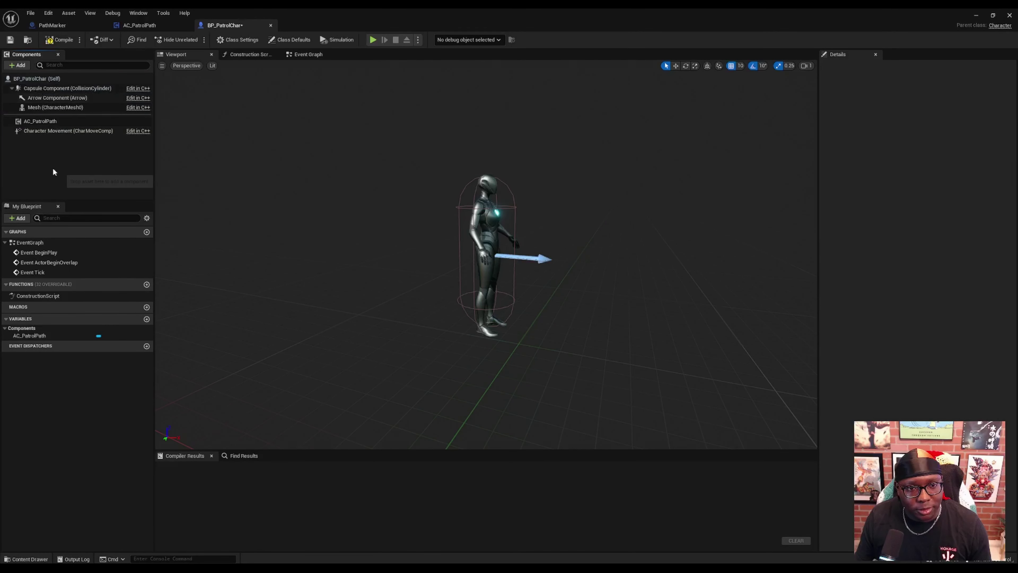
click(7, 39)
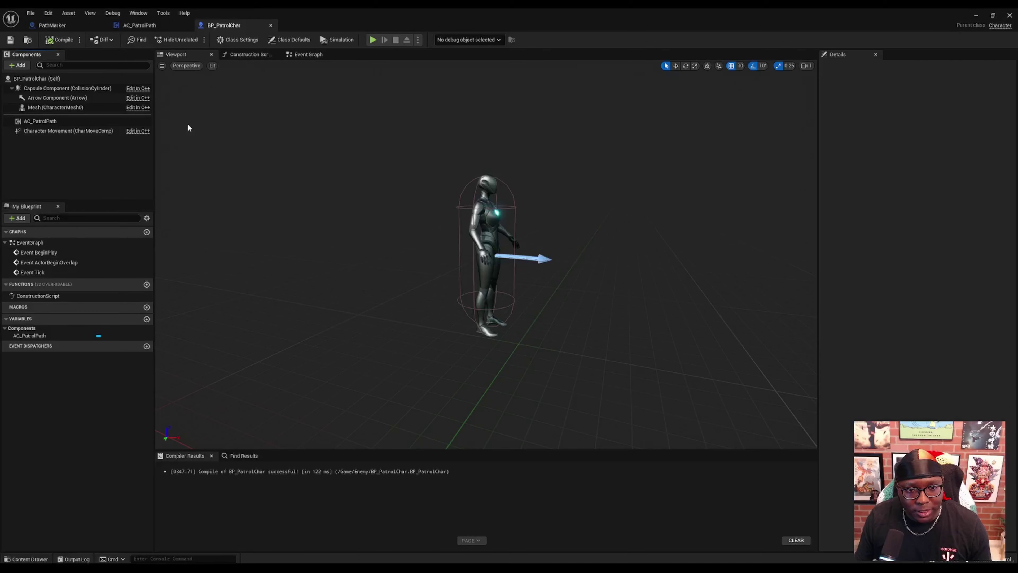
- Return to the ThirdPersonMap level and place a Nav Mesh Bounds Volume on the floor beside the central platform
click(977, 16)
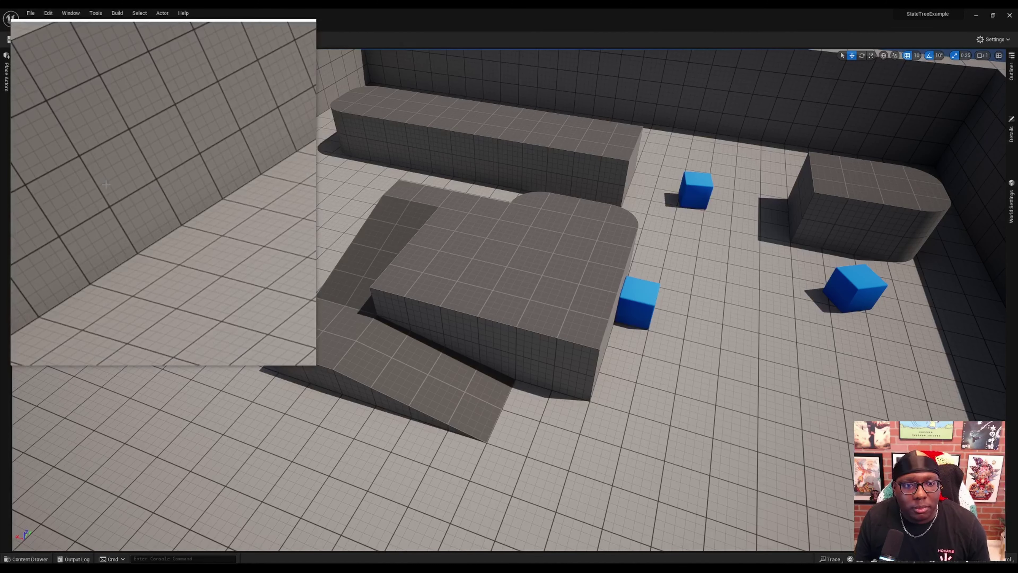
click(8, 77)
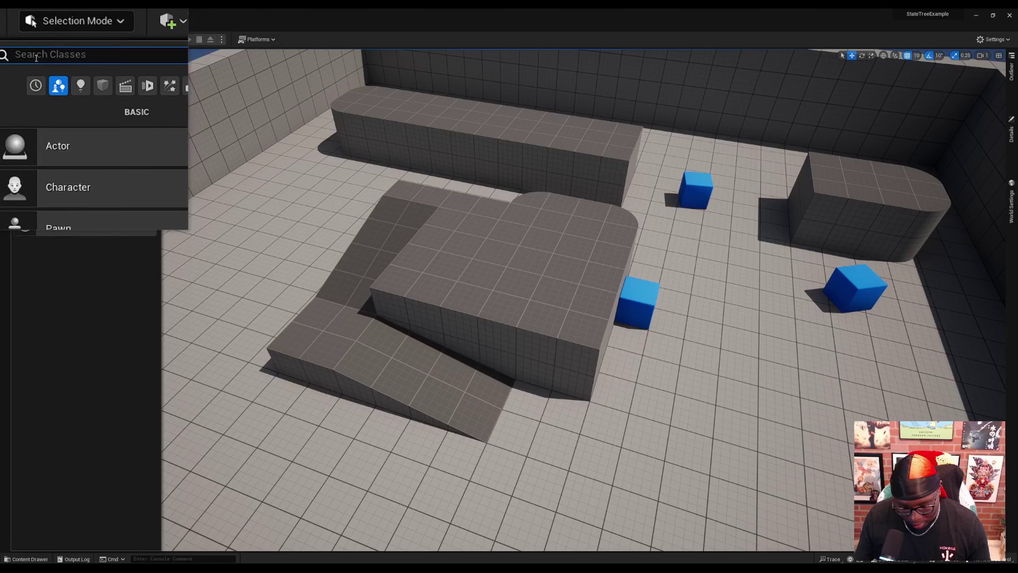
text(Nav)
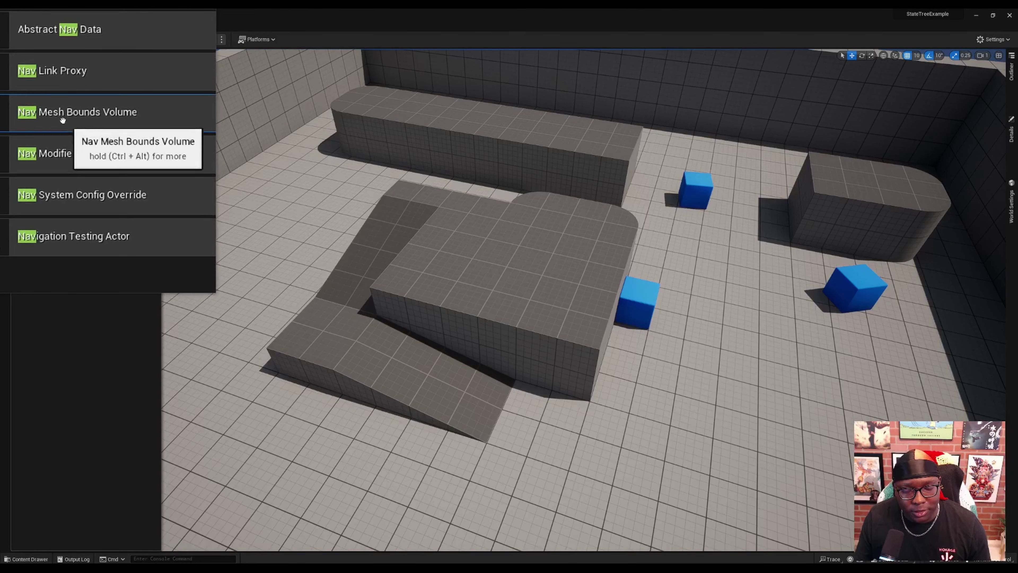
drag(63, 121, 585, 385)
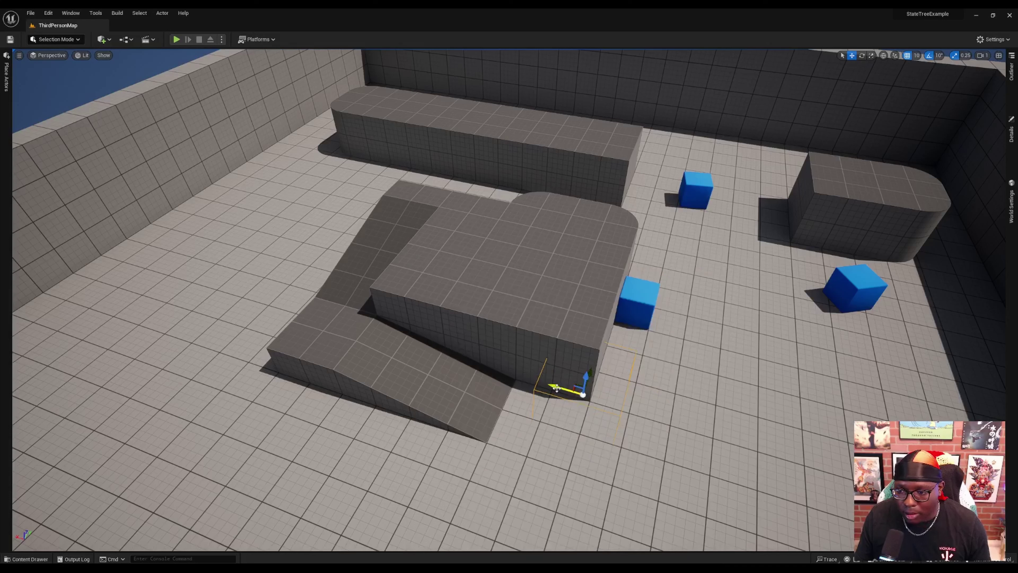
- Enlarge and position the Nav Mesh Bounds Volume around the central ramp and platform, and turn on the navigation mesh display
key(e)
key(r)
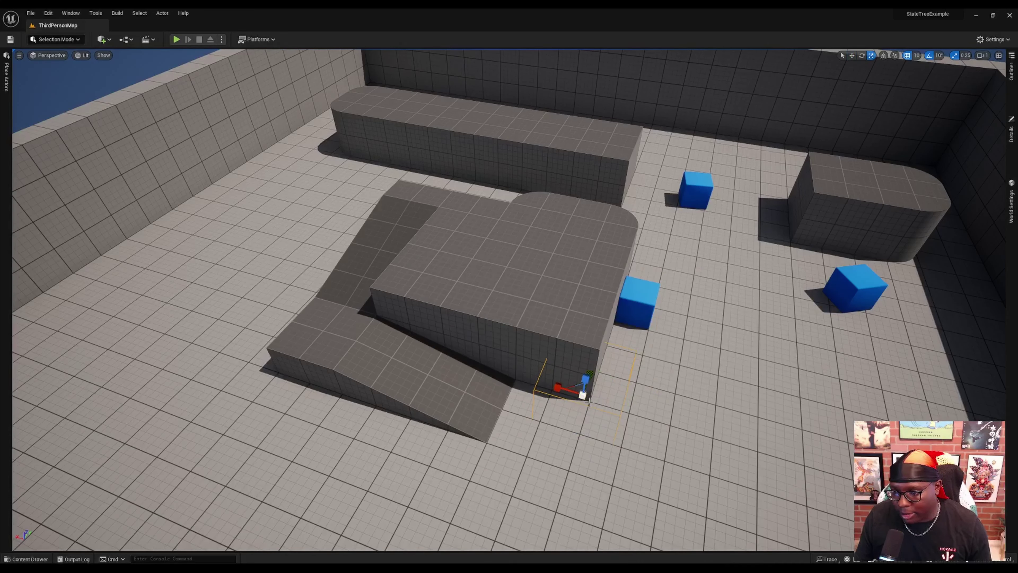
drag(589, 402, 468, 317)
key(w)
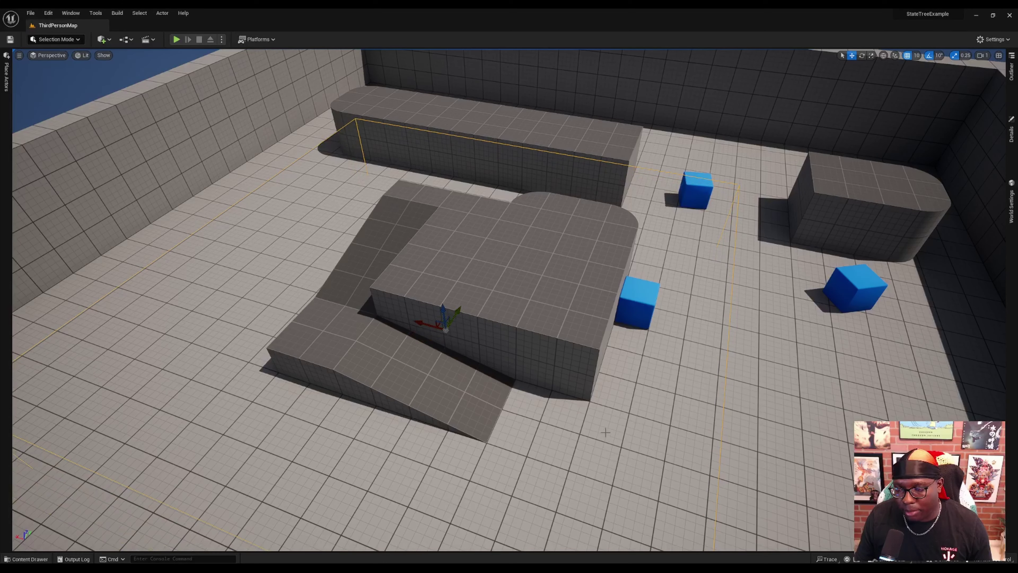
scroll(549, 438, down, 5)
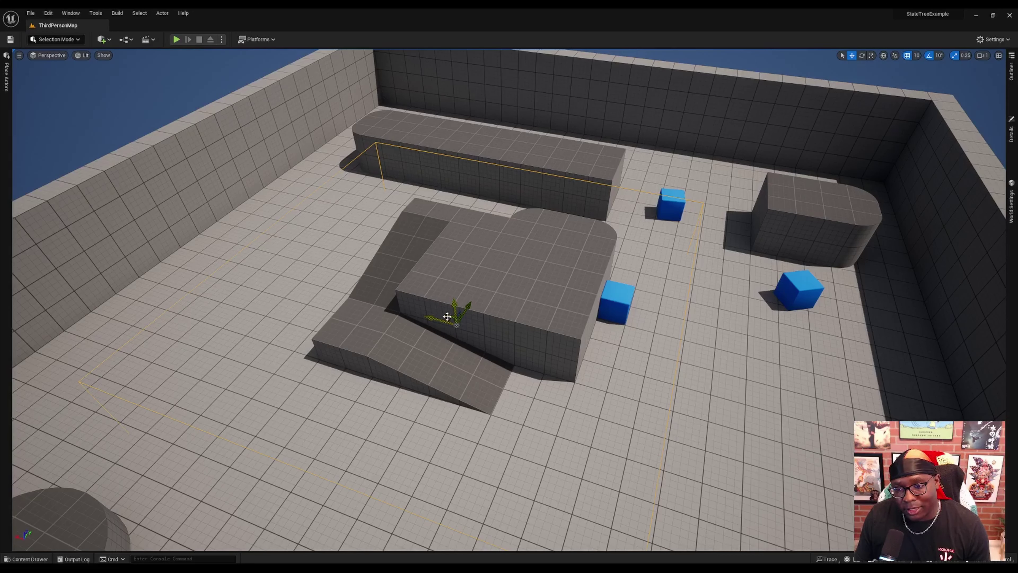
key(p)
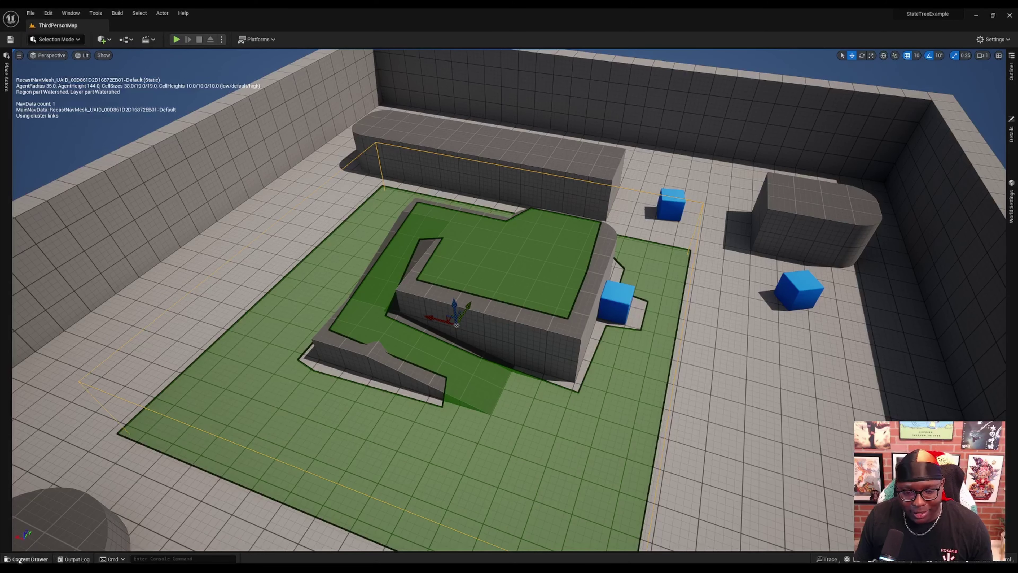
click(26, 558)
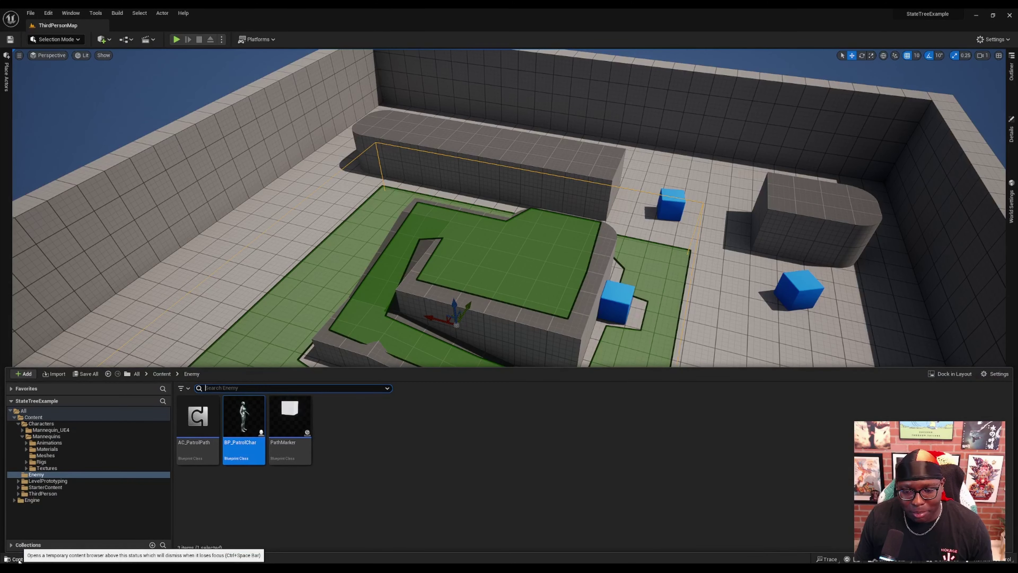
click(301, 428)
drag(301, 428, 256, 361)
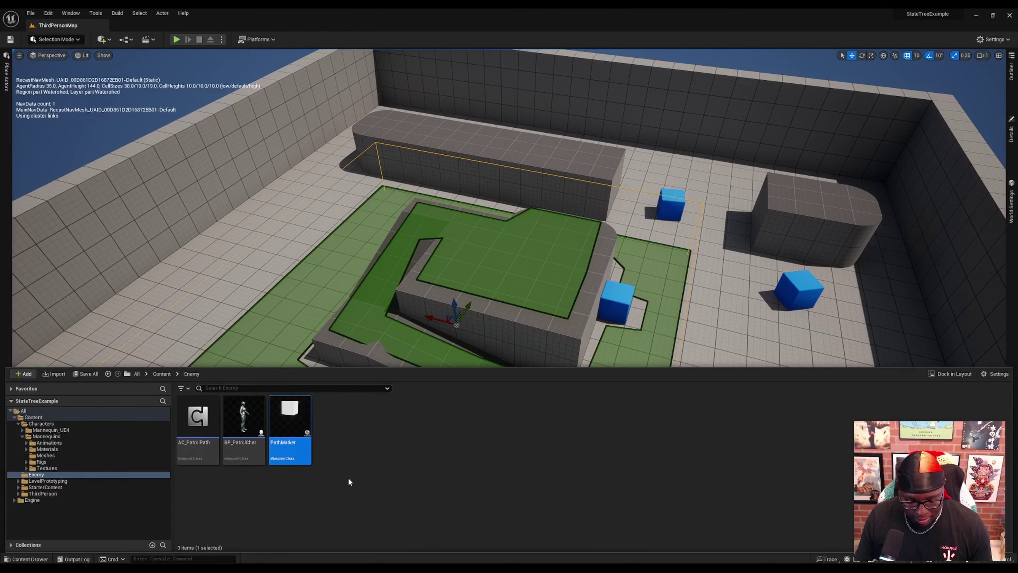
click(404, 350)
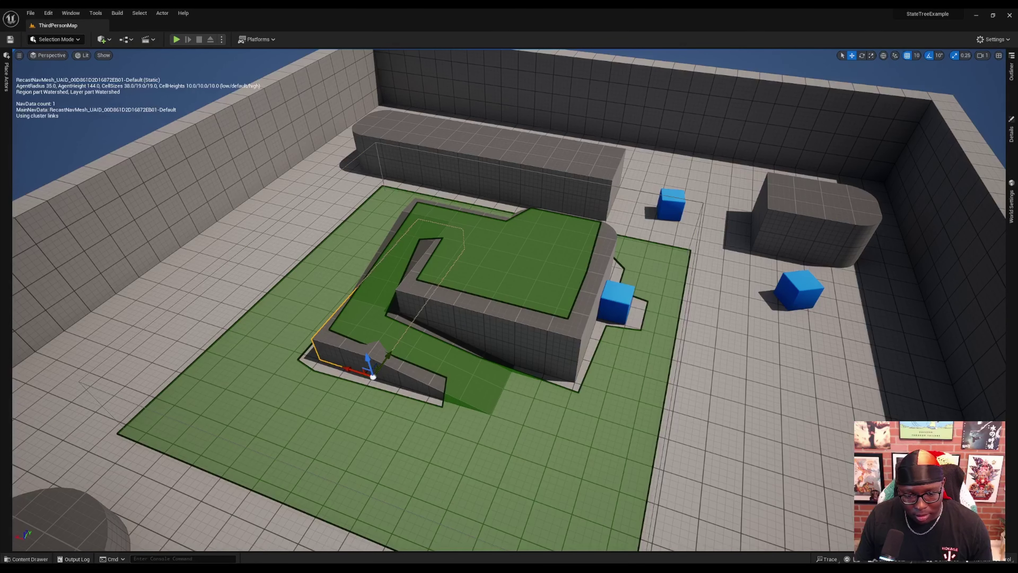
- Place a PathMarker near one corner of the green navigation area and duplicate it to the other three corners and onto the raised platform
click(27, 558)
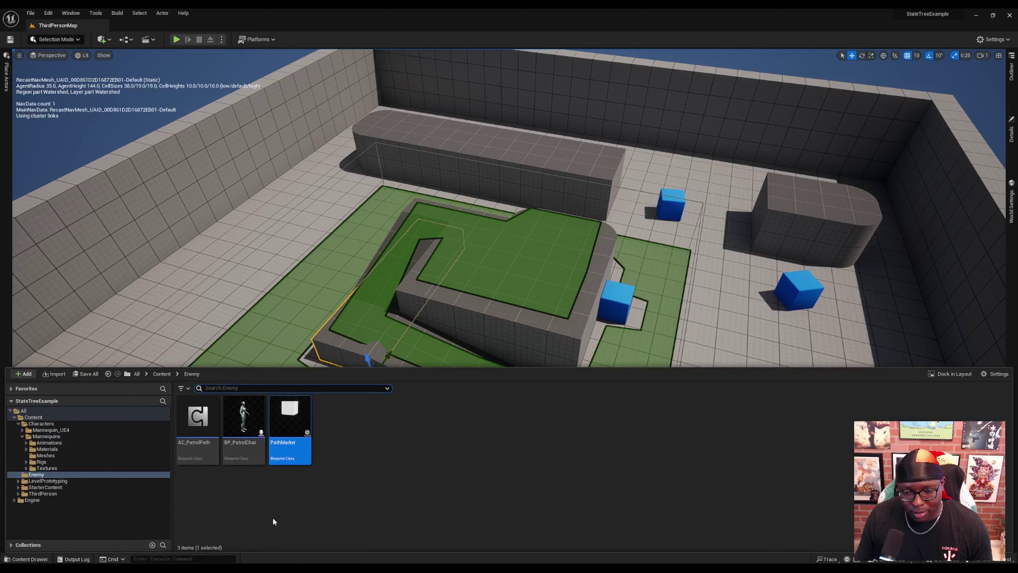
mouse_move(295, 417)
mouse_down()
mouse_move(315, 274)
mouse_move(172, 421)
mouse_move(234, 395)
mouse_move(195, 404)
mouse_move(185, 380)
mouse_move(203, 402)
mouse_up()
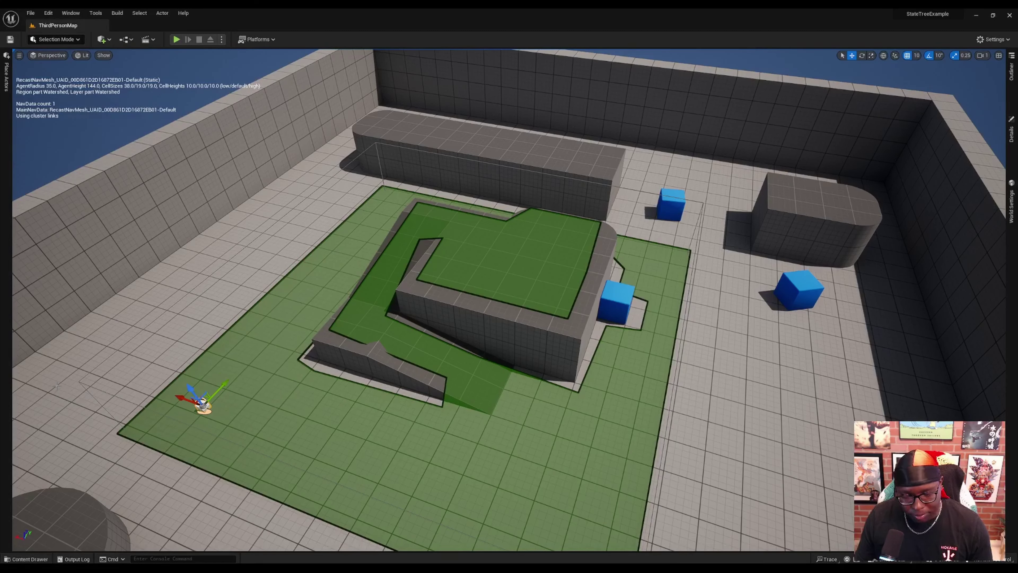
mouse_move(223, 383)
alt+mouse_down()
mouse_move(294, 335)
mouse_move(383, 224)
mouse_move(424, 196)
mouse_move(381, 197)
mouse_move(651, 266)
alt+mouse_up()
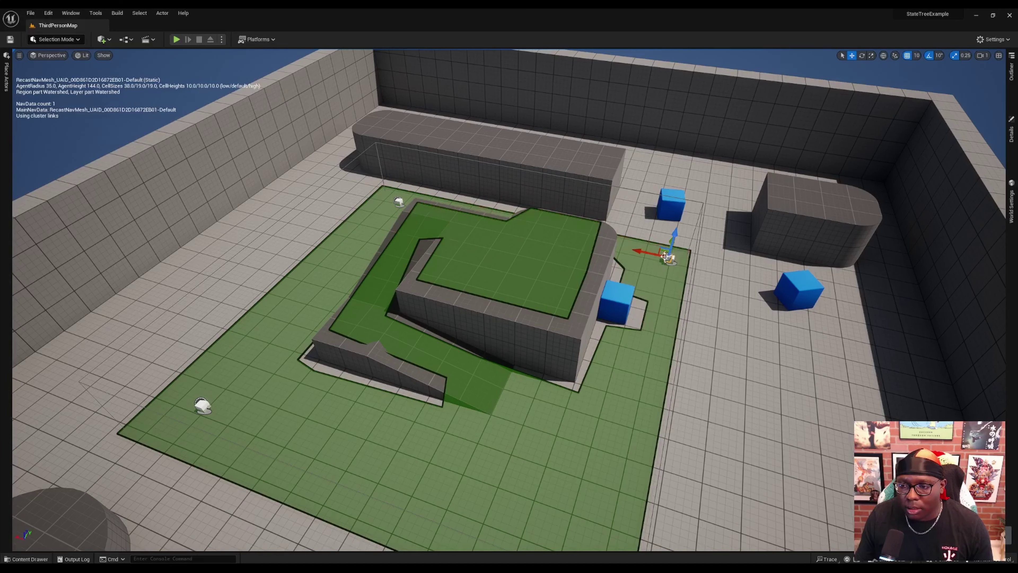
alt+drag(673, 241, 608, 507)
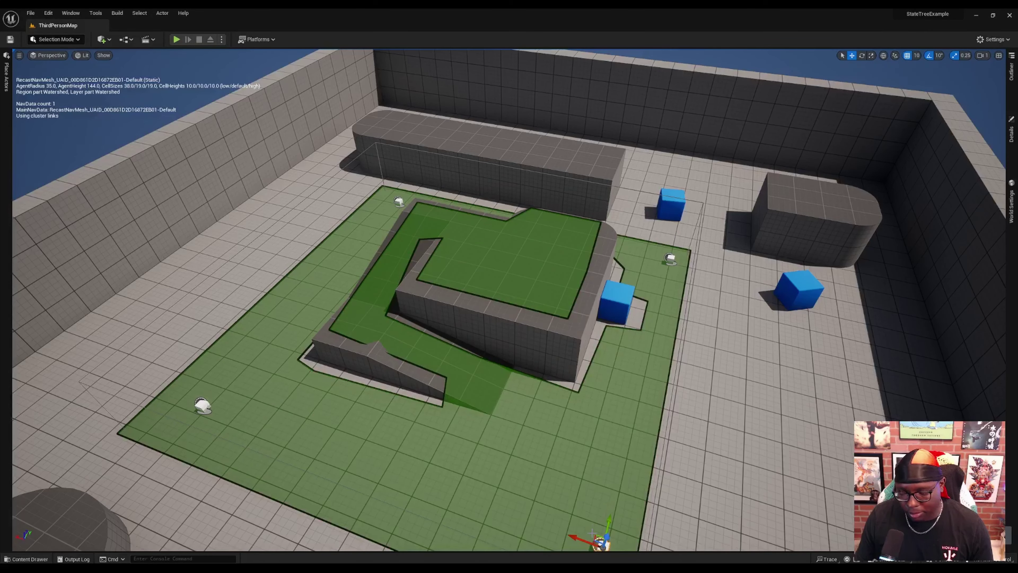
mouse_move(594, 532)
alt+mouse_down()
mouse_move(557, 290)
mouse_move(535, 271)
mouse_move(539, 213)
mouse_move(546, 274)
mouse_move(500, 282)
mouse_move(530, 293)
alt+mouse_up()
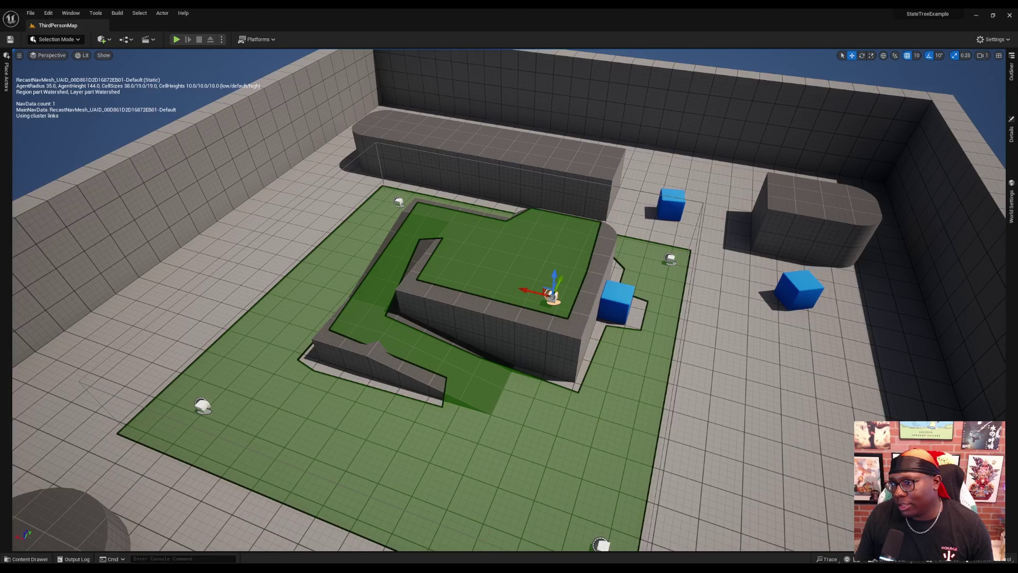
- Place BP_PatrolChar from the Enemy folder on the green navigation area in front of the ramp and focus on it
click(26, 559)
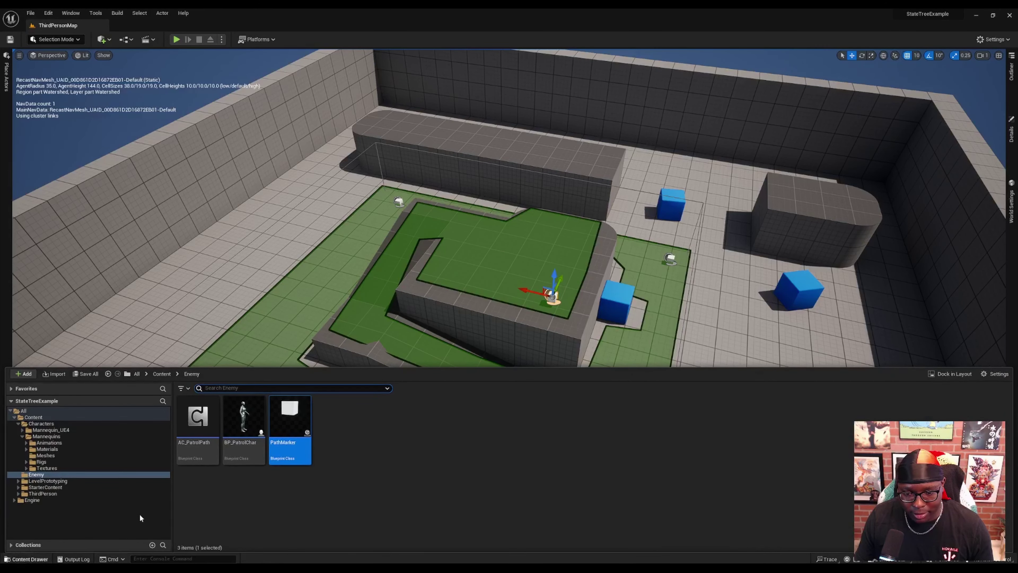
drag(238, 429, 384, 462)
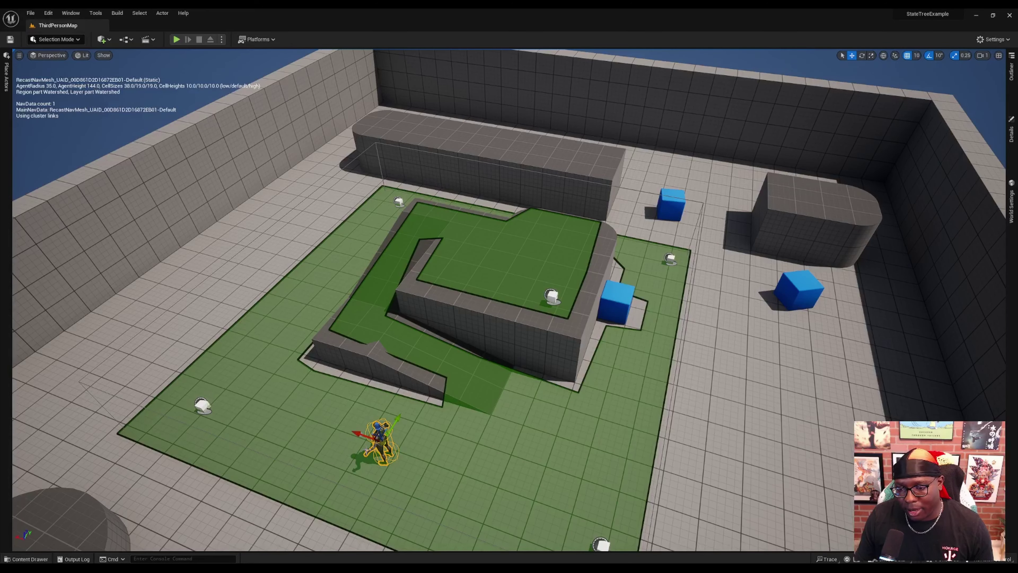
scroll(368, 453, up, 4)
middle_drag(365, 454, 339, 464)
key(f)
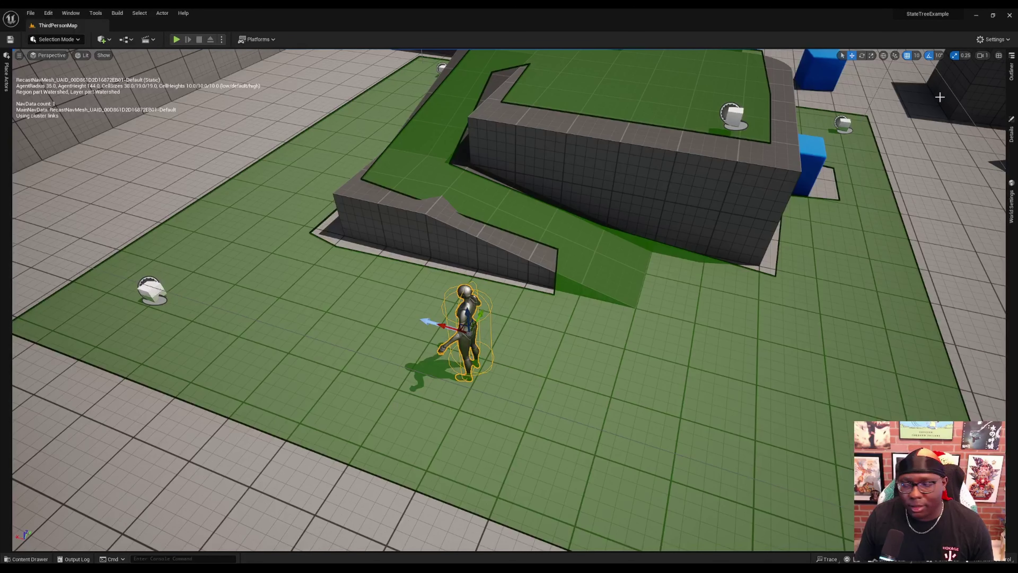
- Show the details of the placed BP_PatrolChar and select its AC_PatrolPath component
click(1011, 78)
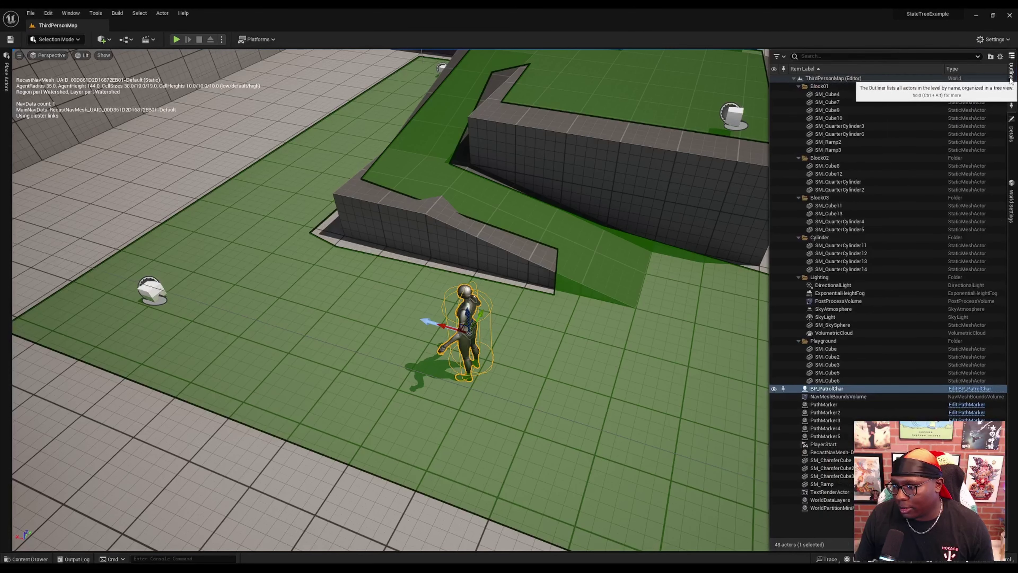
click(1011, 78)
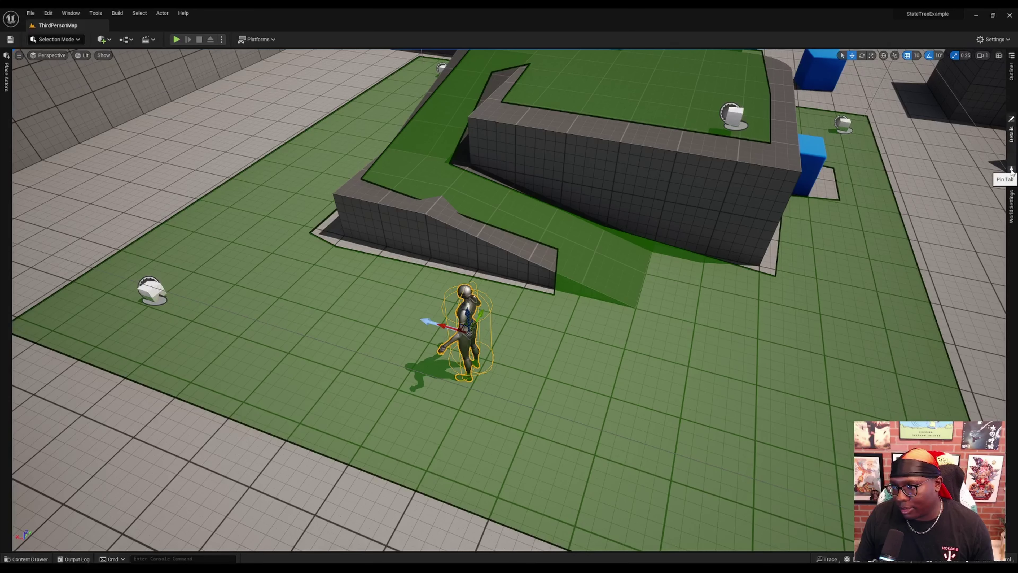
click(1010, 135)
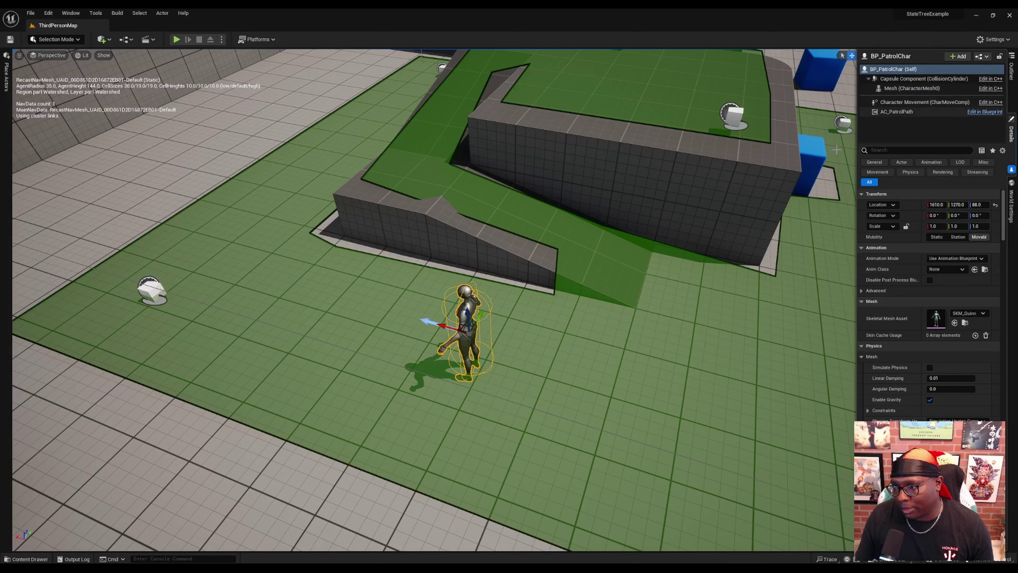
click(894, 113)
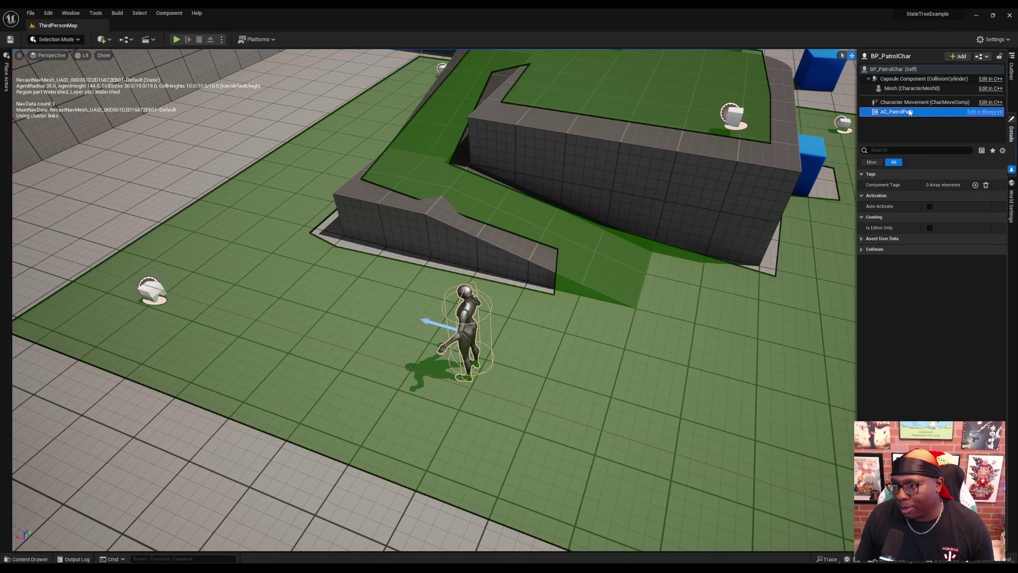
- In the AC_PatrolPath blueprint, make the PathrolPath variable Instance Editable and Expose on Spawn, compile, and return to the level
key(ctrl+b)
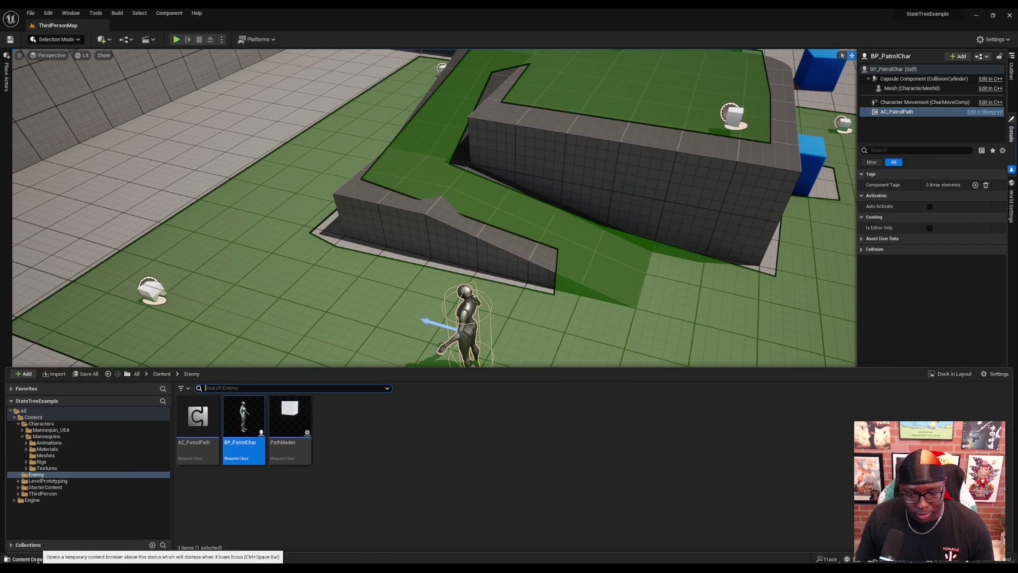
double_click(194, 432)
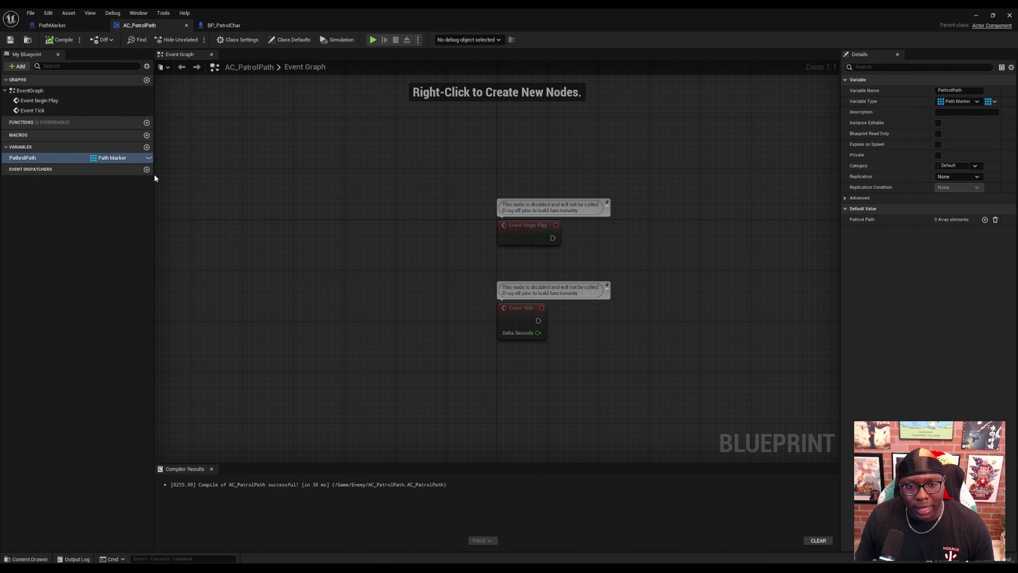
click(149, 156)
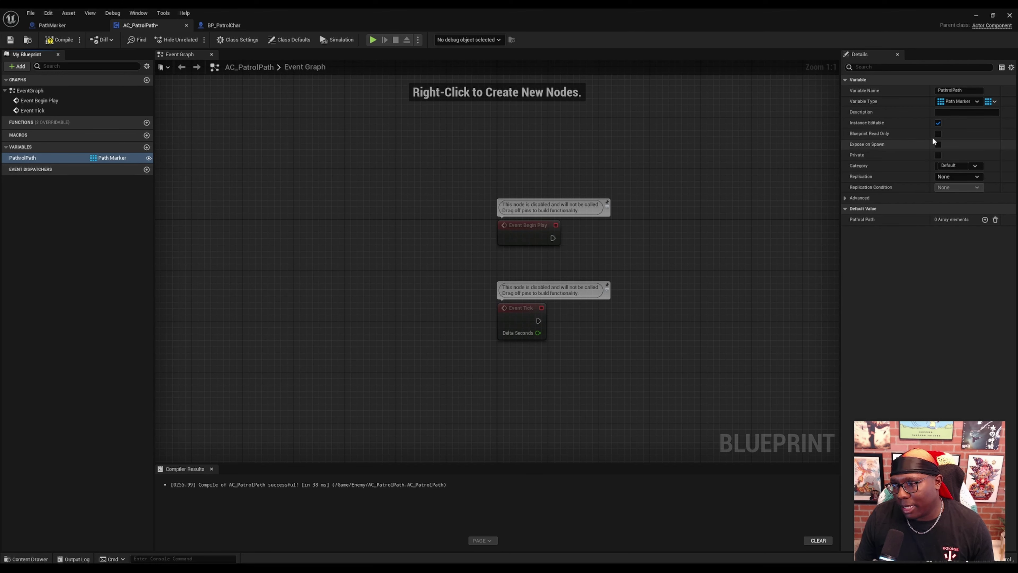
click(938, 144)
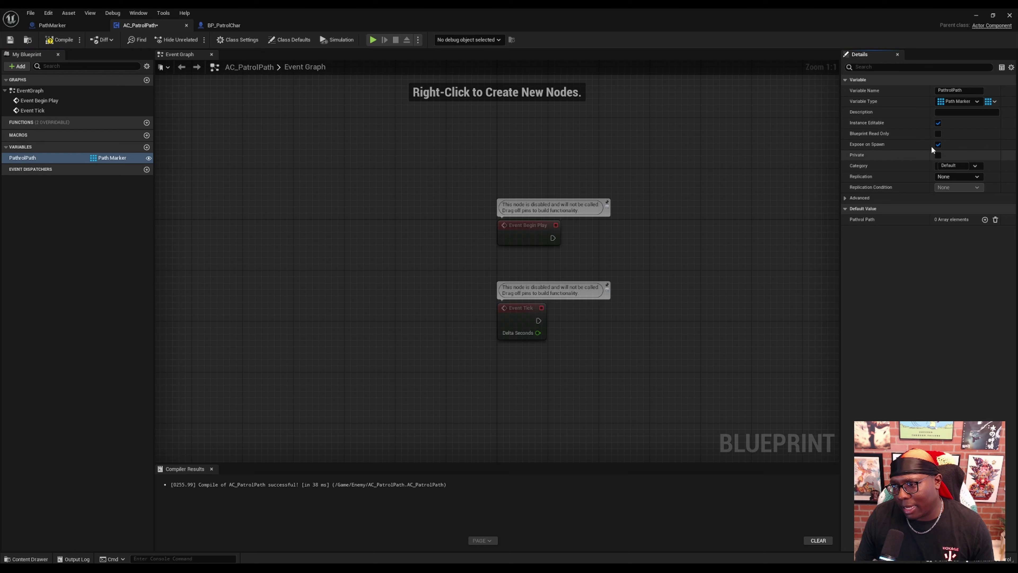
click(58, 43)
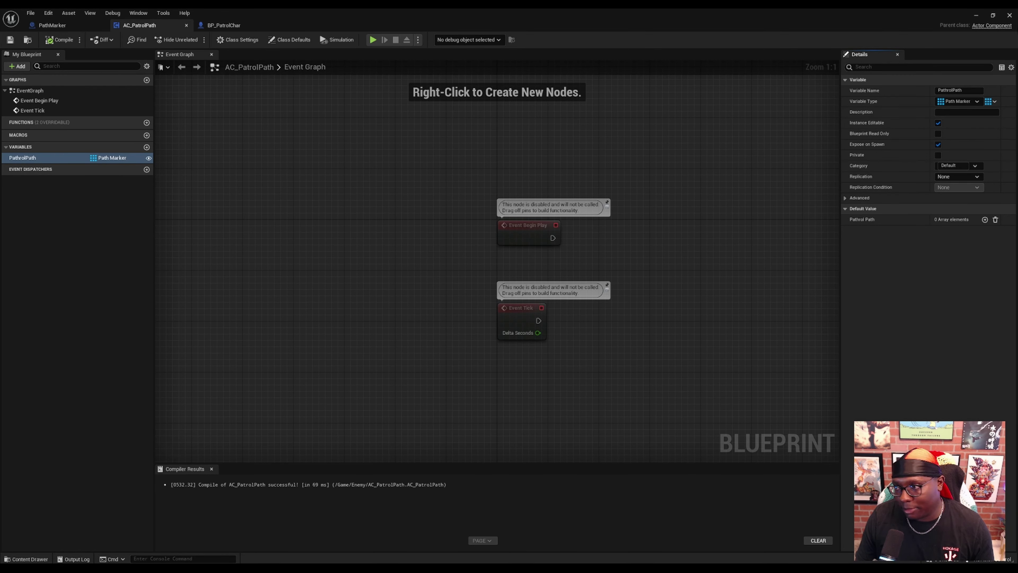
click(977, 16)
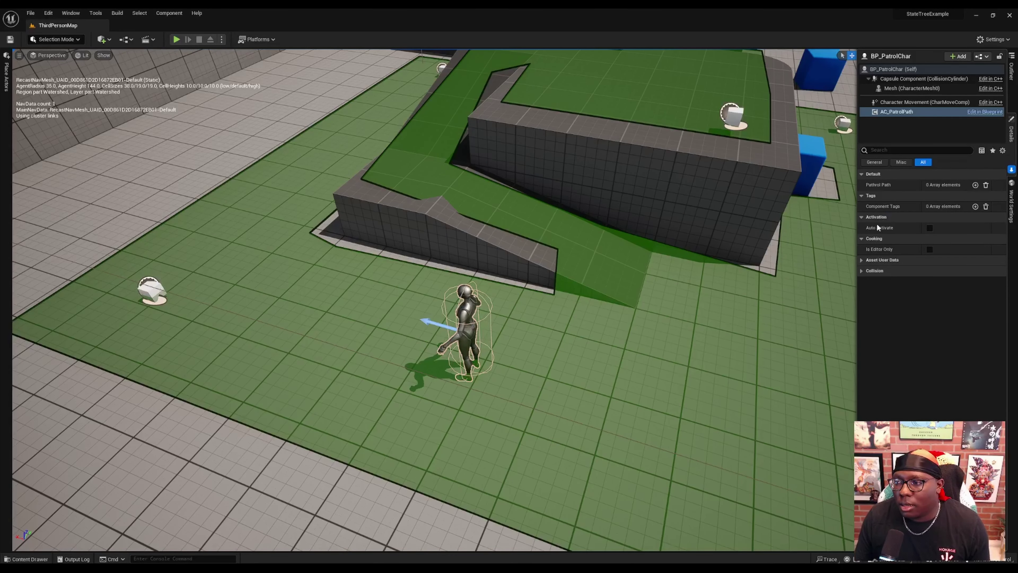
- Add five elements to the Pathrol Path array of the character's AC_PatrolPath component and expand the array
key(ctrl+p)
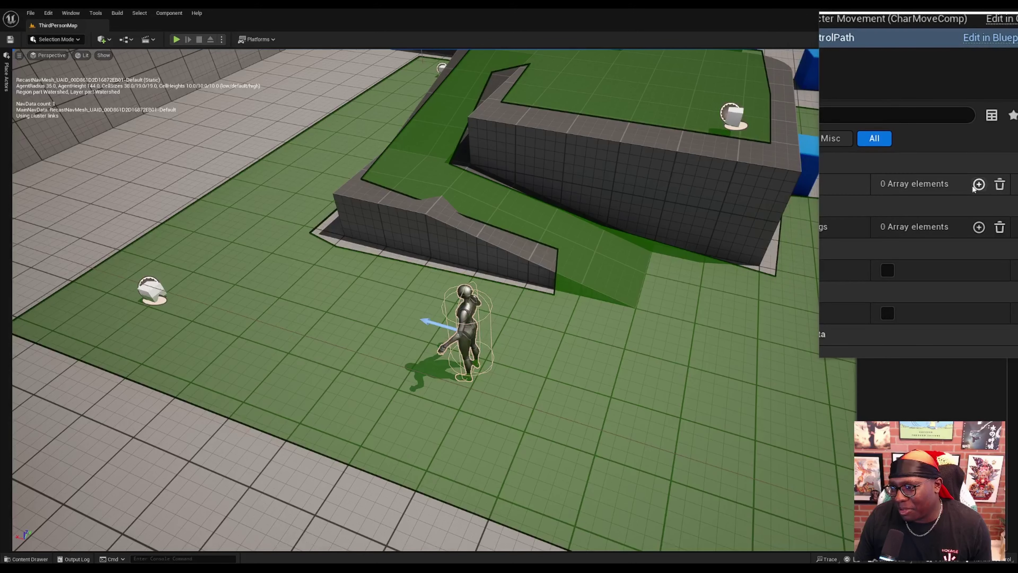
click(977, 184)
click(977, 185)
click(976, 184)
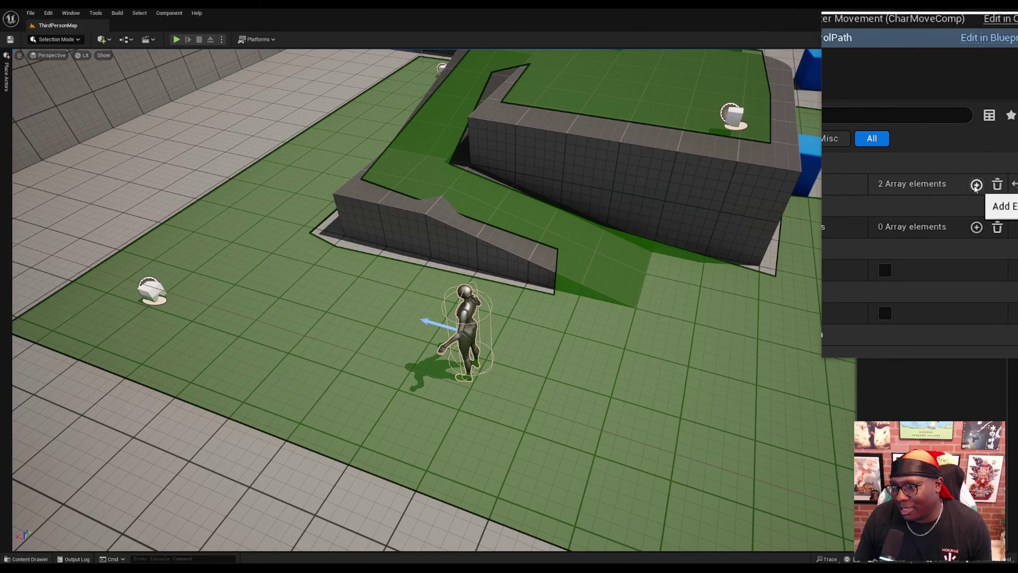
click(977, 185)
click(976, 185)
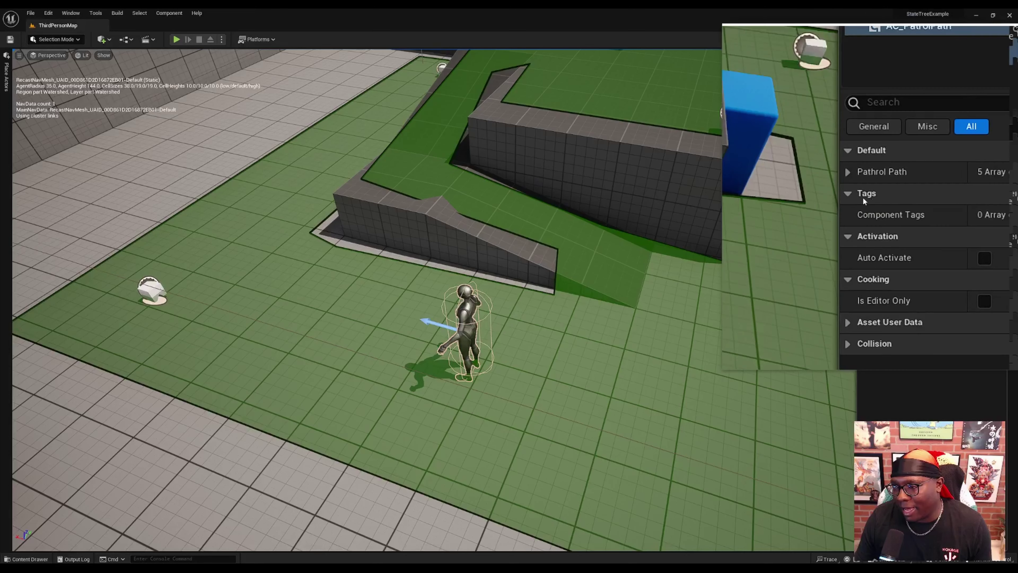
click(865, 185)
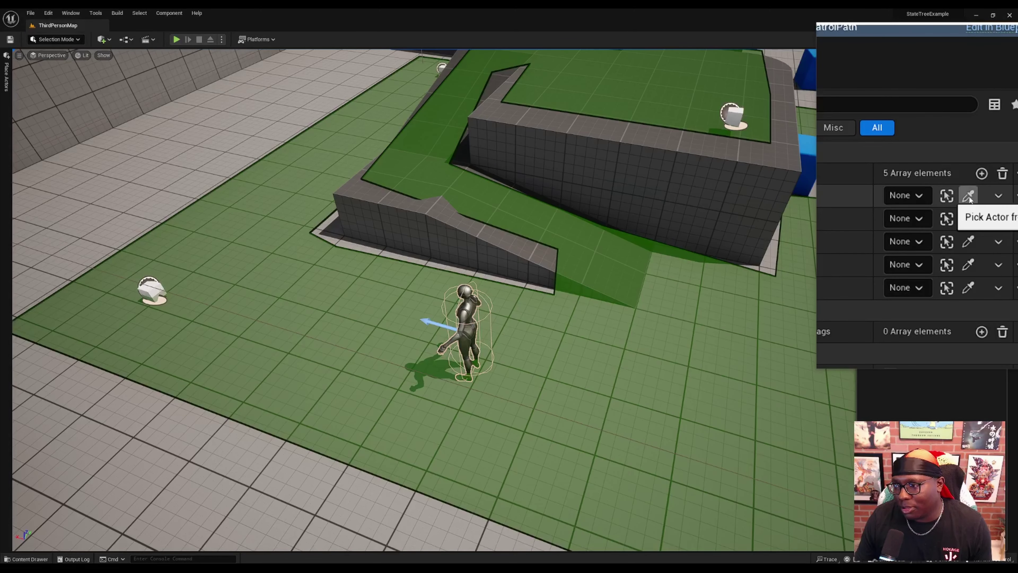
- Assign the PathMarker at the corner nearest the ramp's low wall to Index 0 and the one behind the ramp to Index 1
click(968, 196)
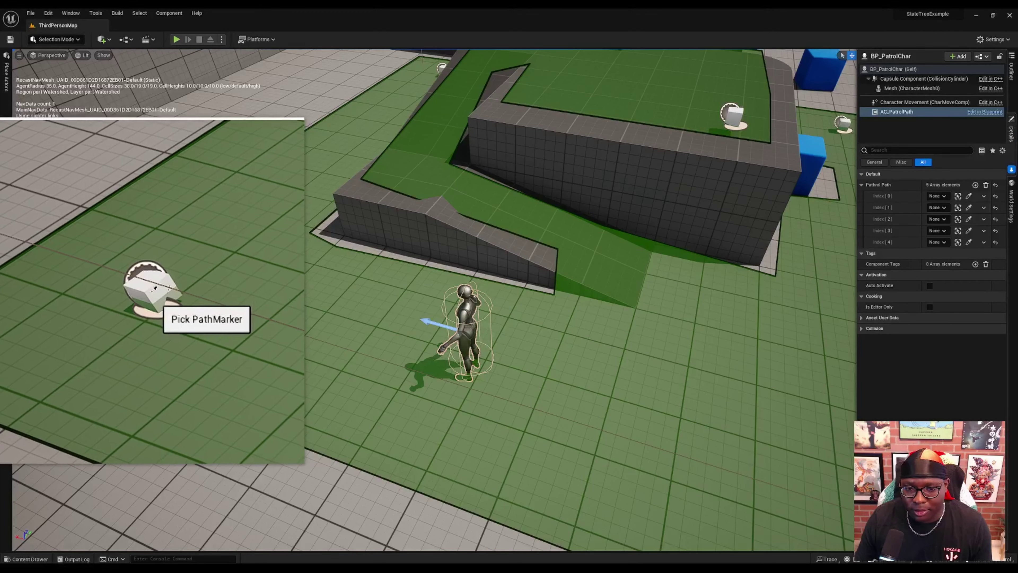
click(153, 288)
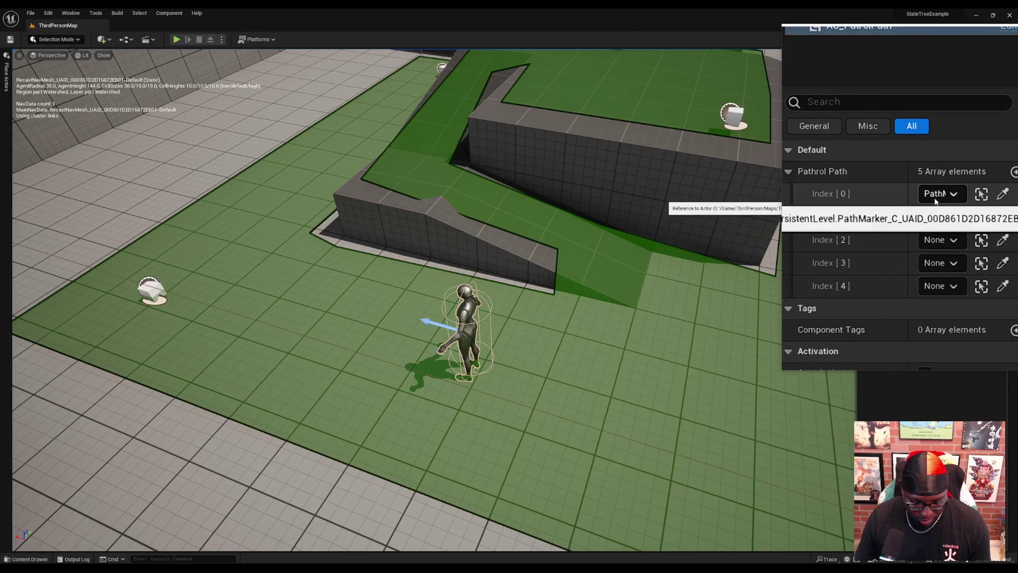
scroll(802, 225, down, 5)
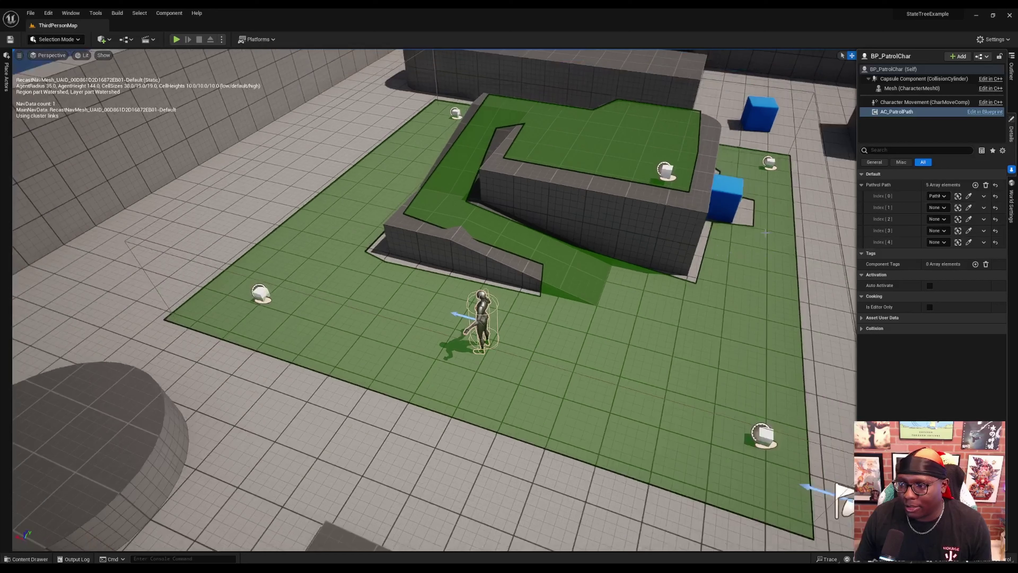
click(969, 207)
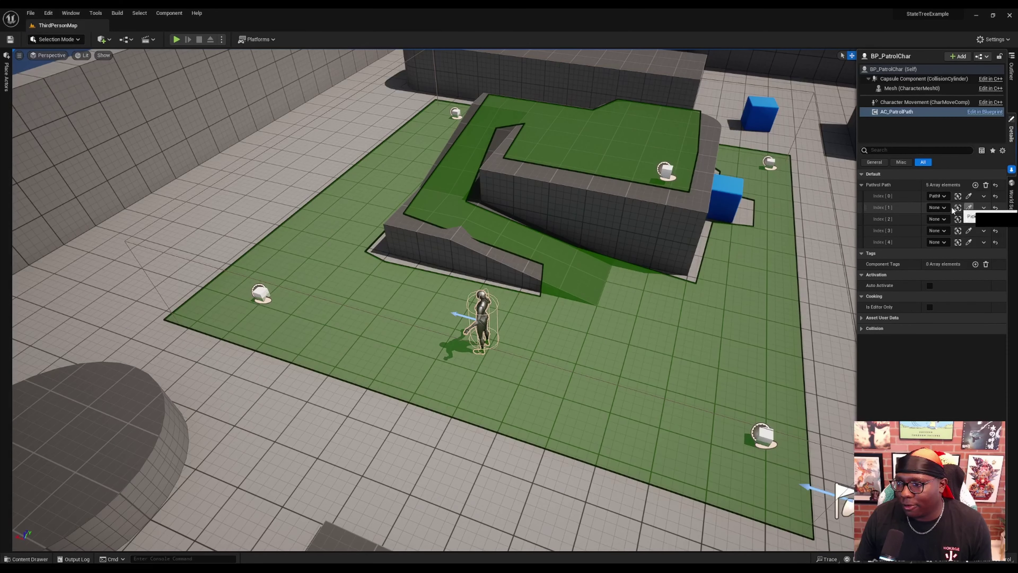
click(456, 113)
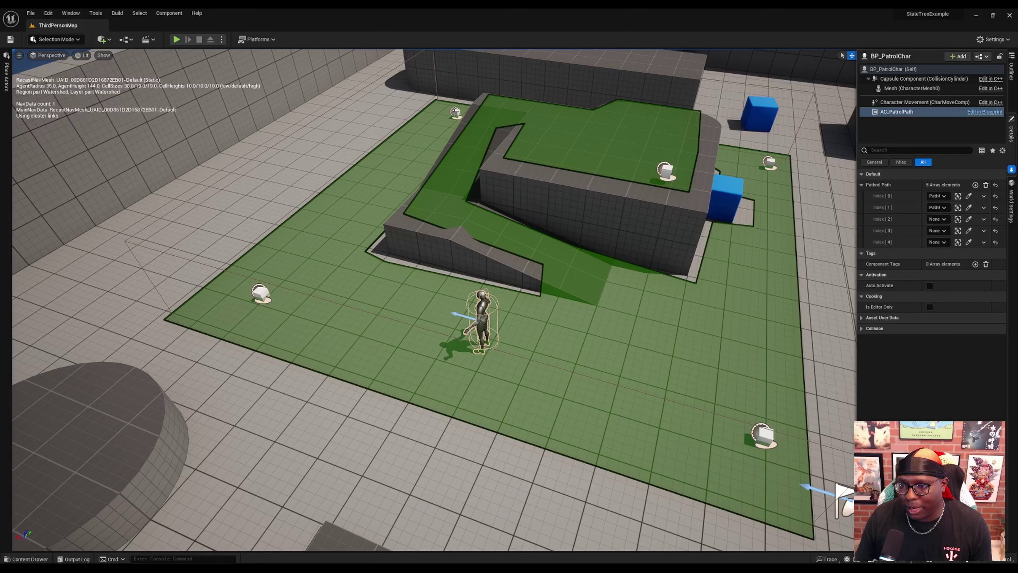
- Assign the marker beyond the blue cube to Index 2, the near corner marker to Index 3 and the raised platform's marker to Index 4
click(969, 219)
click(769, 163)
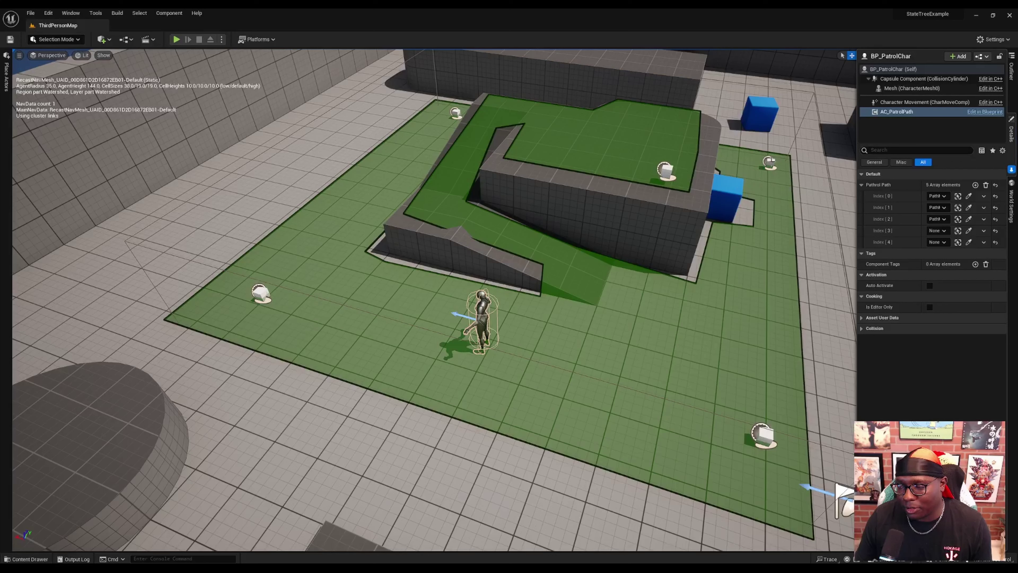
click(969, 231)
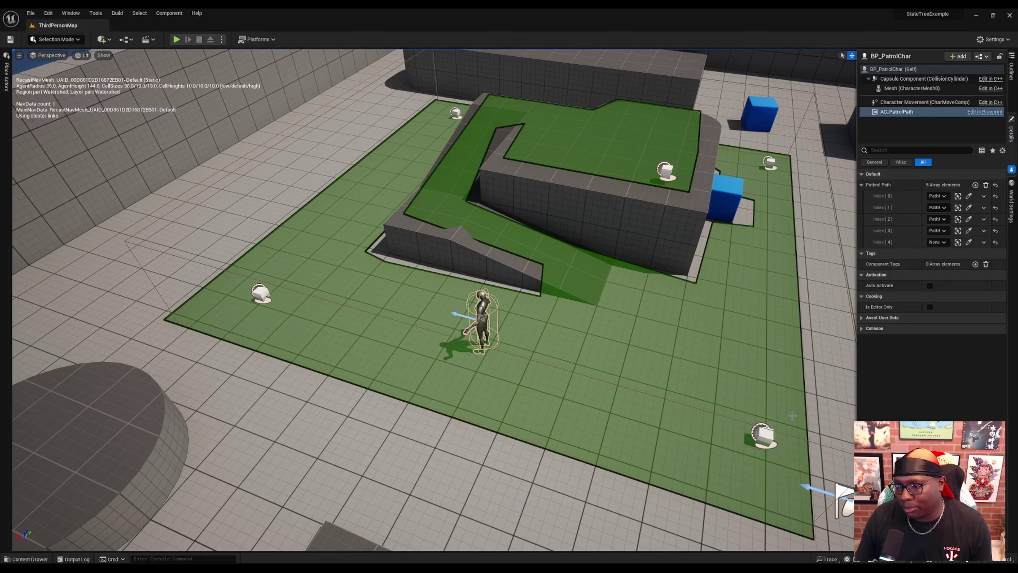
click(969, 242)
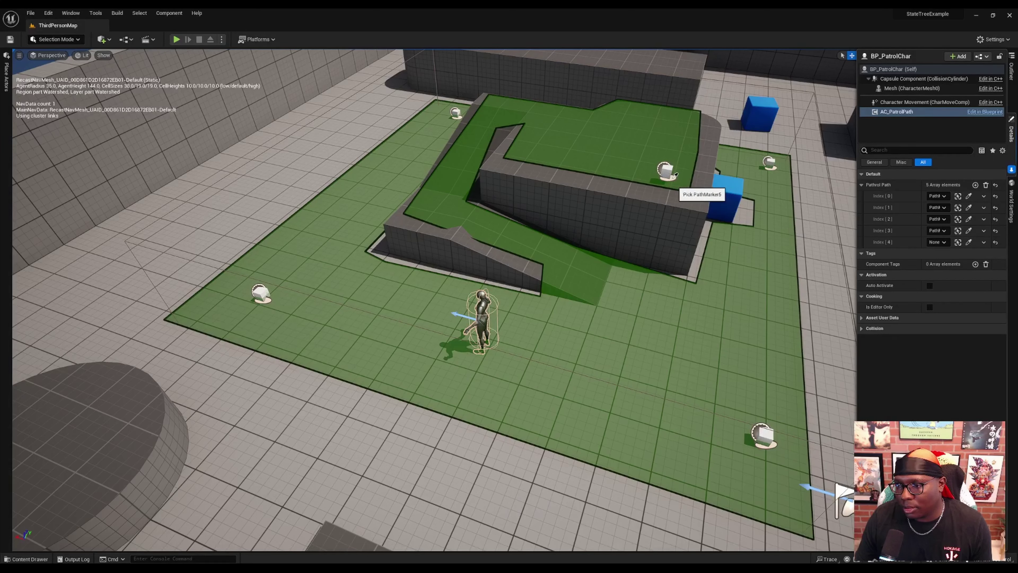
click(675, 166)
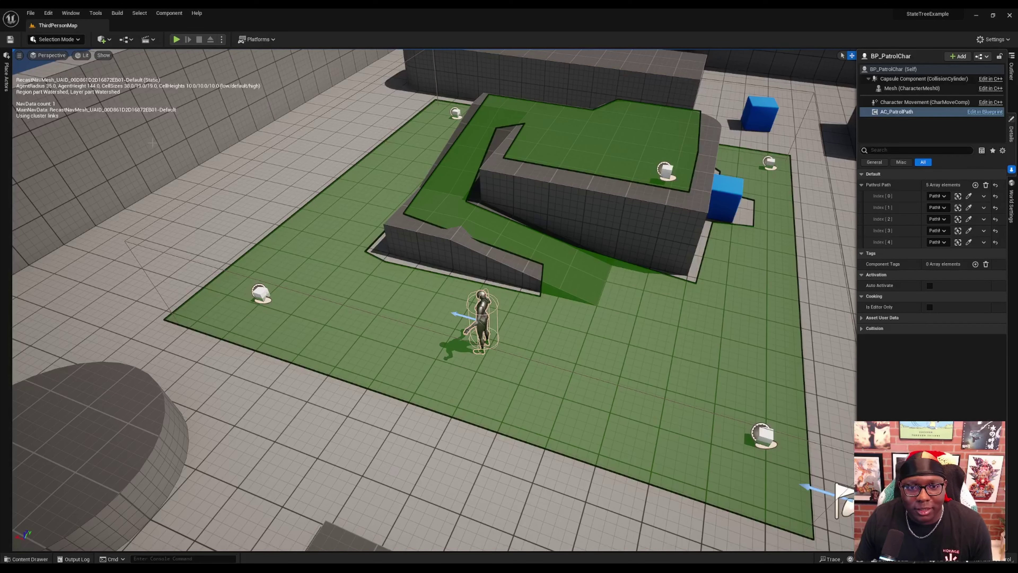
- Create a StateTree asset in the Enemy folder with the StateTree Component schema and name it ST_PatrolChar
click(27, 557)
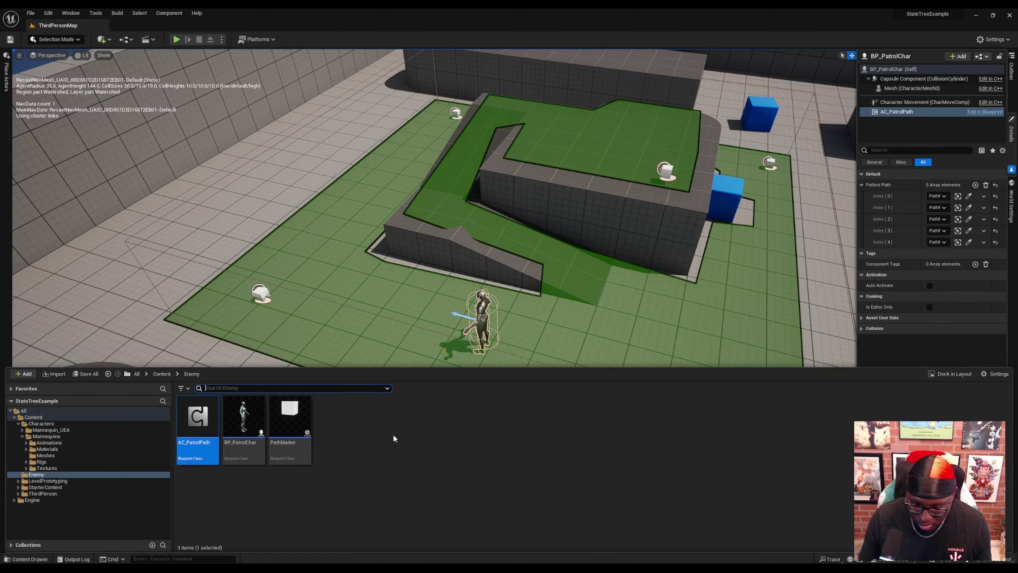
right_click(378, 438)
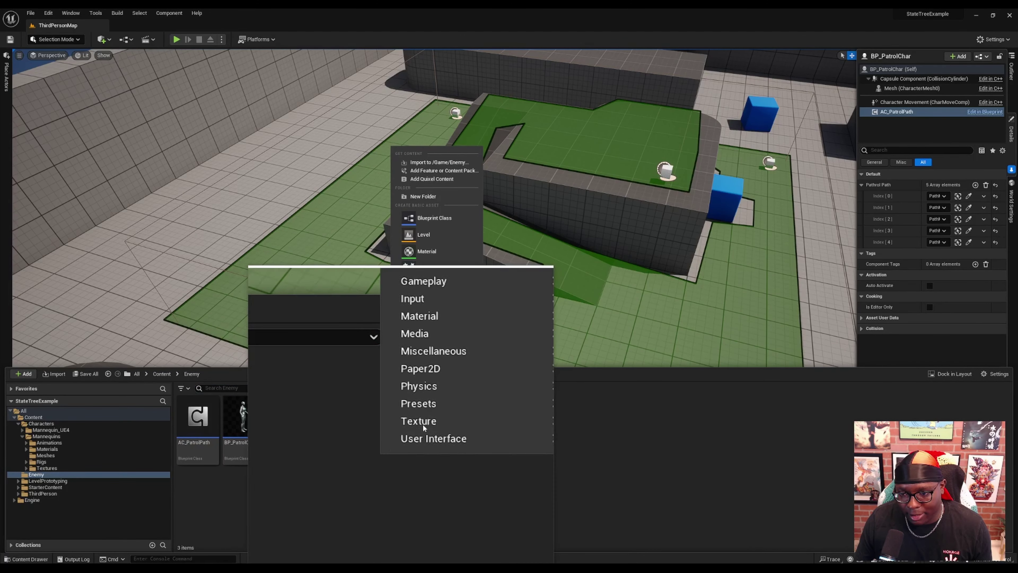
mouse_move(417, 301)
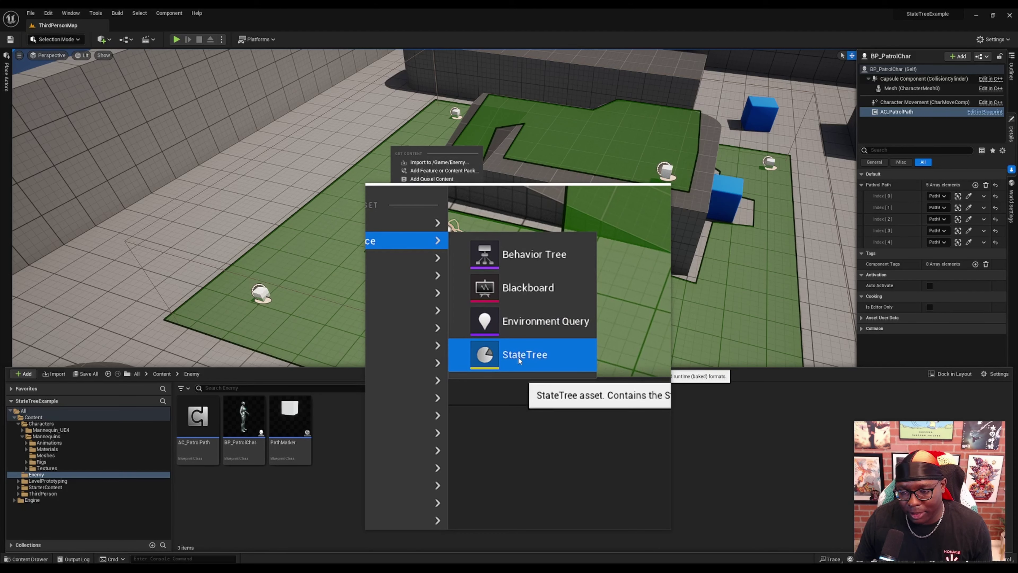
click(518, 357)
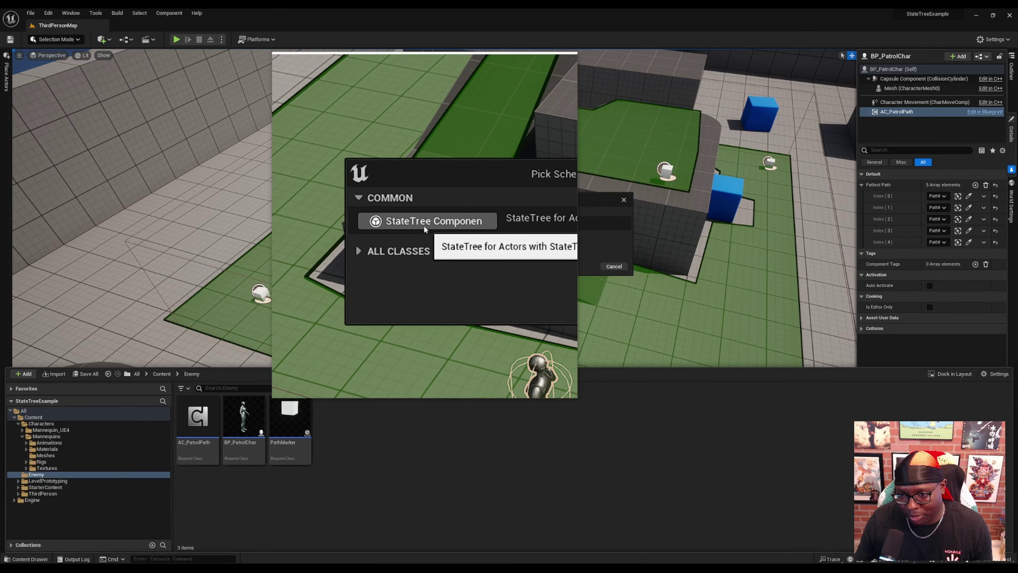
click(423, 226)
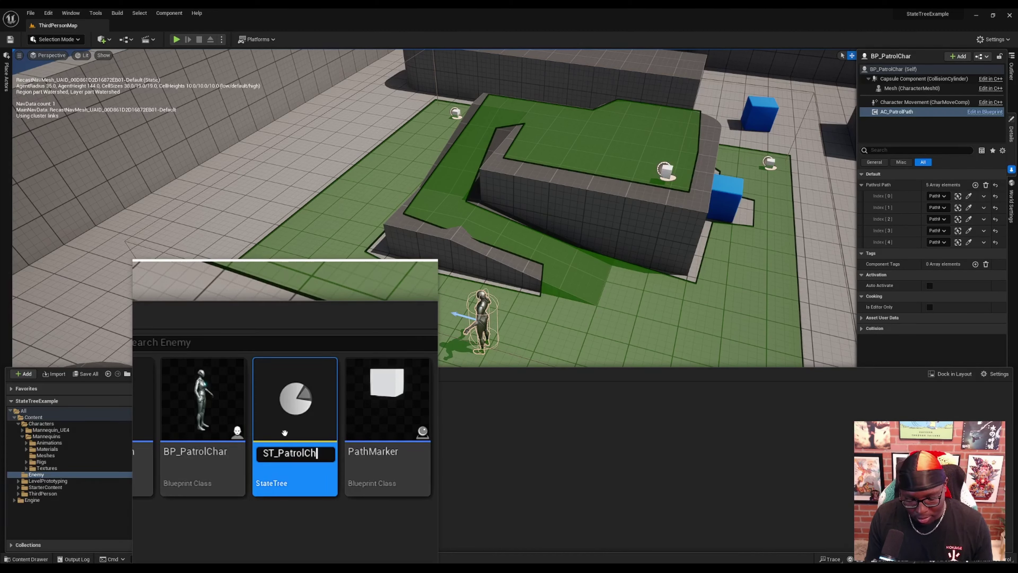
key(Return)
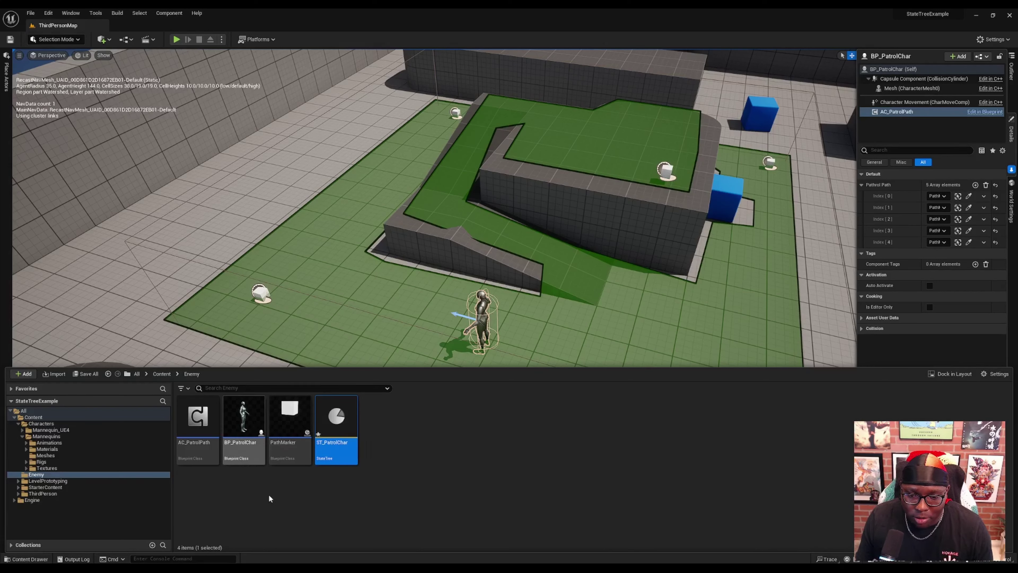
- Open the BP_PatrolChar blueprint and add a State Tree component to it
double_click(244, 441)
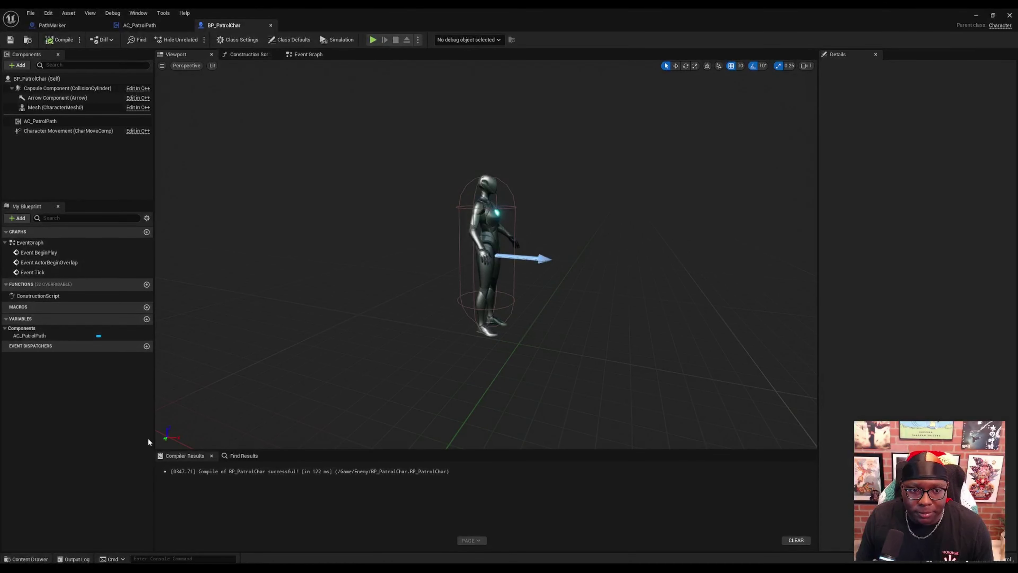
click(17, 65)
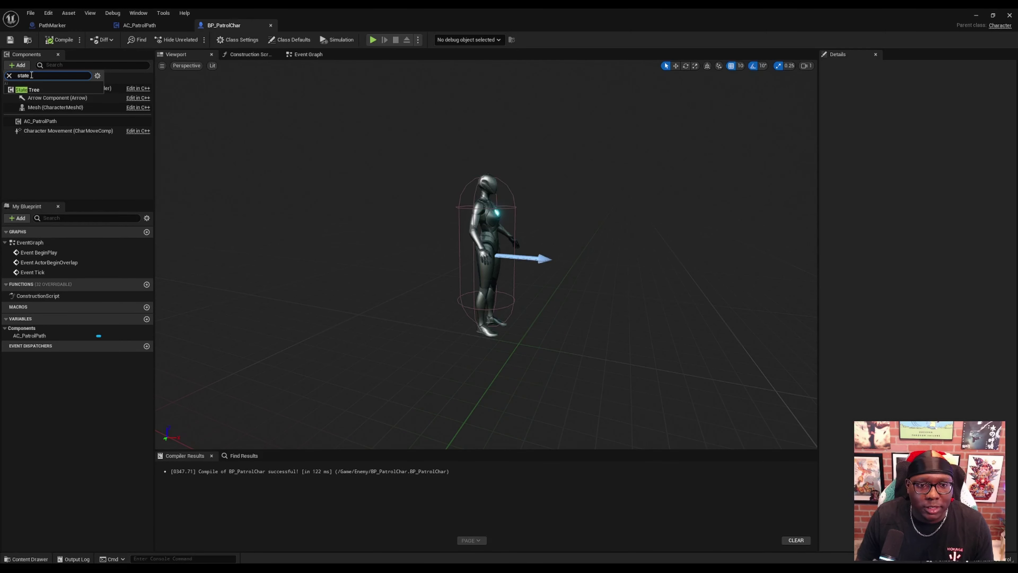
click(47, 90)
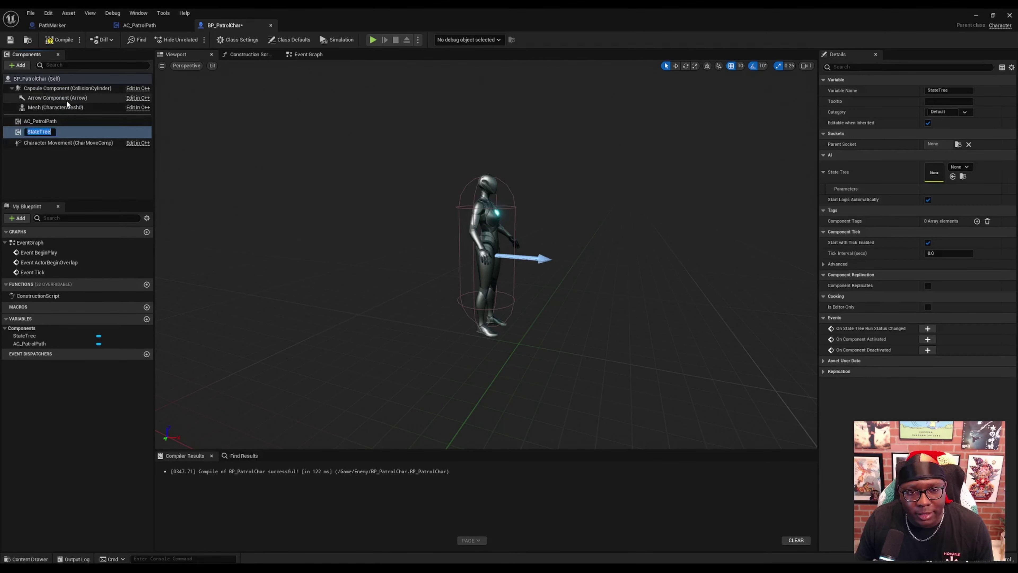
- Compile BP_PatrolChar and assign the ST_PatrolChar asset to its StateTree component
click(59, 39)
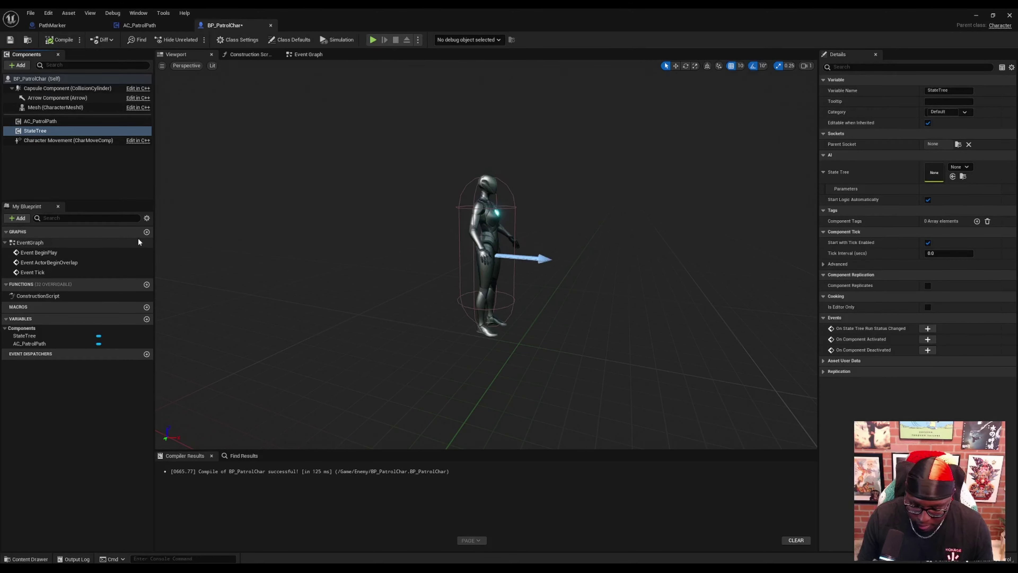
key(super+plus)
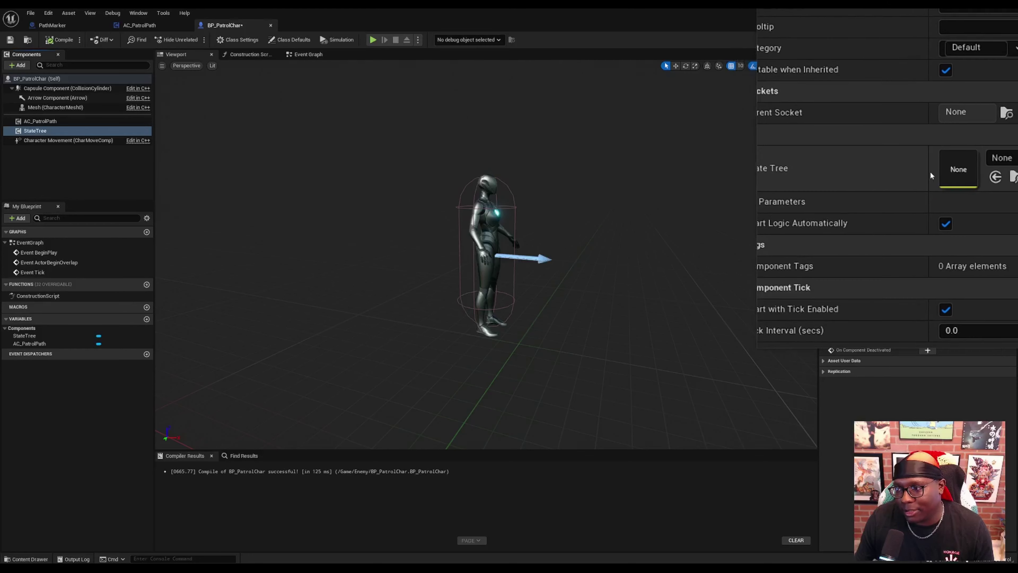
click(961, 168)
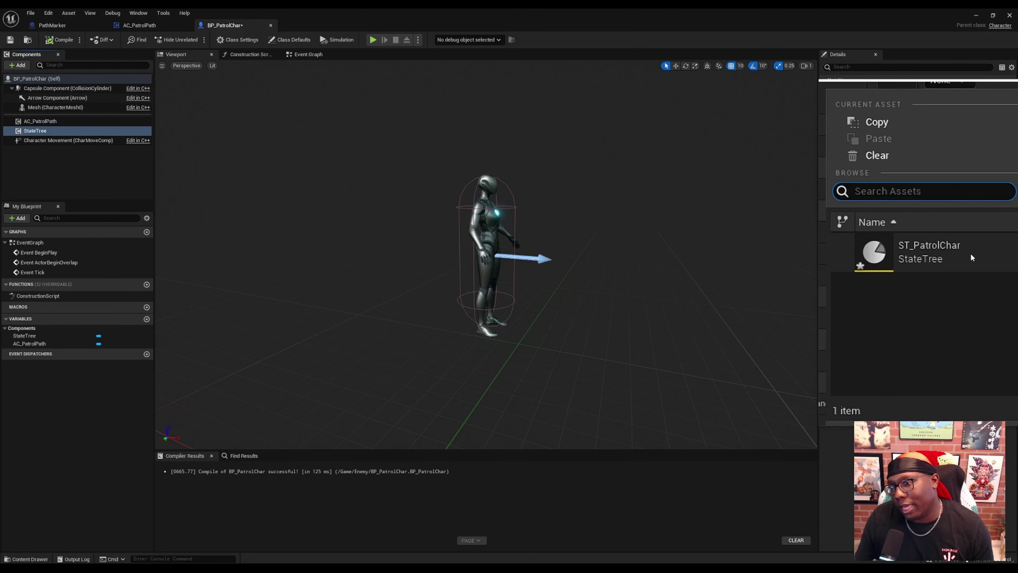
click(971, 253)
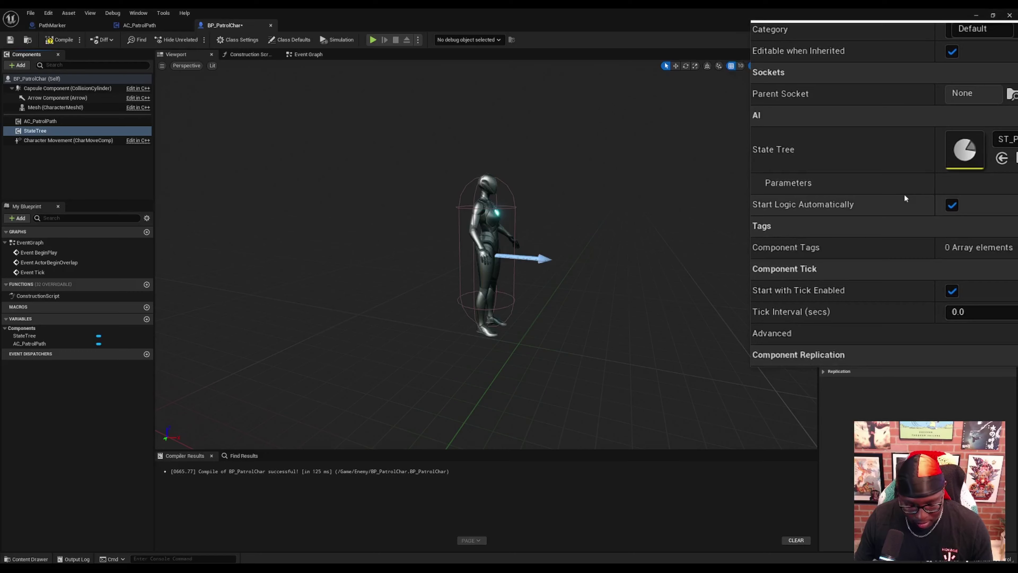
key(super+Escape)
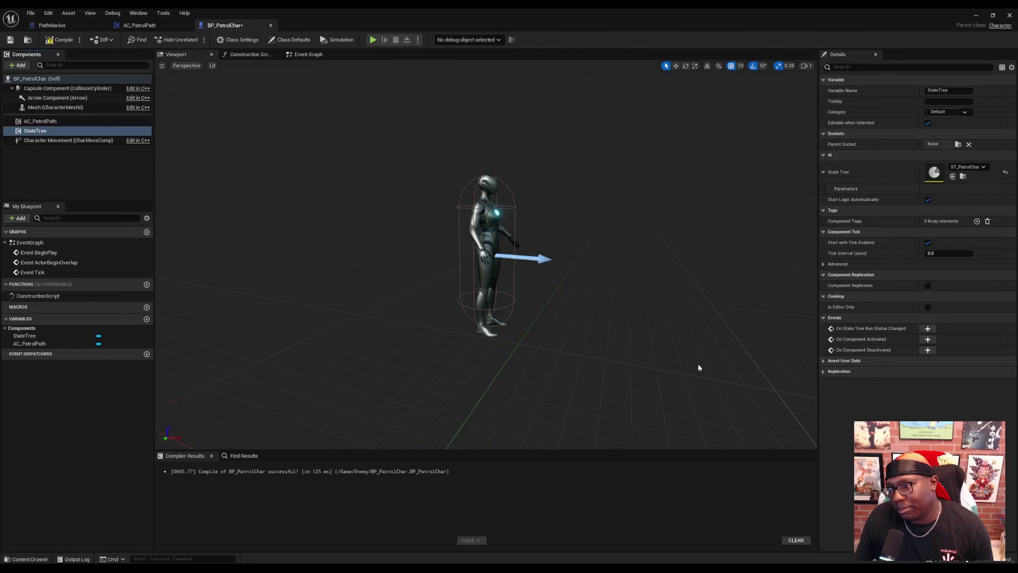
- Open the ST_PatrolChar asset from the Enemy folder and set its Context Actor Class to BP_PatrolChar
key(ctrl+space)
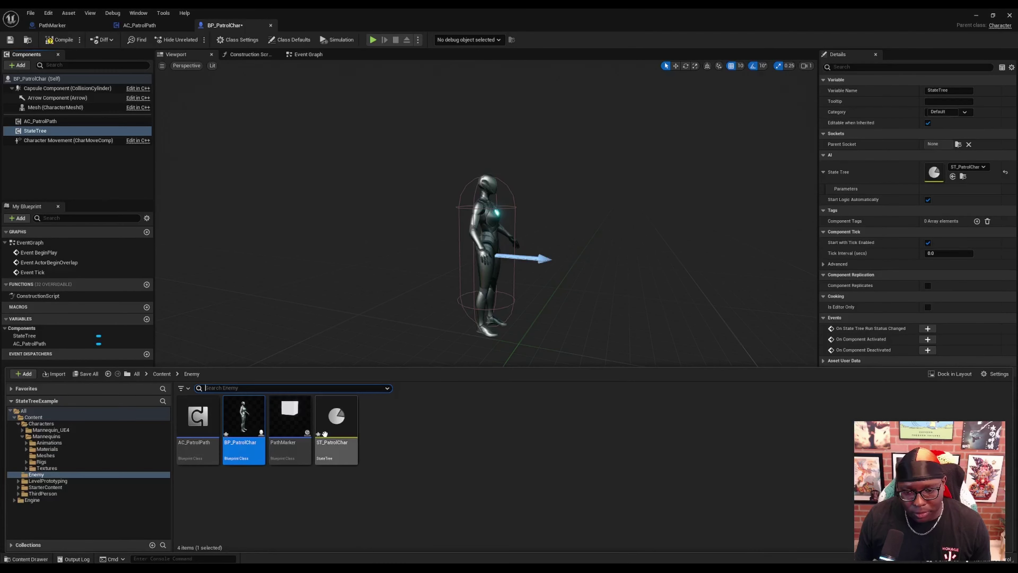
double_click(337, 431)
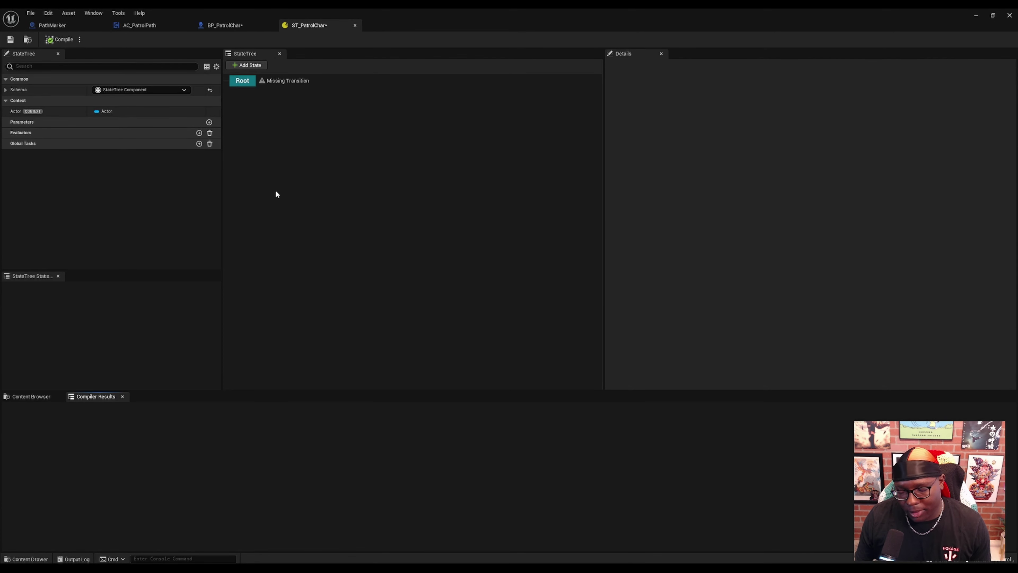
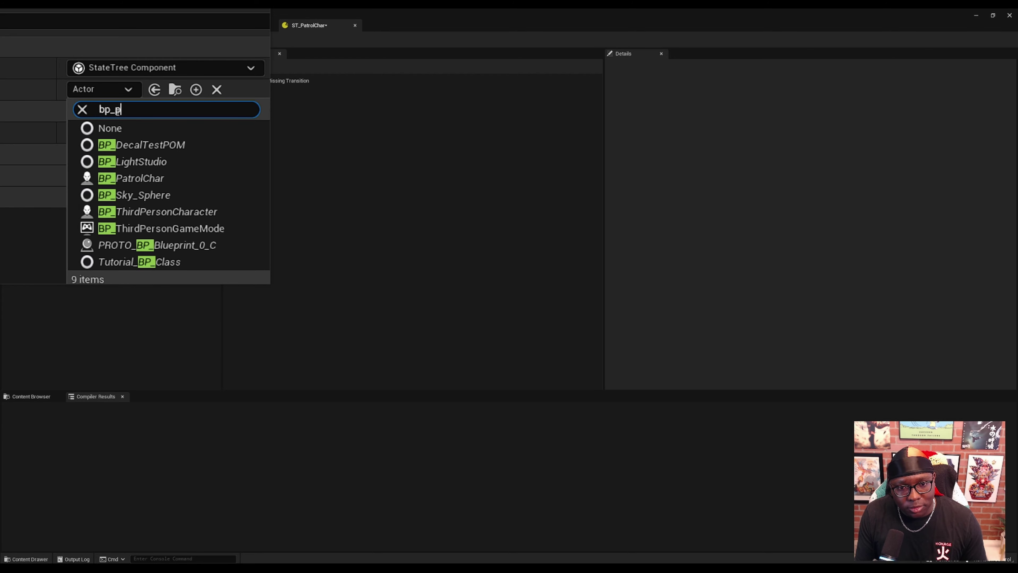
key(BackSpace)
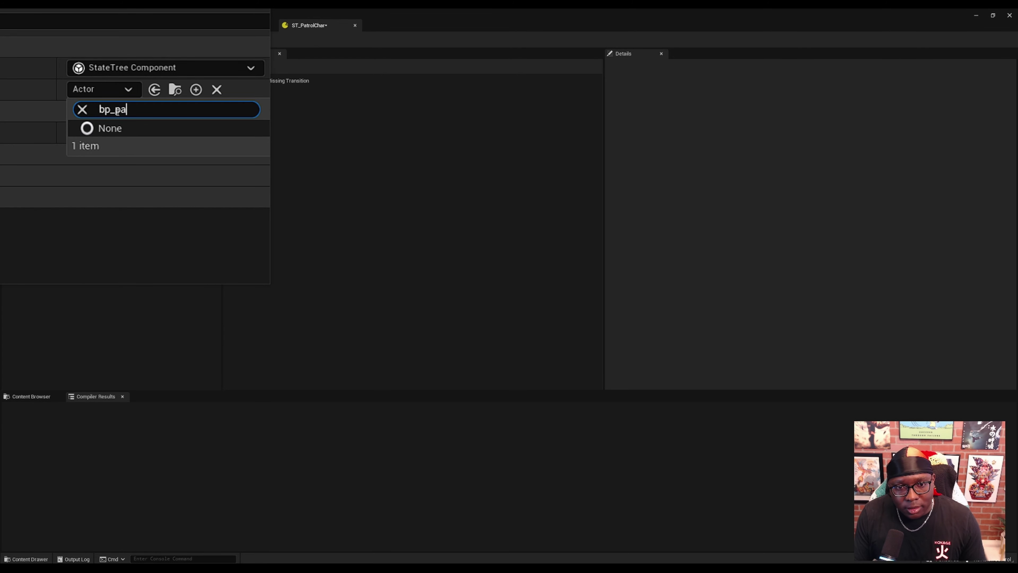
key(Down)
key(Down)
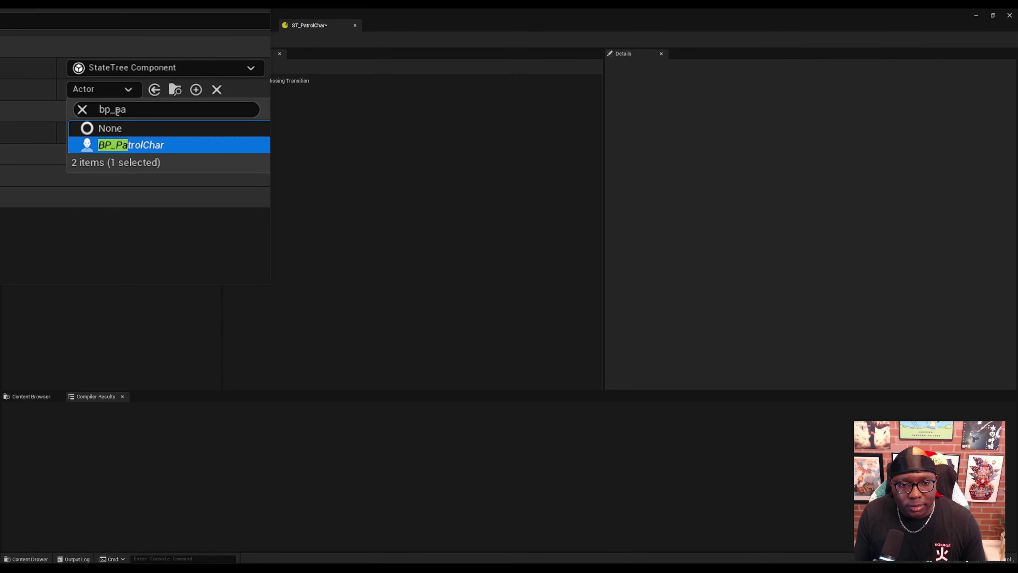
key(Return)
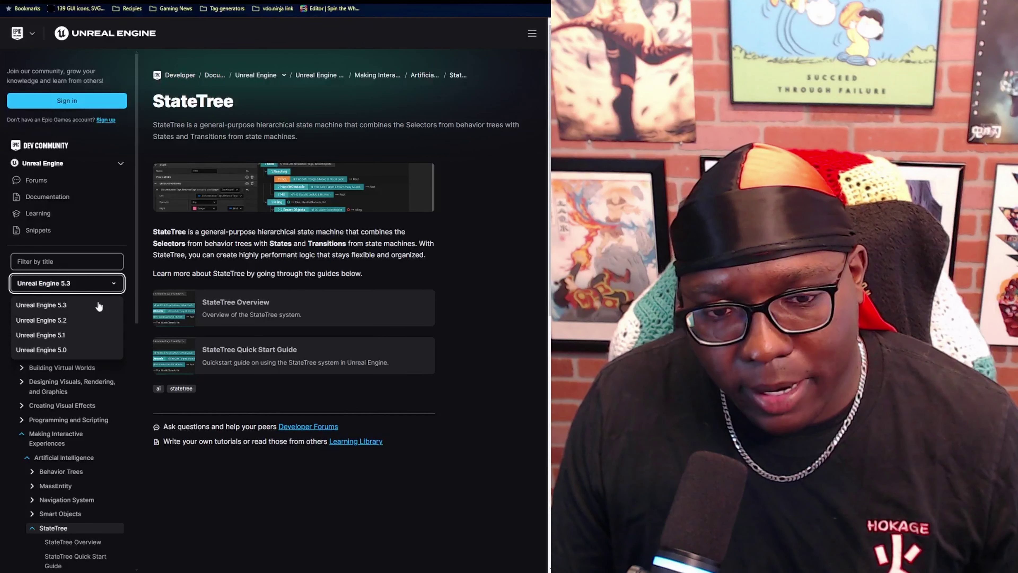
- Switch the StateTree documentation to Unreal Engine 5.2 and read the StateTree Overview's element table, selection flow and data flow sections
click(86, 321)
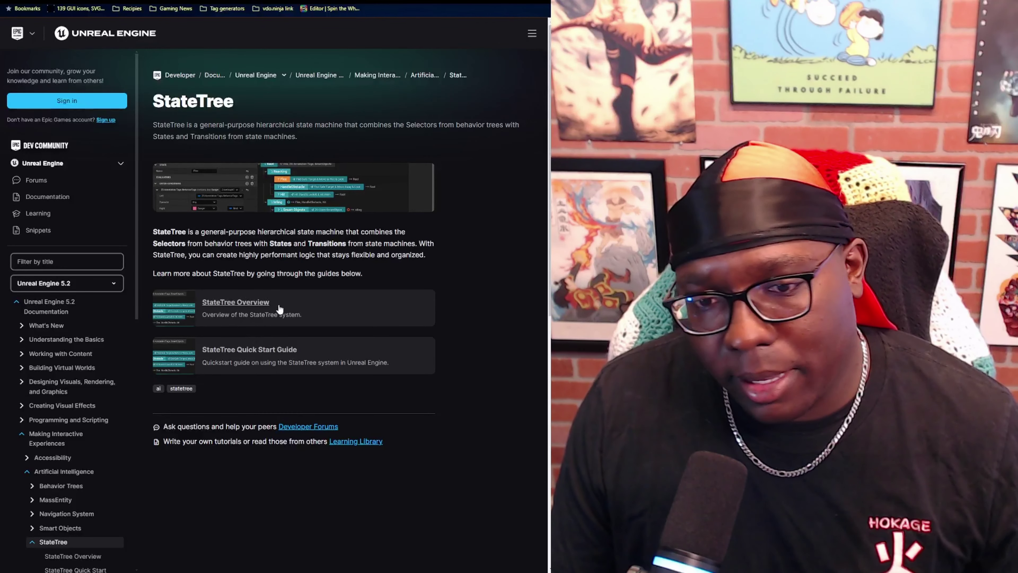
click(251, 306)
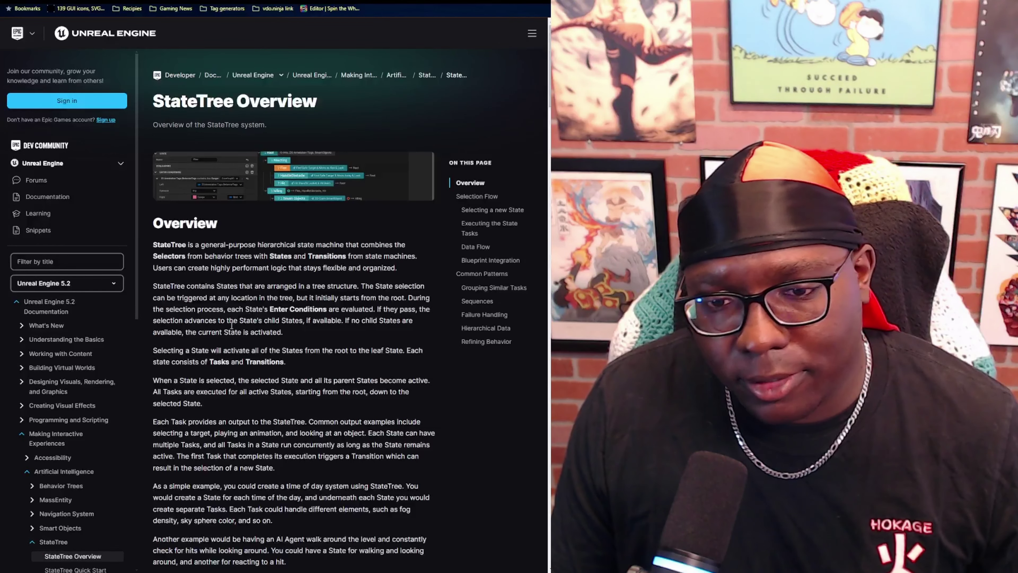
scroll(297, 330, down, 10)
scroll(297, 330, down, 5)
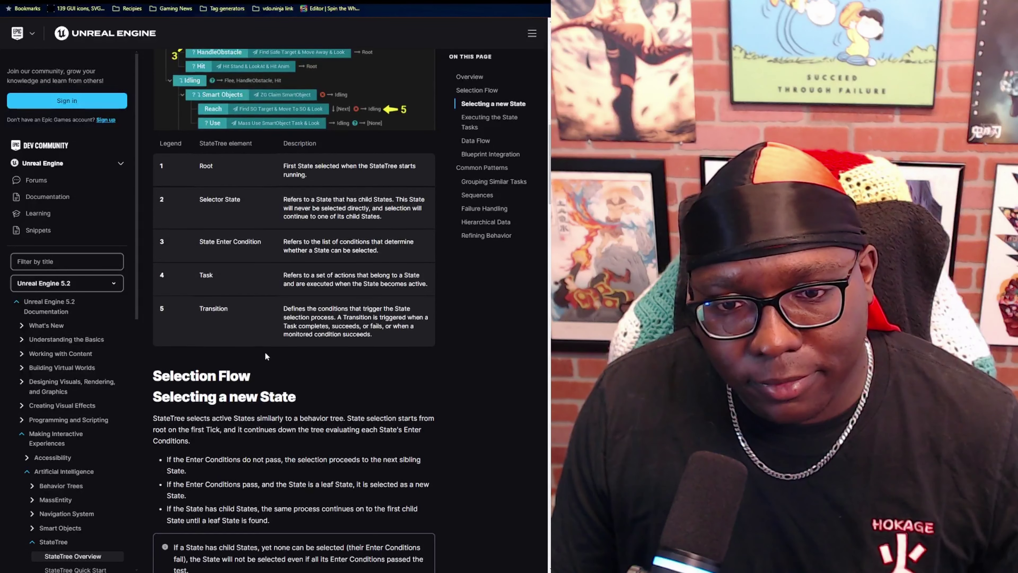
scroll(265, 353, down, 8)
scroll(265, 354, down, 10)
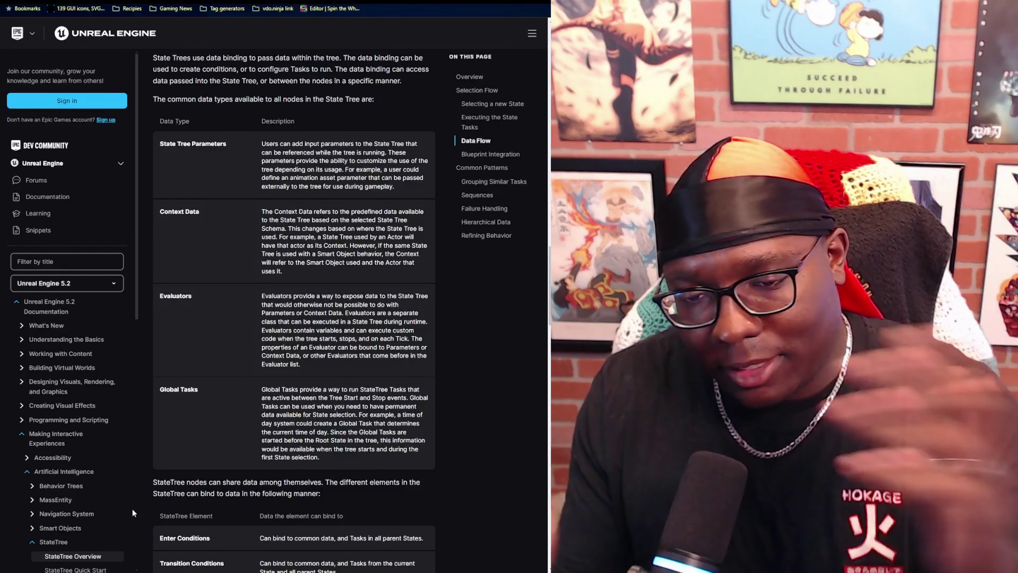
scroll(290, 444, up, 5)
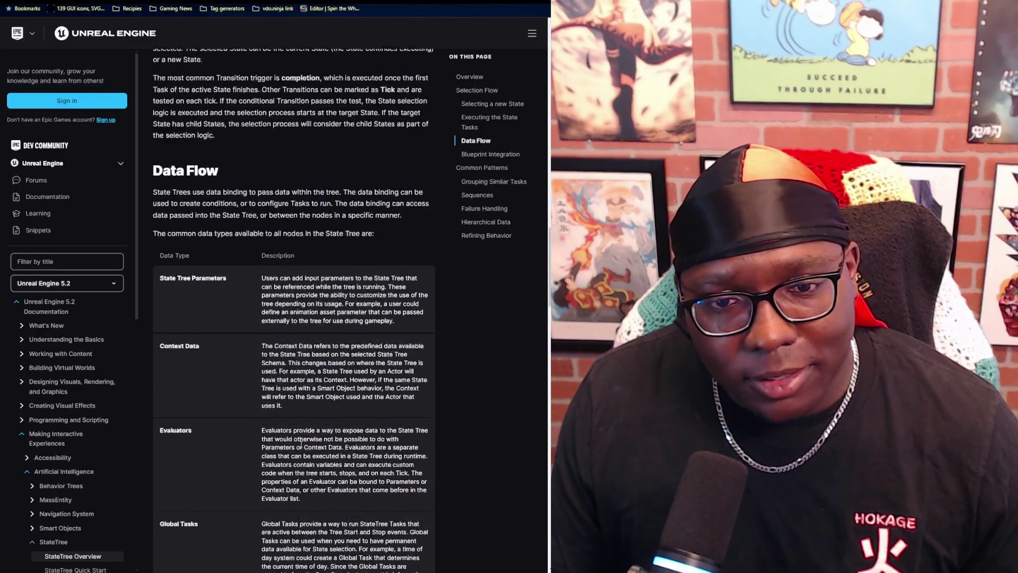
scroll(290, 445, up, 15)
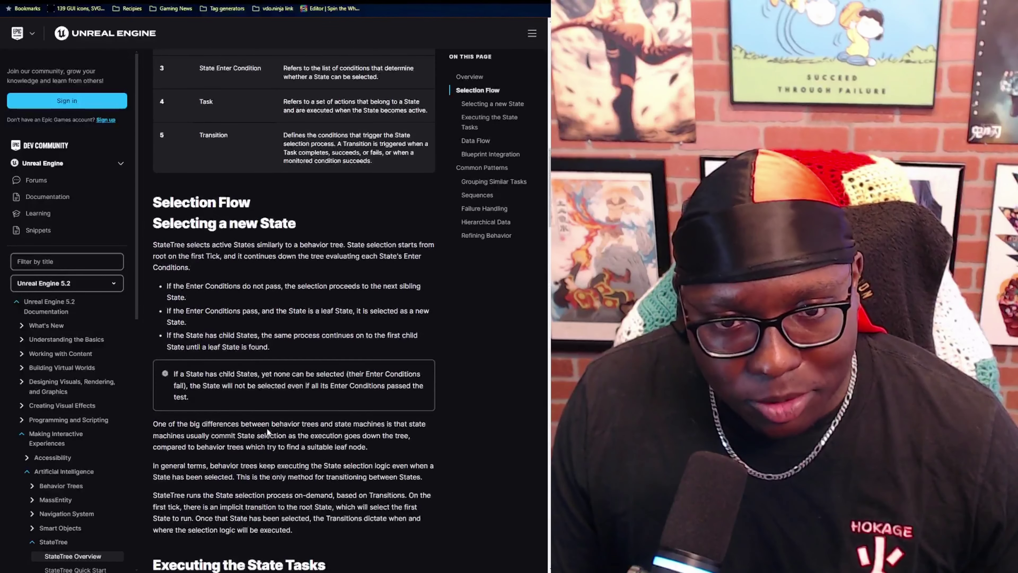
scroll(258, 431, up, 3)
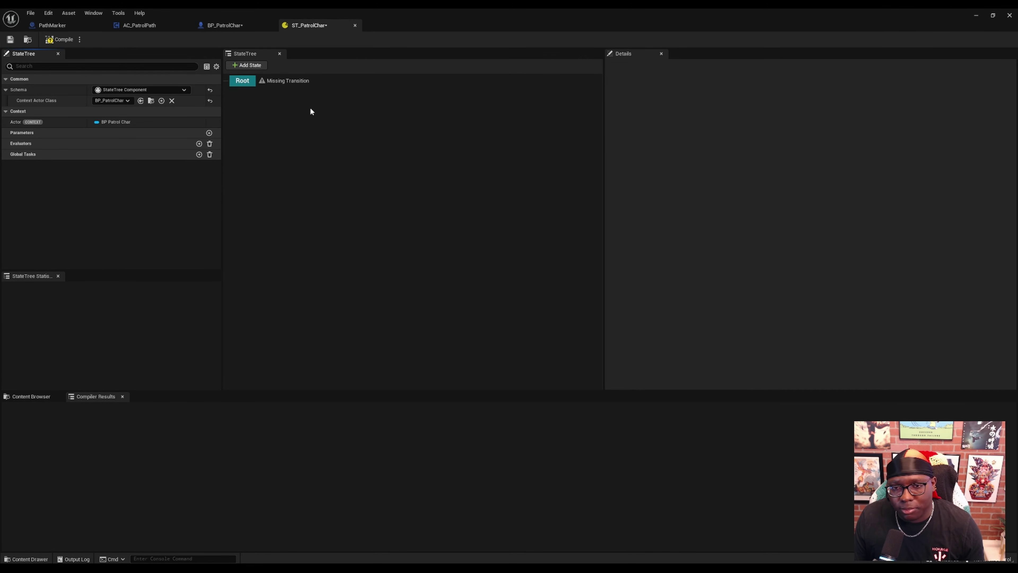
- Add a child state named Idle under the Root state of ST_PatrolChar
click(247, 82)
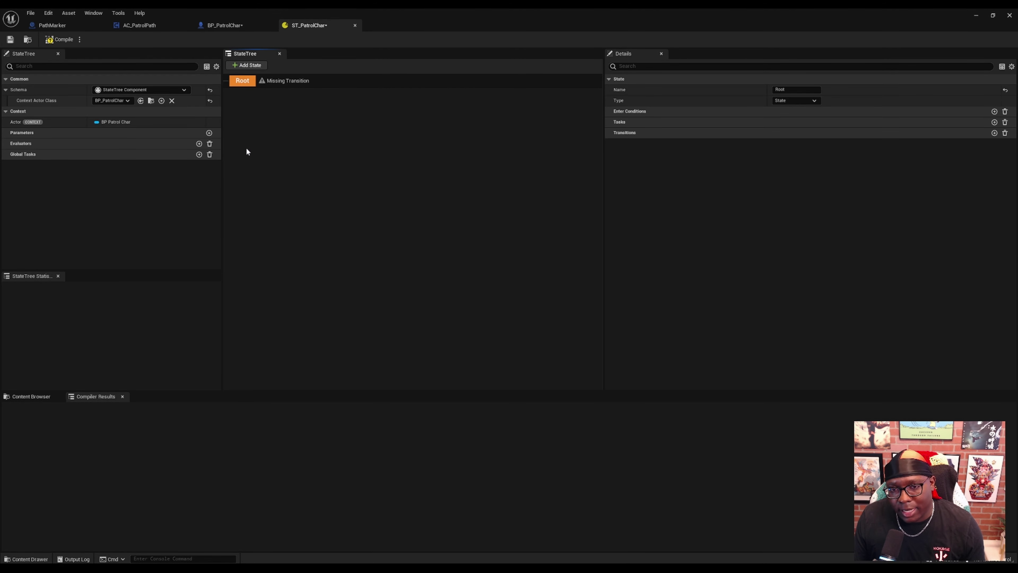
click(237, 66)
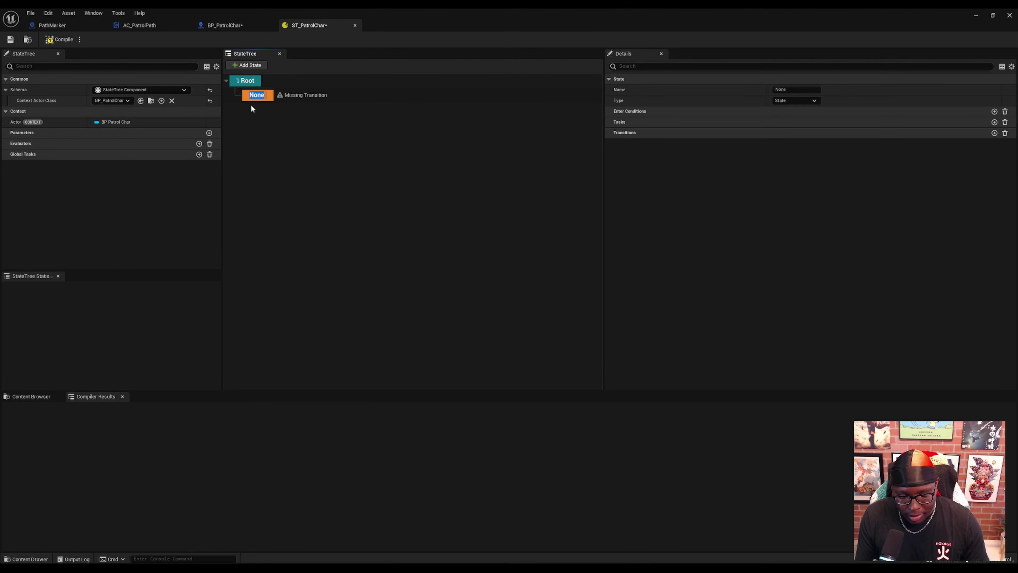
text(Idle)
click(257, 111)
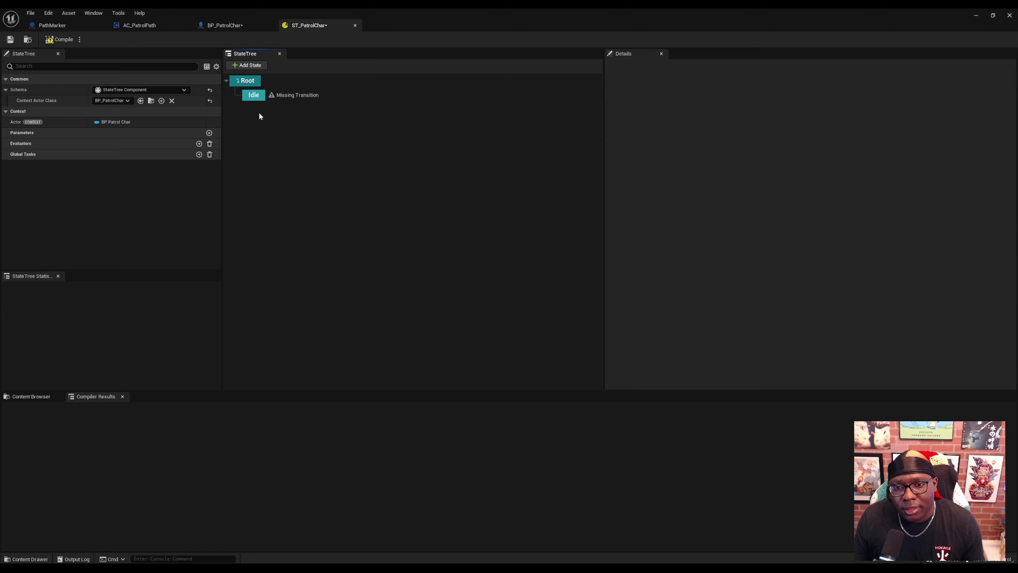
- Add a second state named MoveToLocation under Root, directly after Idle
click(255, 94)
click(243, 64)
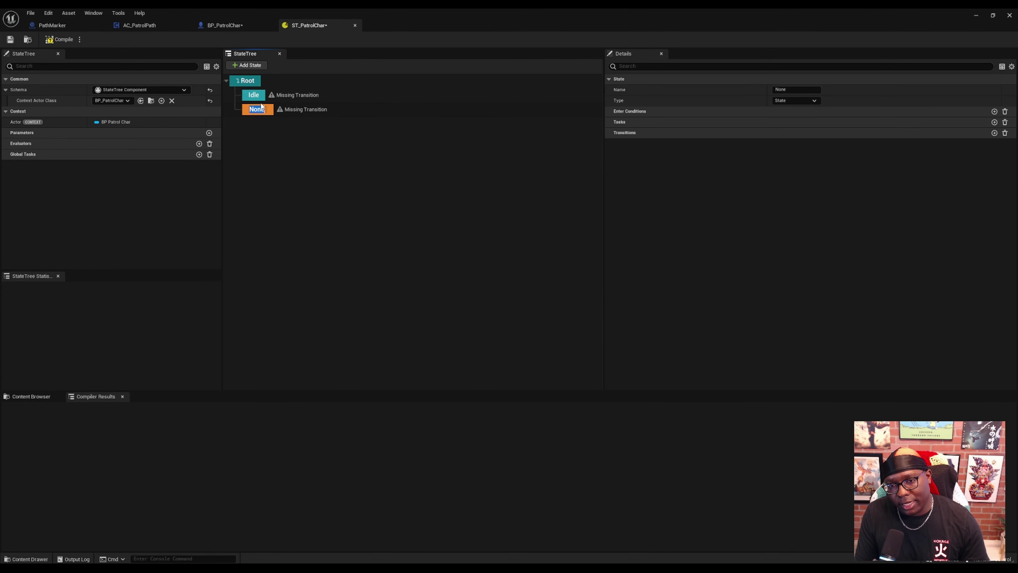
text(Move)
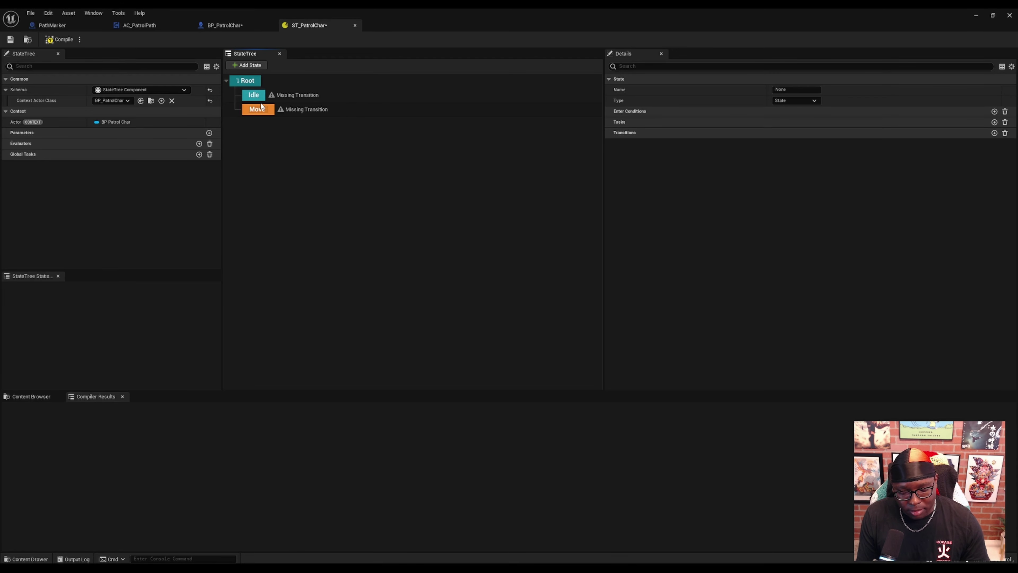
text(ToLocation)
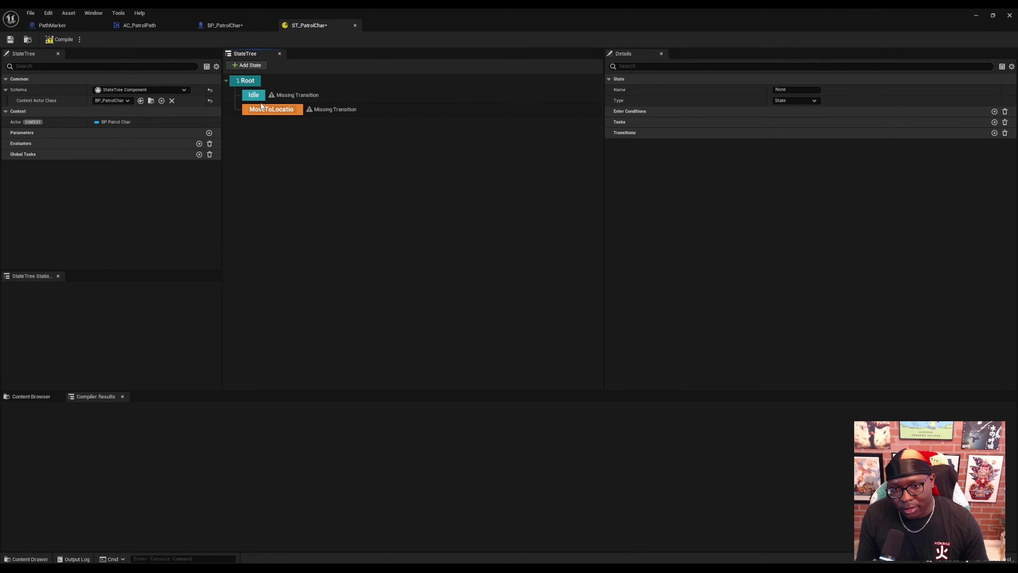
key(Return)
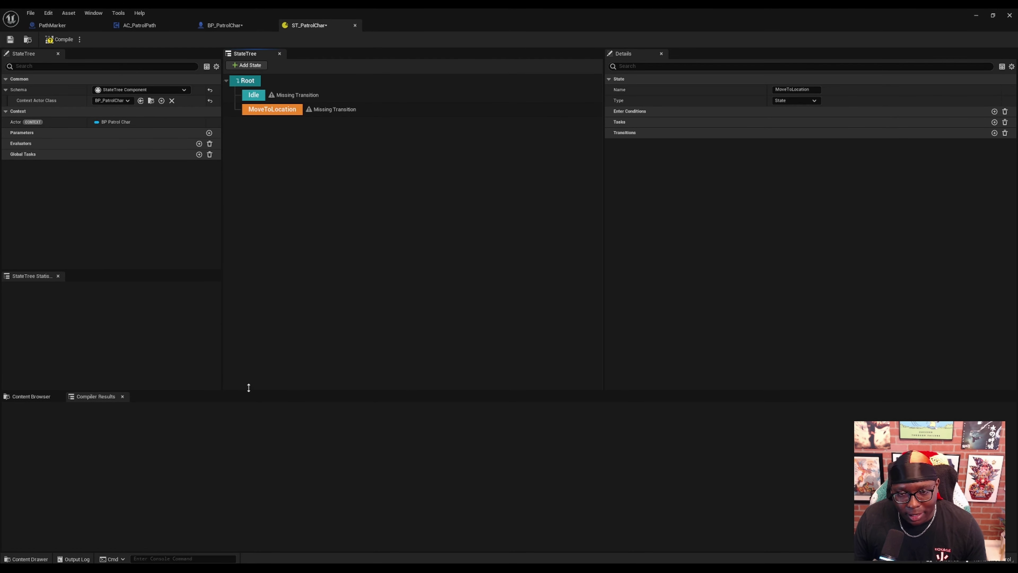
- Select the Idle state and examine the state types available for it
click(258, 96)
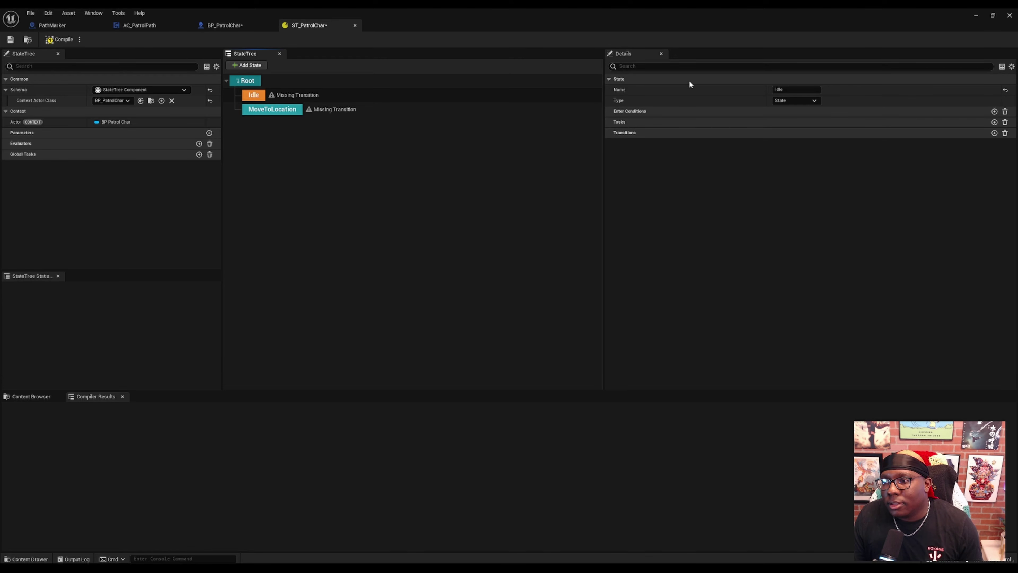
key(super+plus)
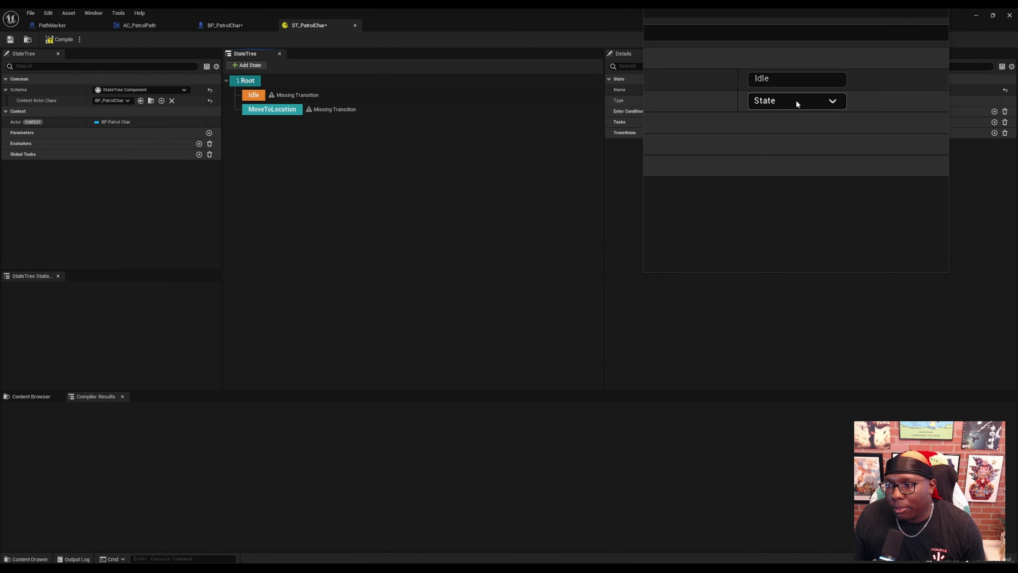
click(796, 100)
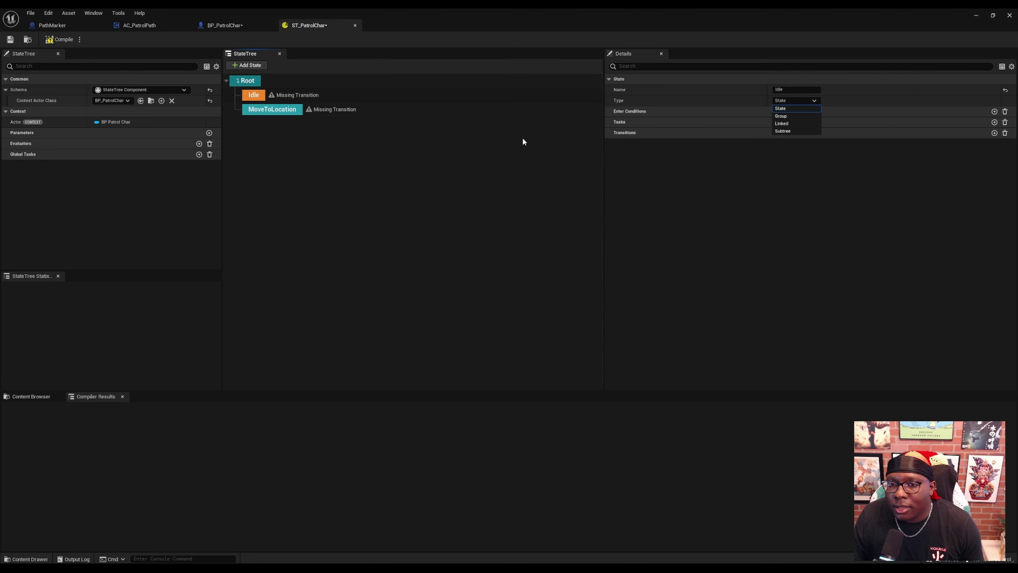
click(717, 106)
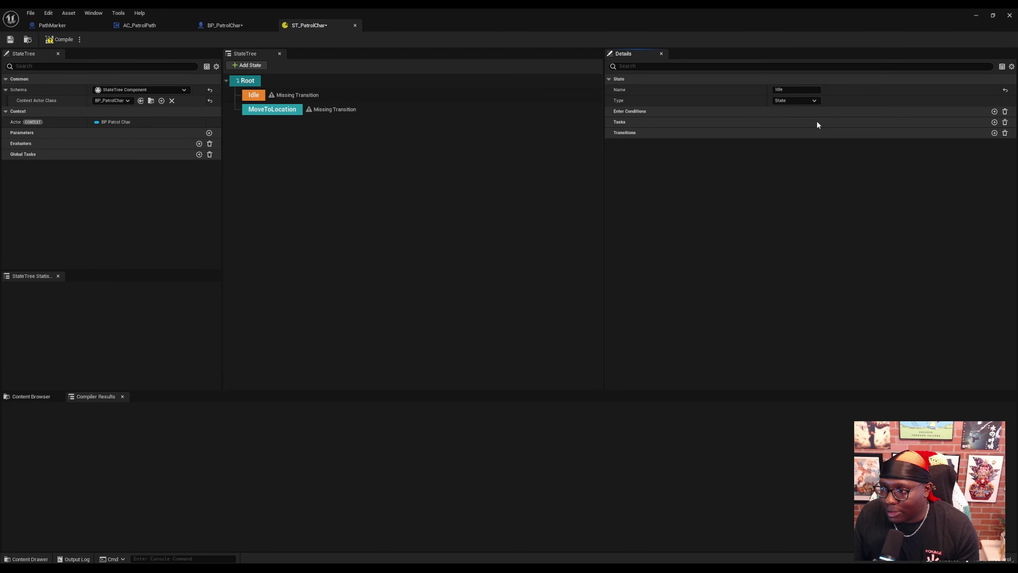
key(super+plus)
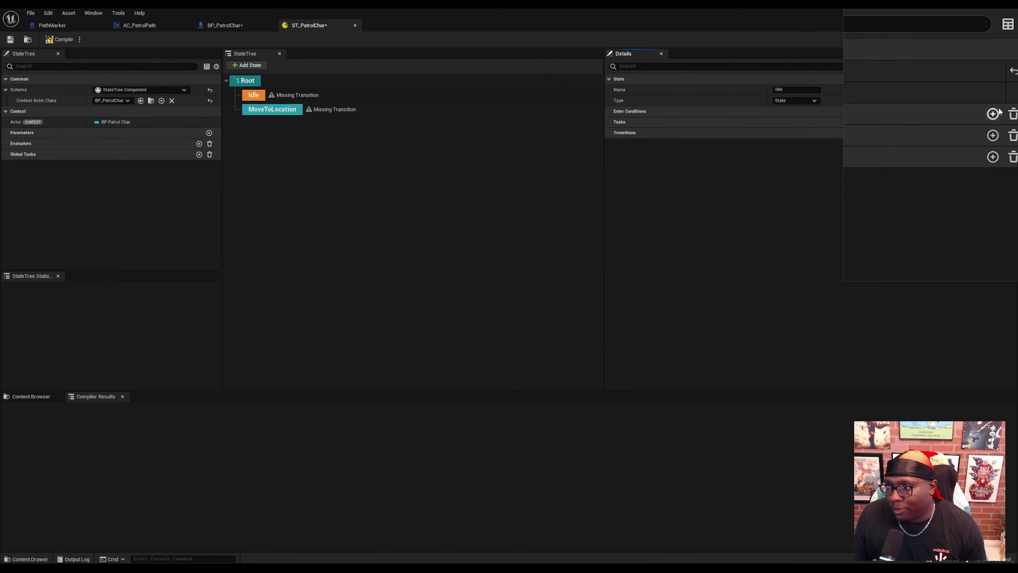
click(875, 128)
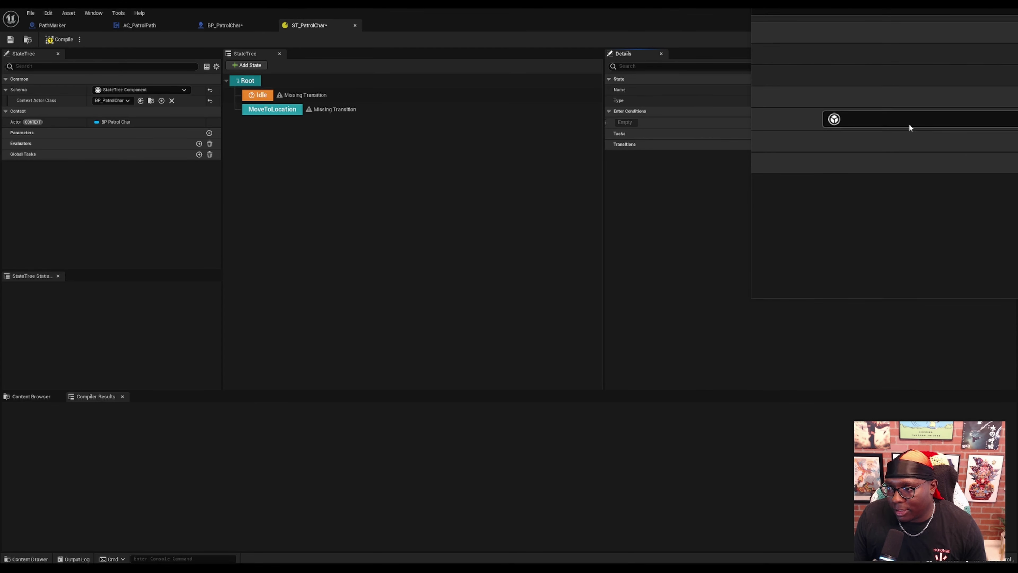
click(924, 121)
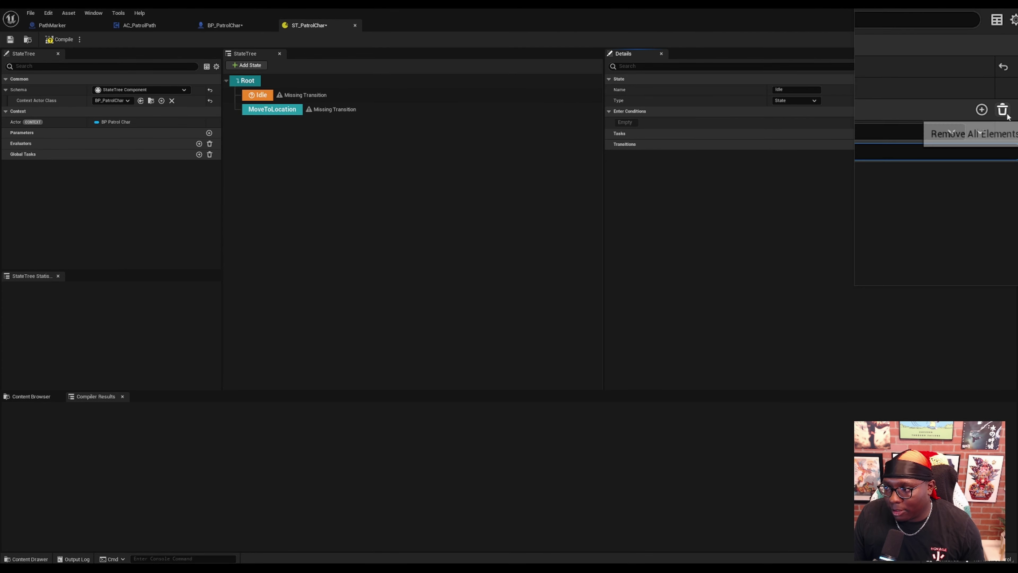
click(1005, 112)
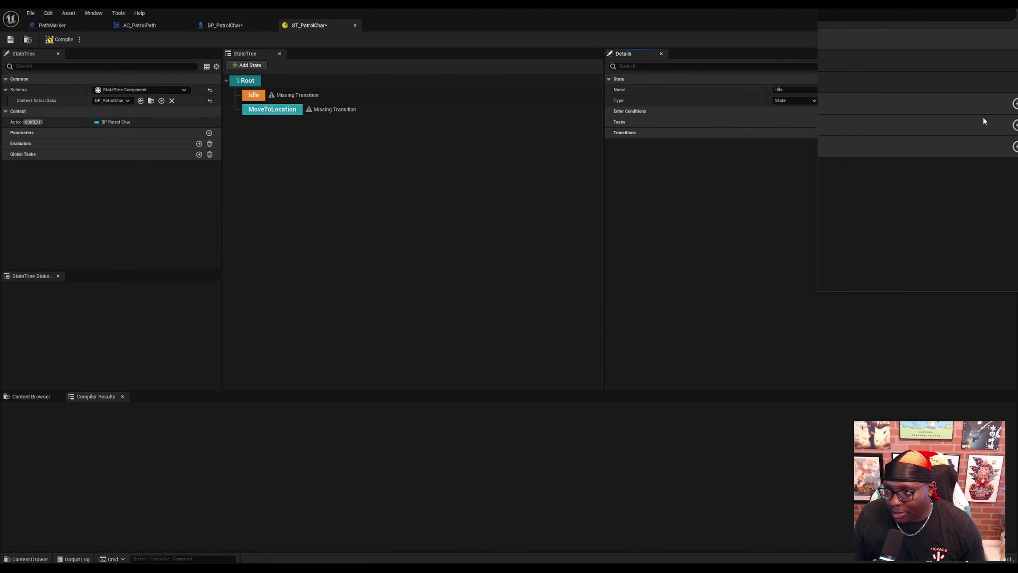
- Add a Delay Task to the Idle state and expand its duration settings
click(994, 122)
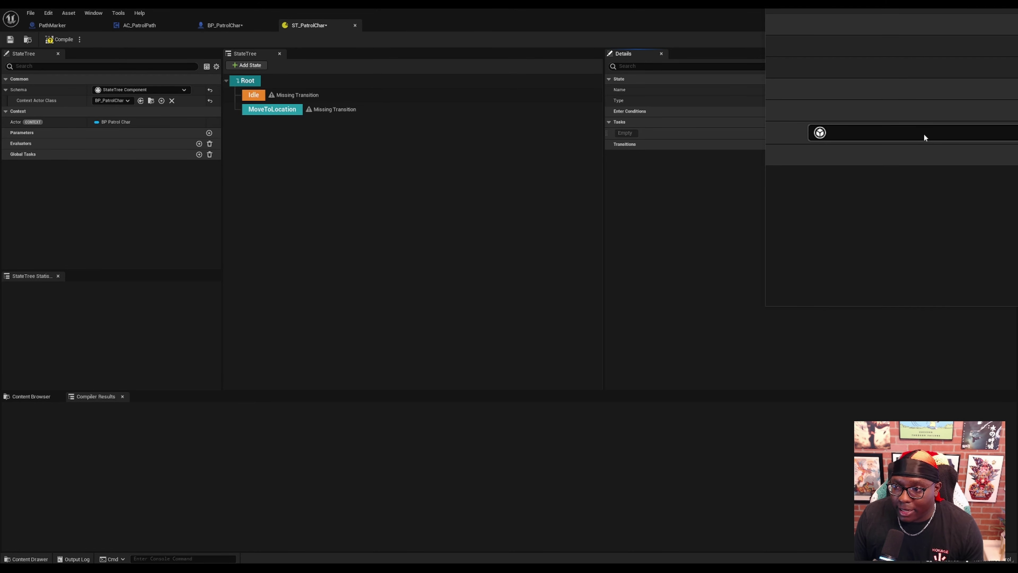
click(975, 134)
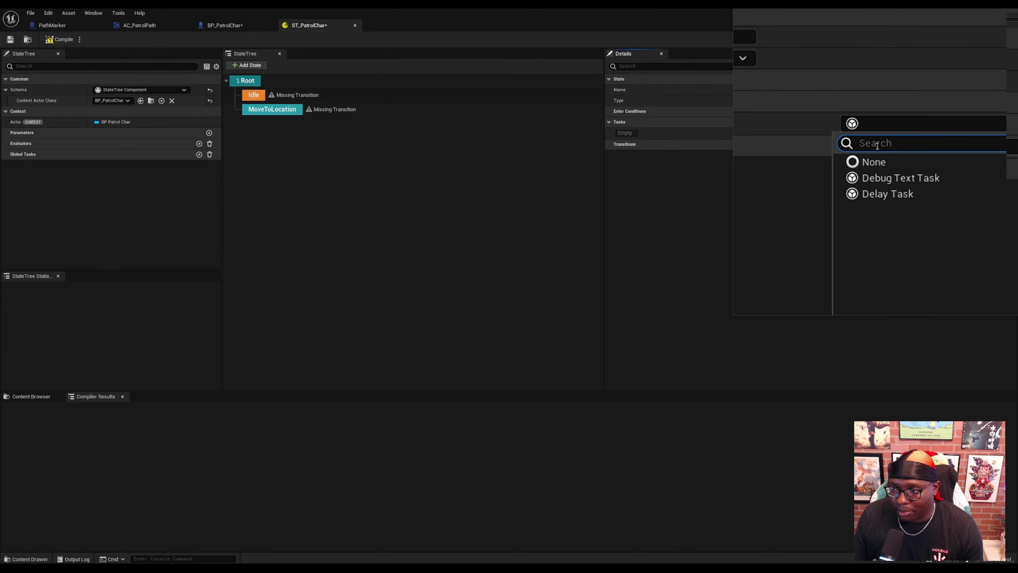
click(889, 169)
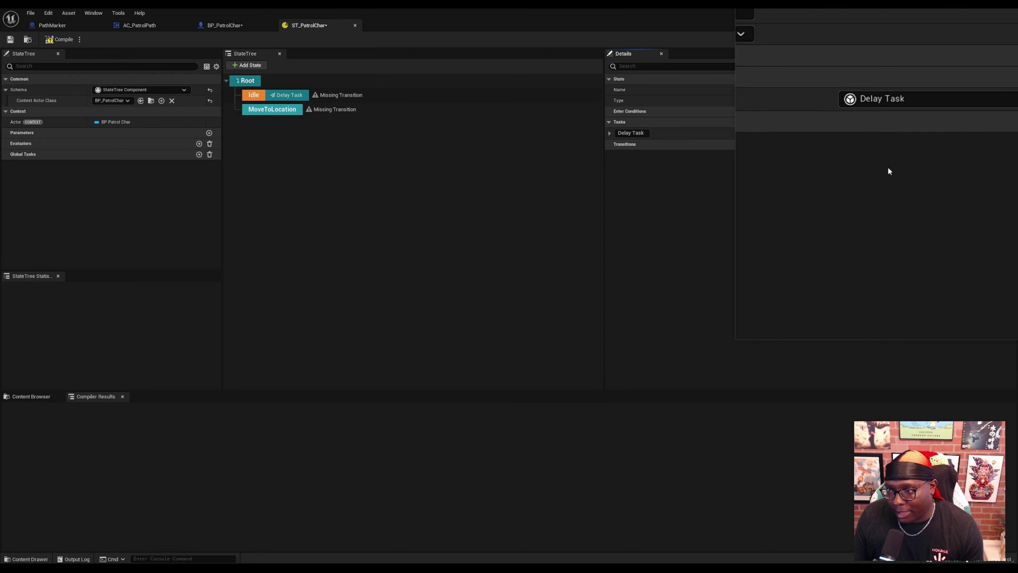
click(611, 132)
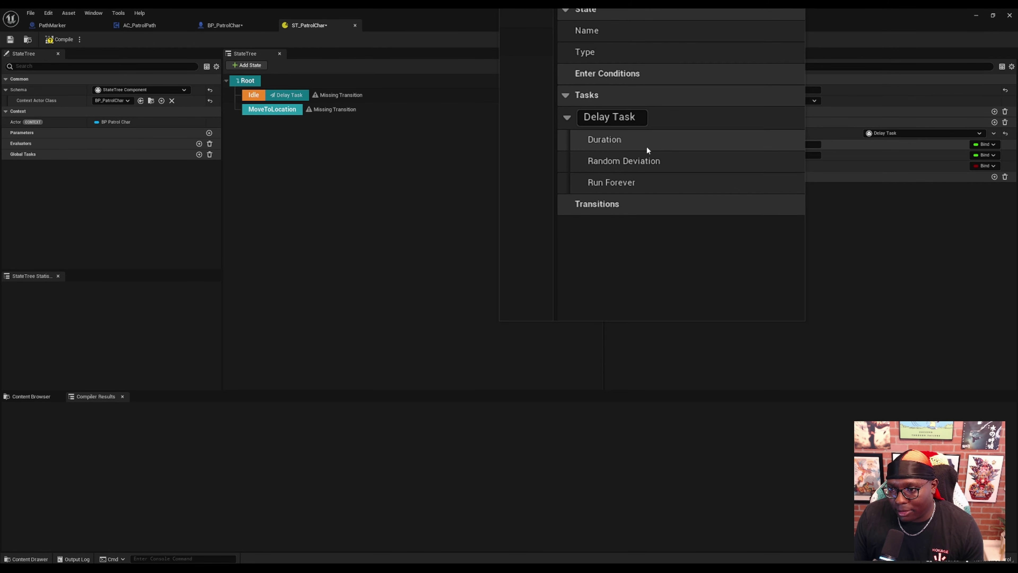
mouse_move(646, 157)
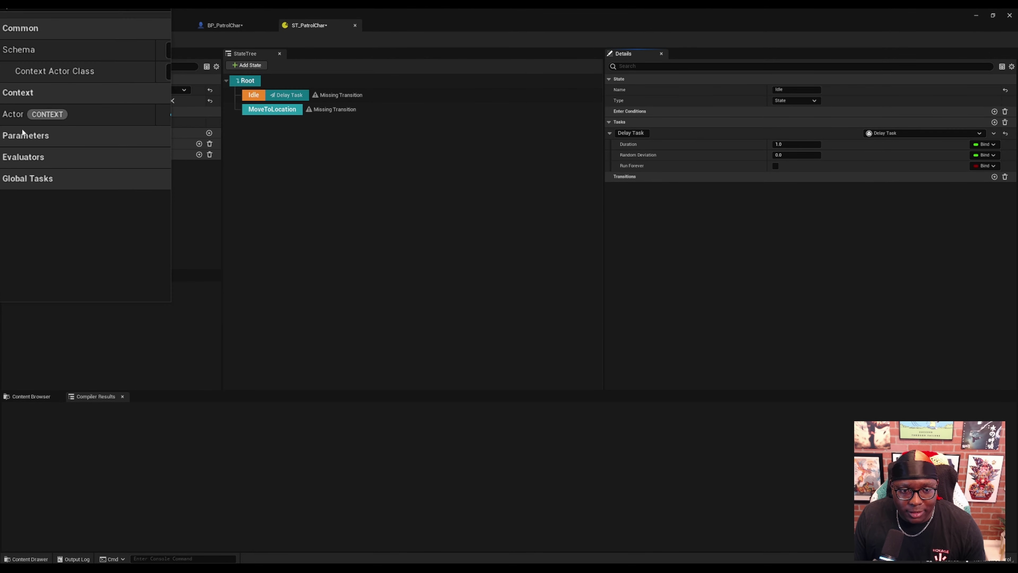
- Add a parameter named DefaultDelay to the state tree
click(209, 132)
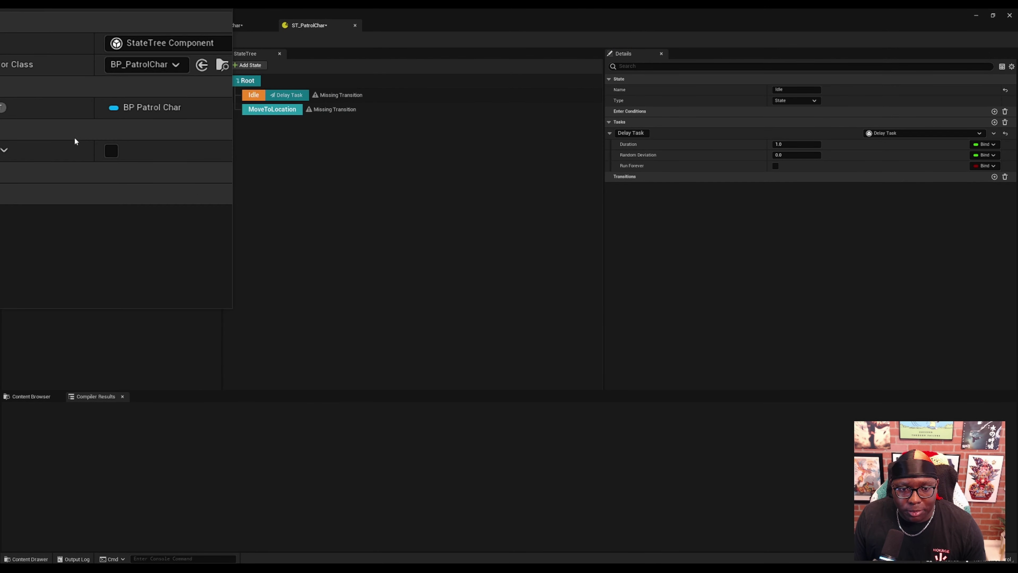
click(26, 143)
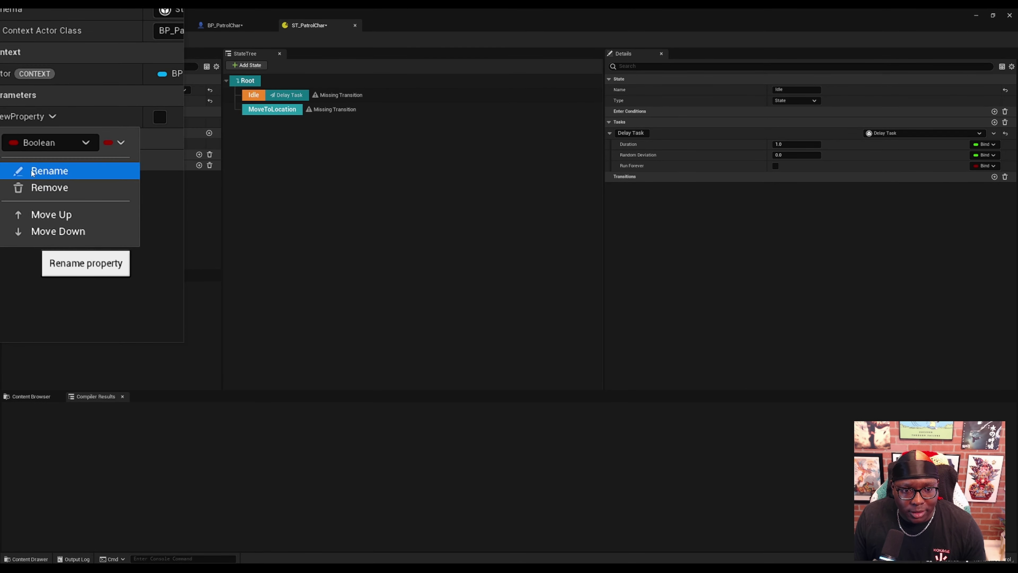
click(44, 166)
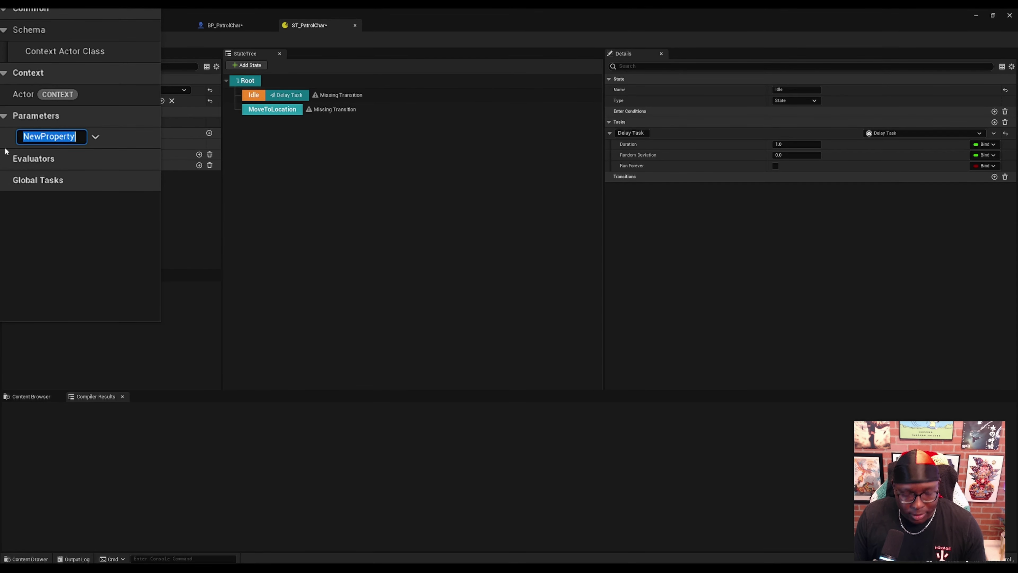
text(Default)
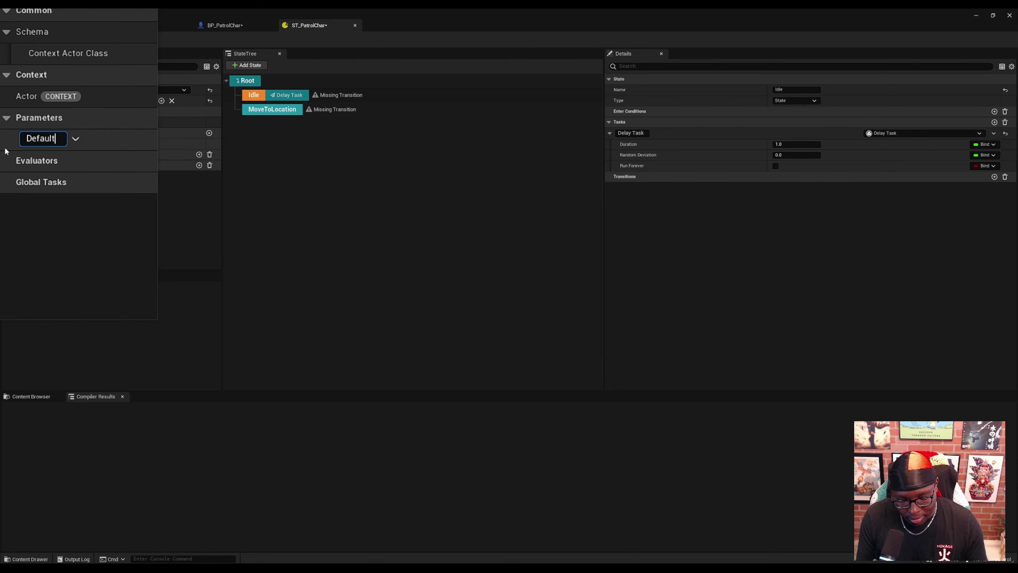
text(Delay)
key(Return)
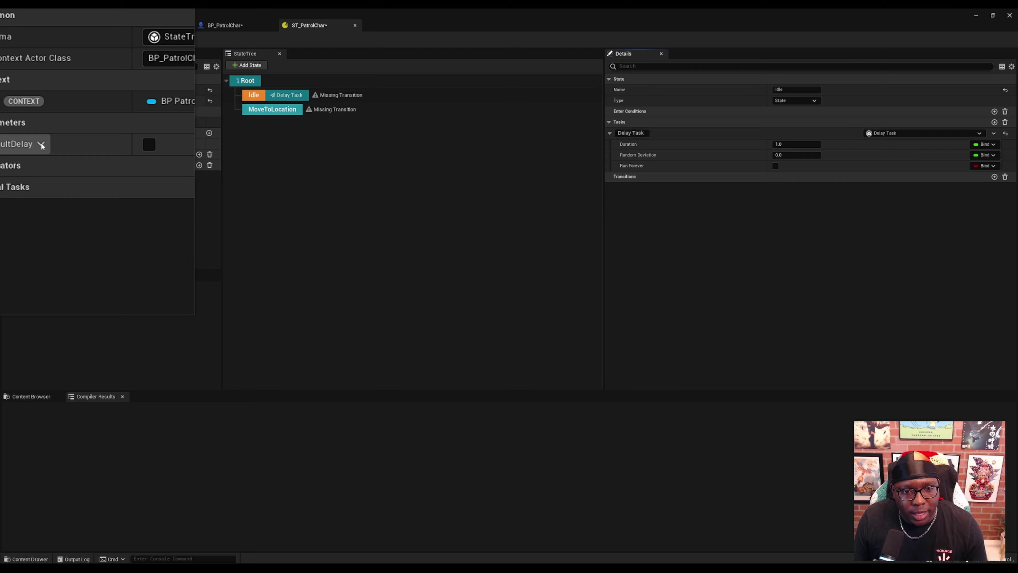
- Change the DefaultDelay parameter's type to Float and set its value to 1.0
click(42, 146)
click(46, 156)
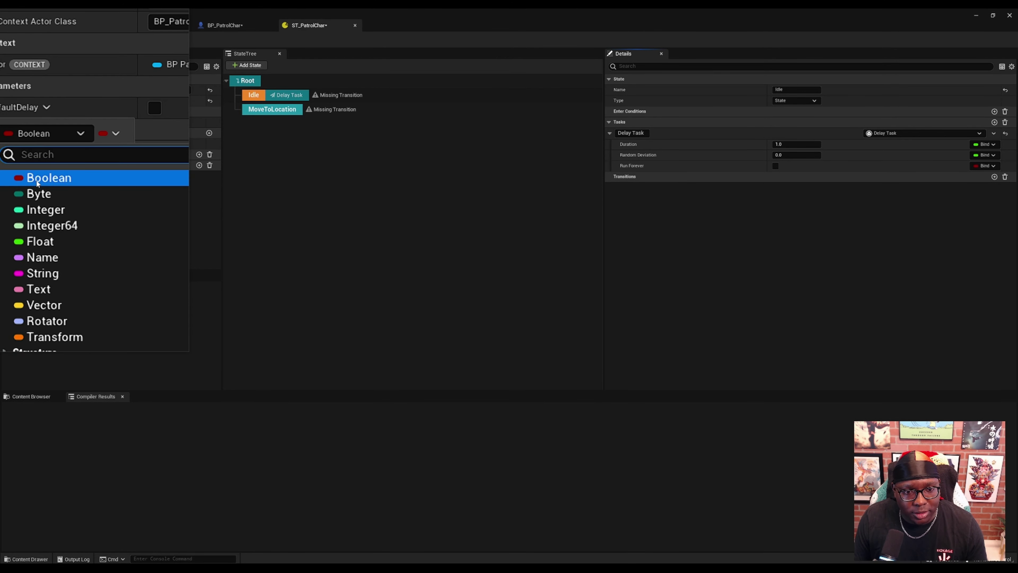
click(38, 214)
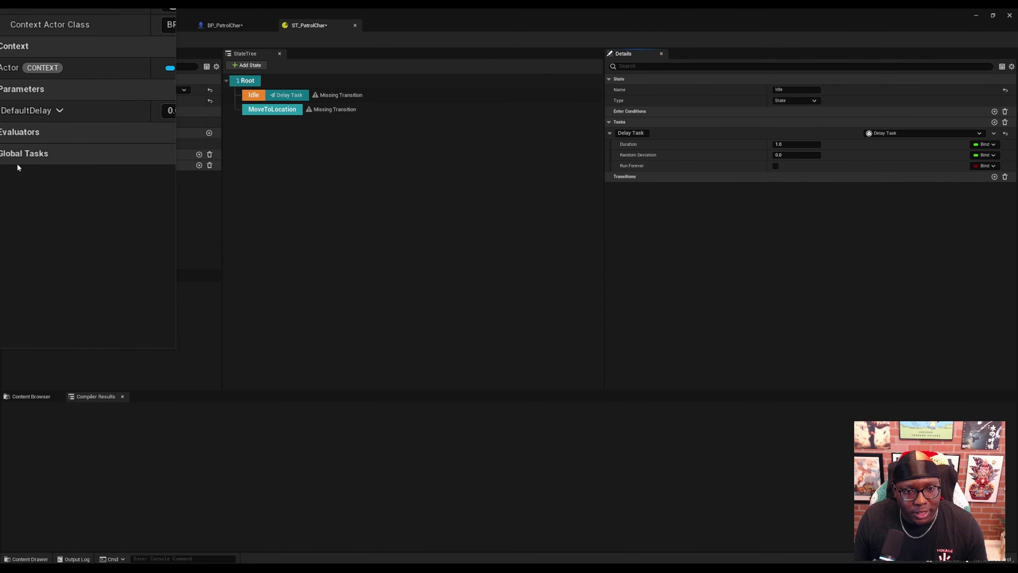
click(97, 144)
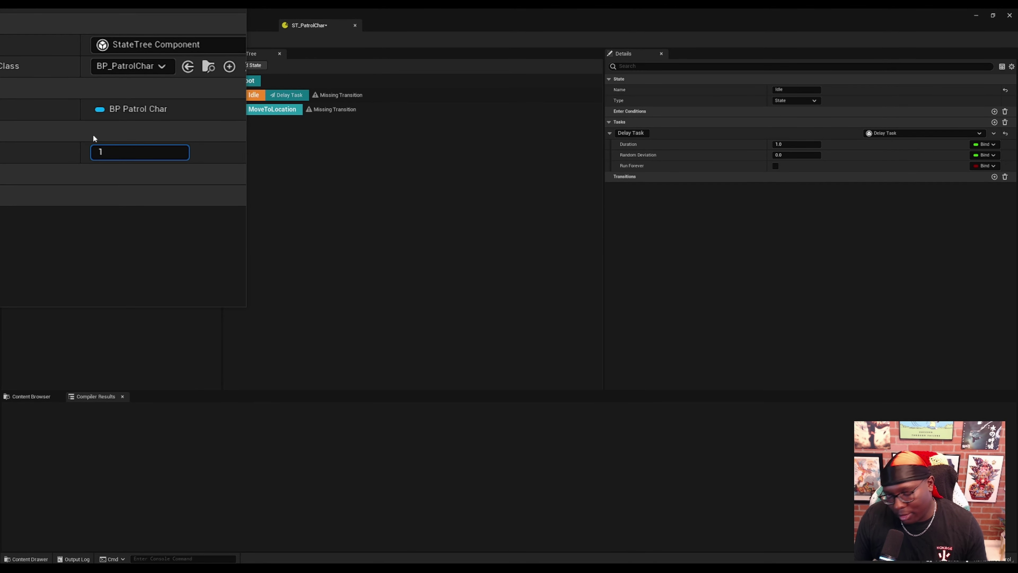
key(Return)
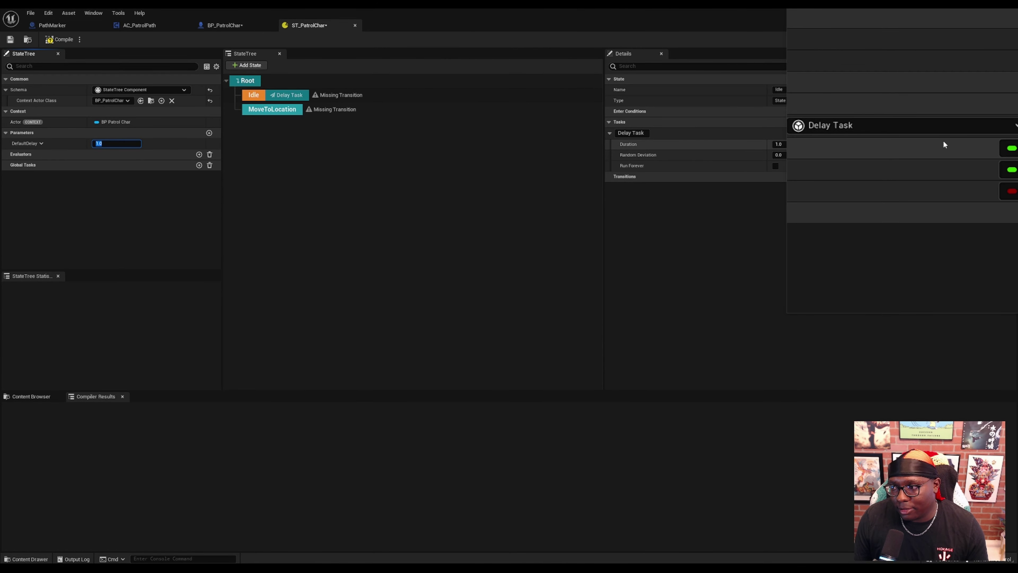
- Bind the Delay Task's Duration to the Default Delay parameter
click(984, 145)
mouse_move(1007, 185)
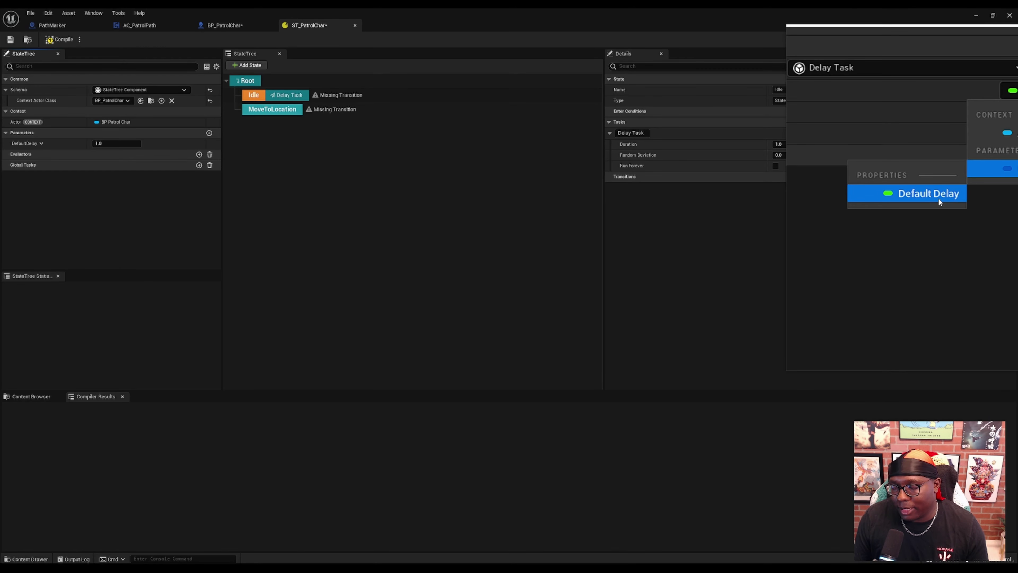
click(939, 198)
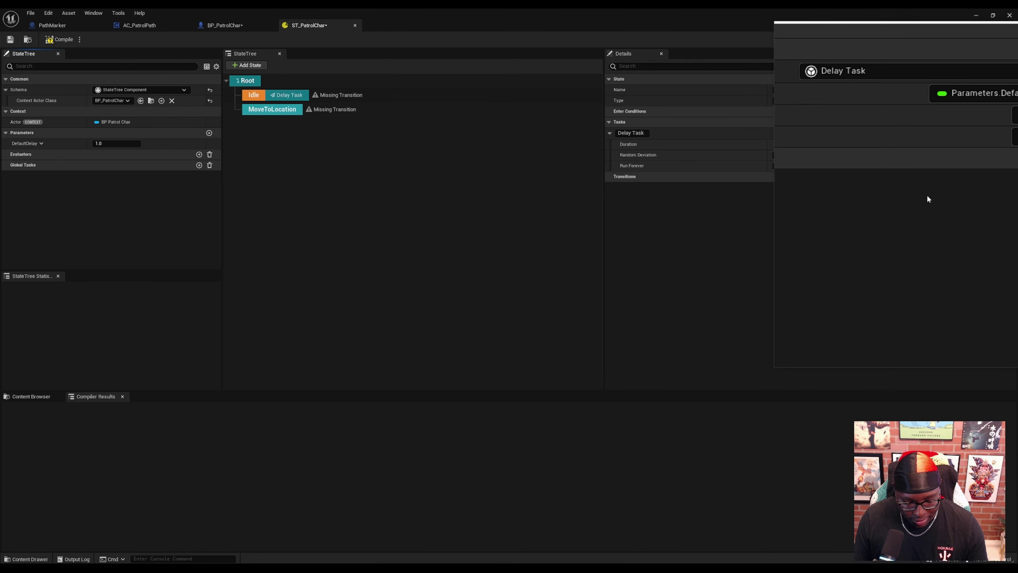
key(super+Escape)
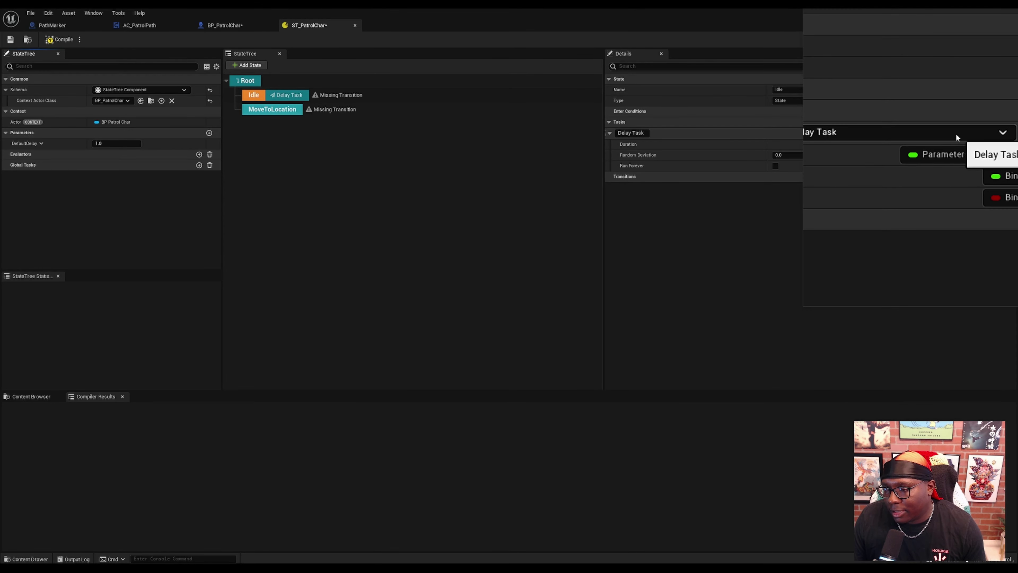
- Replace Idle's Delay Task with a Debug Text Task and set its text to "I'm waiting"
click(956, 133)
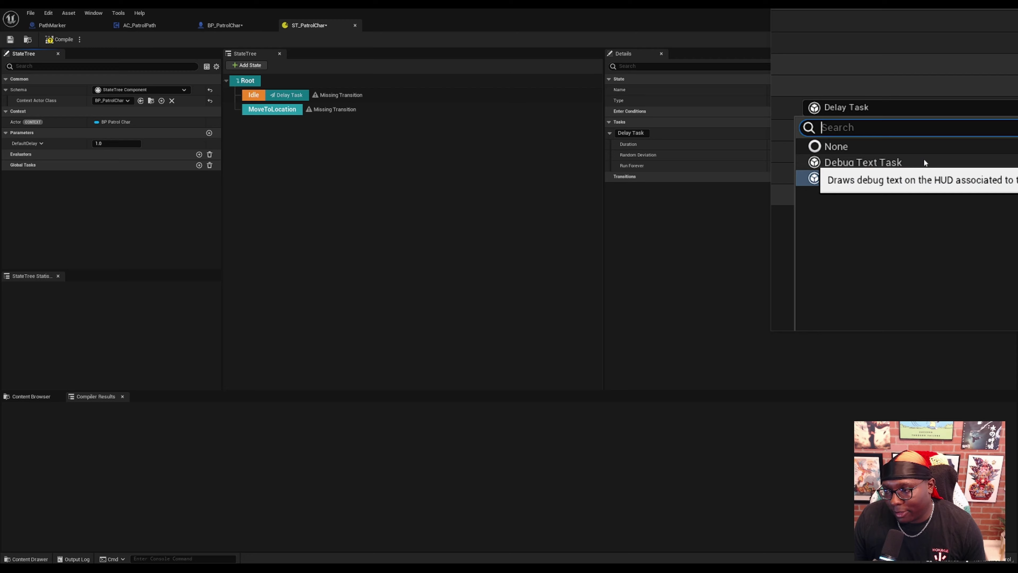
click(916, 162)
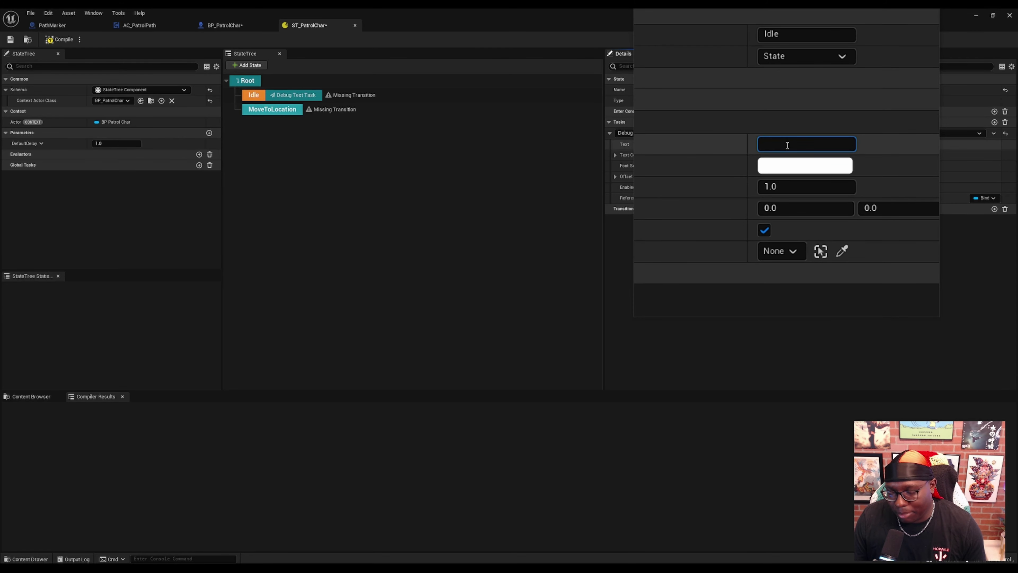
click(787, 145)
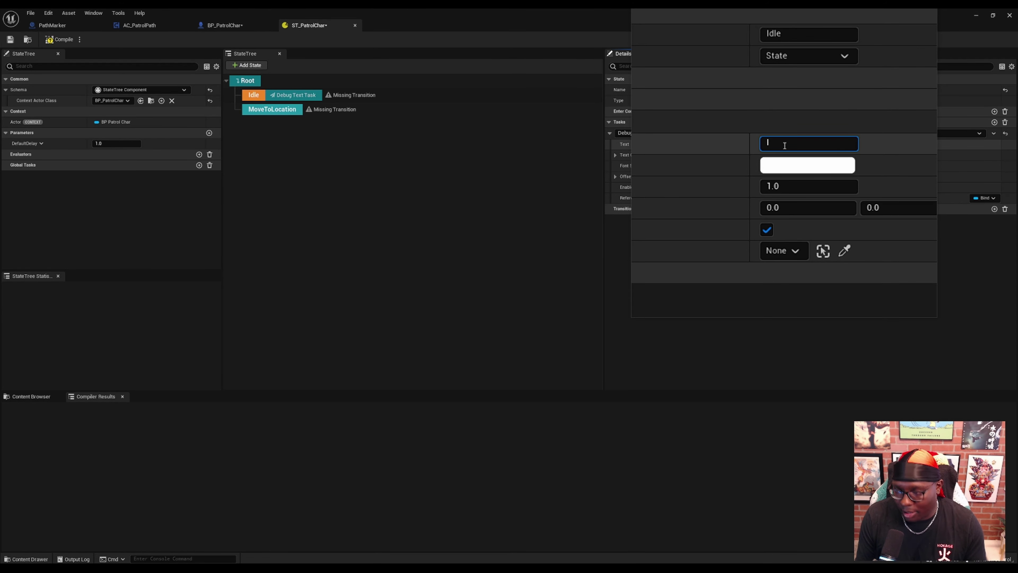
text(I'm w)
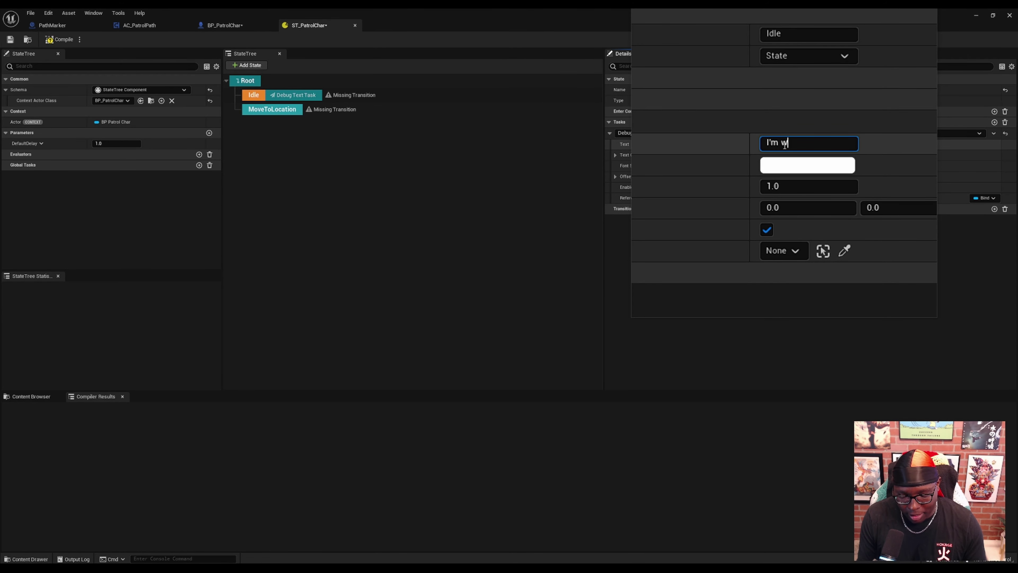
text(aiting)
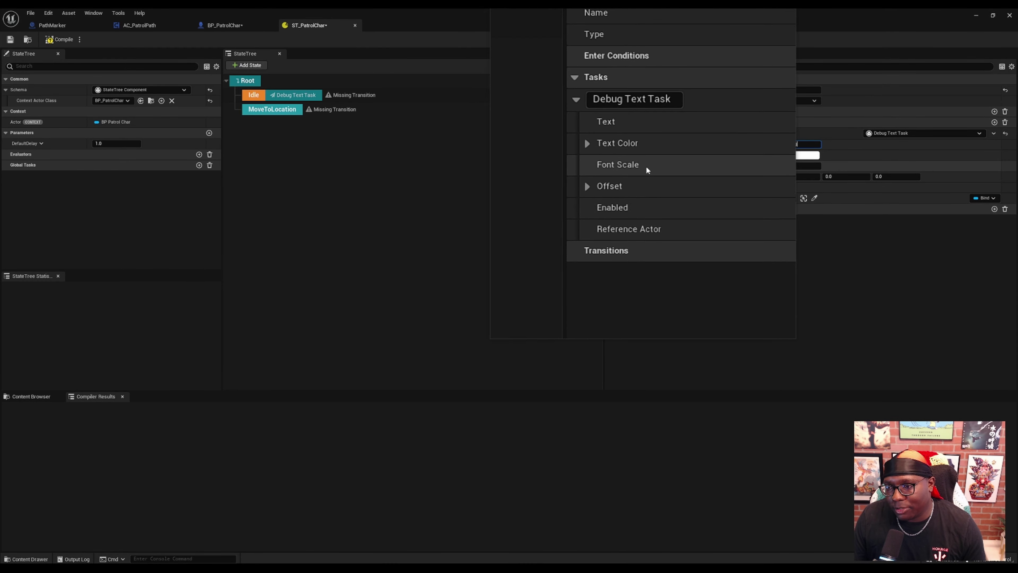
- Set the Debug Text Task's text color to red
click(805, 144)
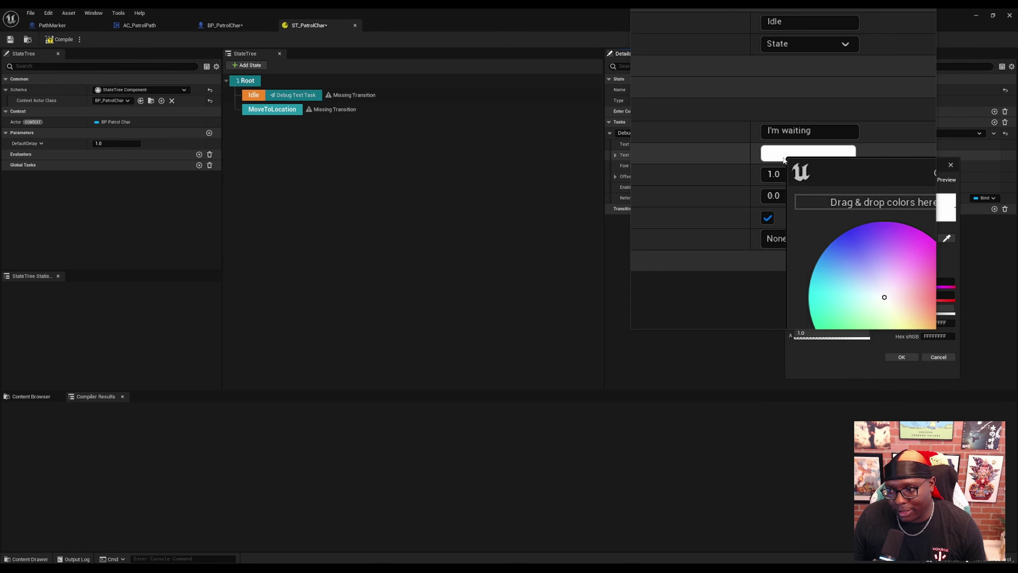
drag(862, 221, 876, 229)
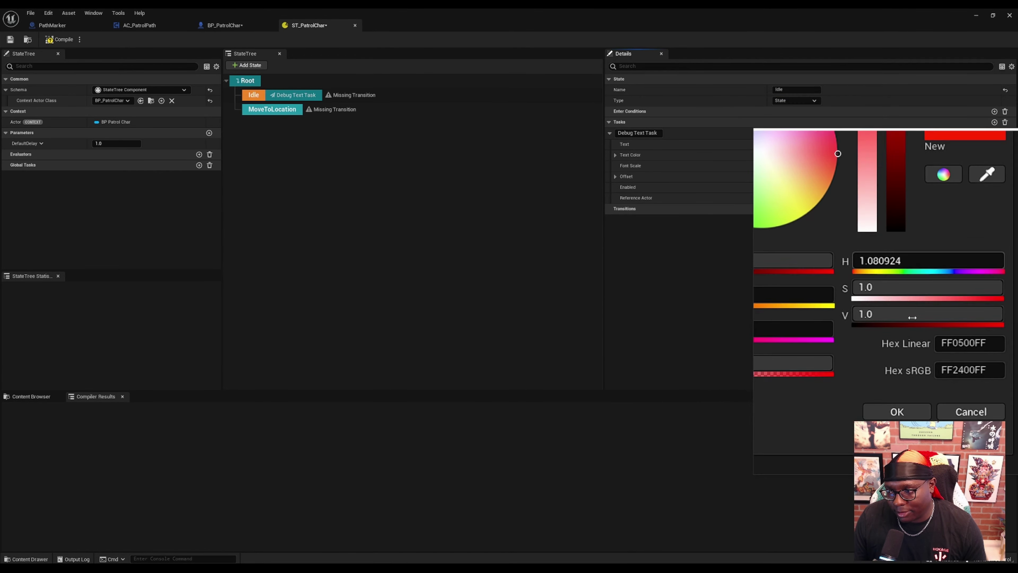
click(914, 359)
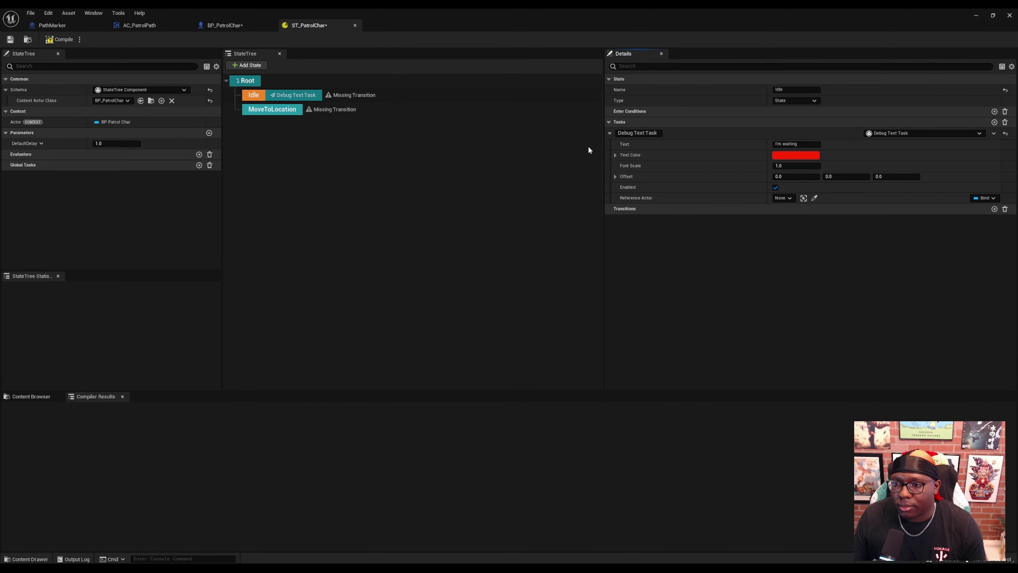
click(609, 133)
click(610, 133)
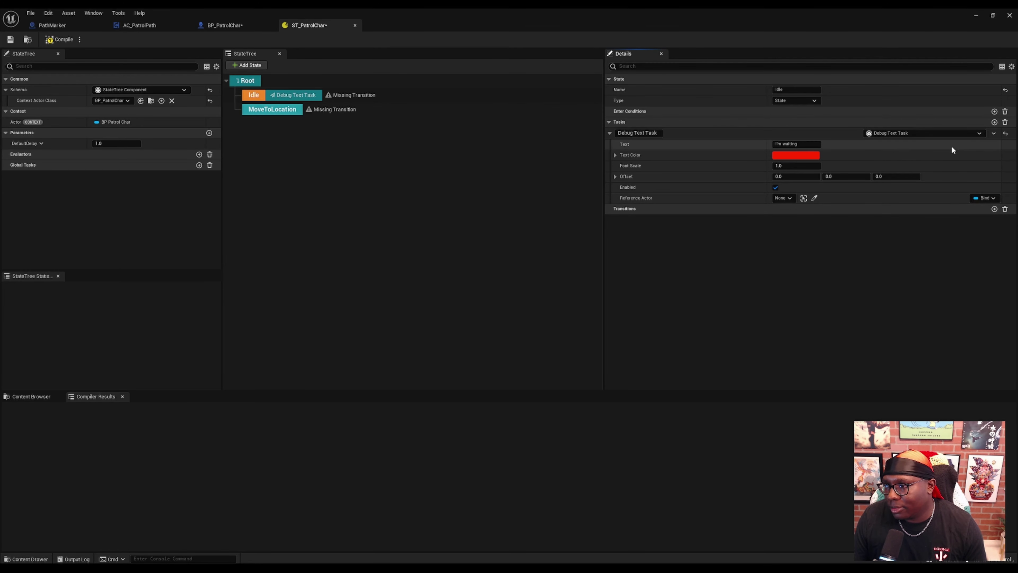
- Add a Delay Task as Idle's second task and bind its Duration to the Default Delay parameter
click(994, 122)
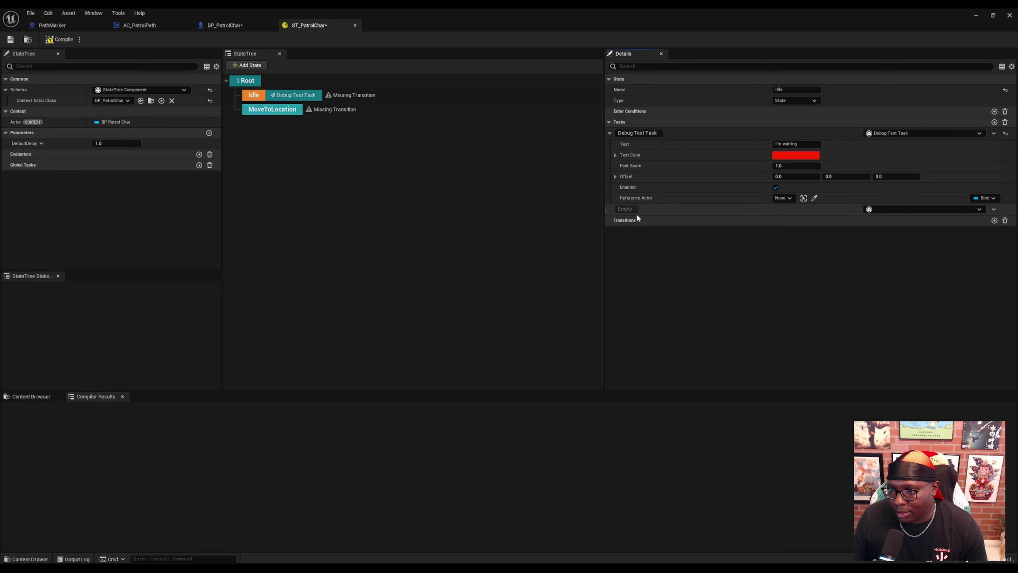
click(947, 209)
click(894, 244)
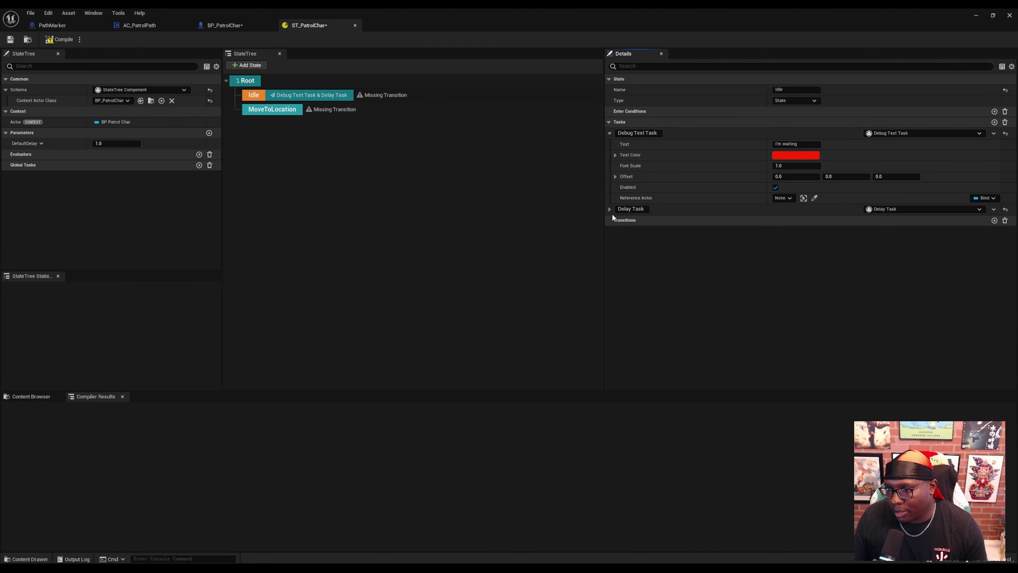
click(610, 209)
click(972, 221)
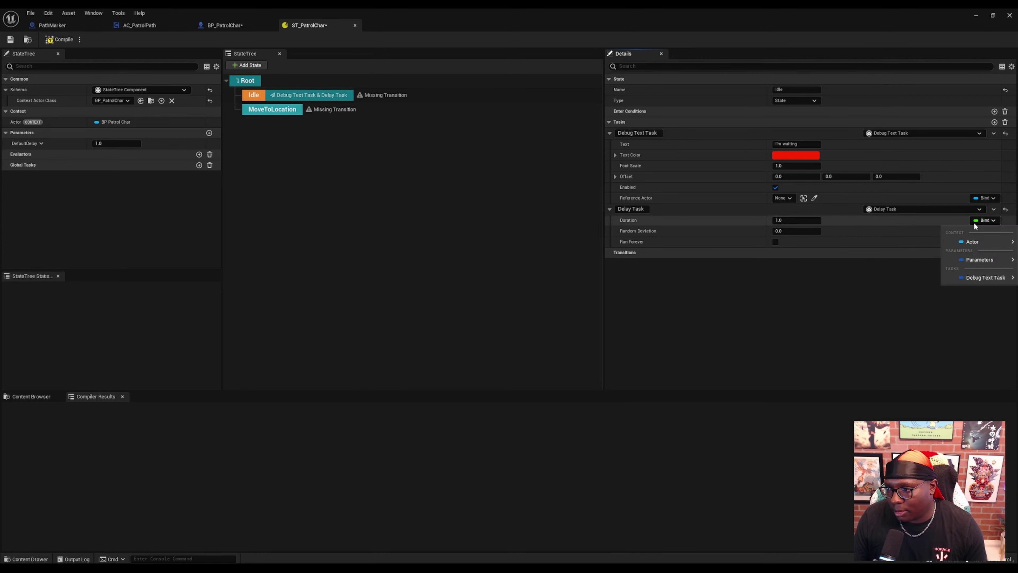
mouse_move(977, 262)
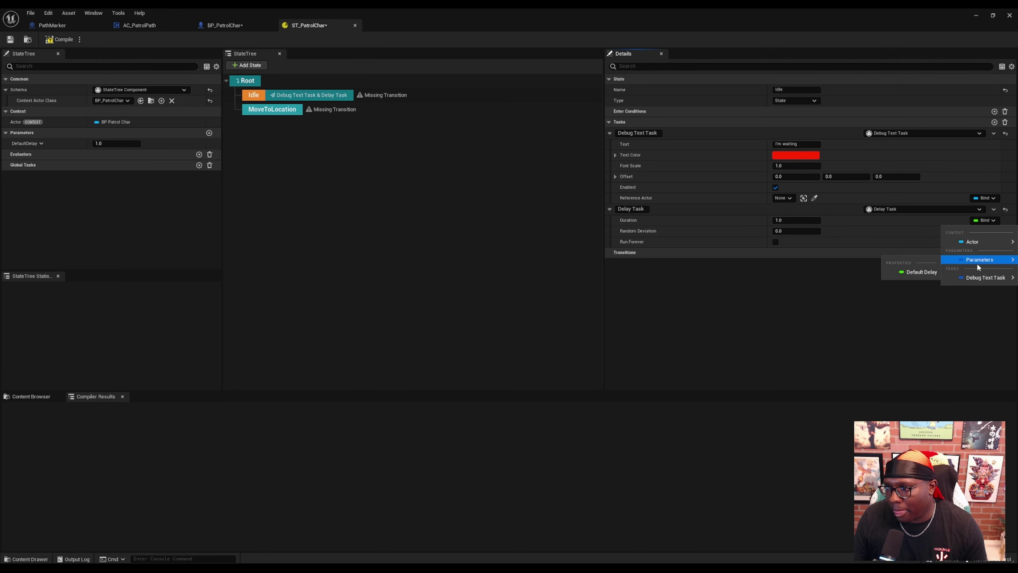
click(914, 272)
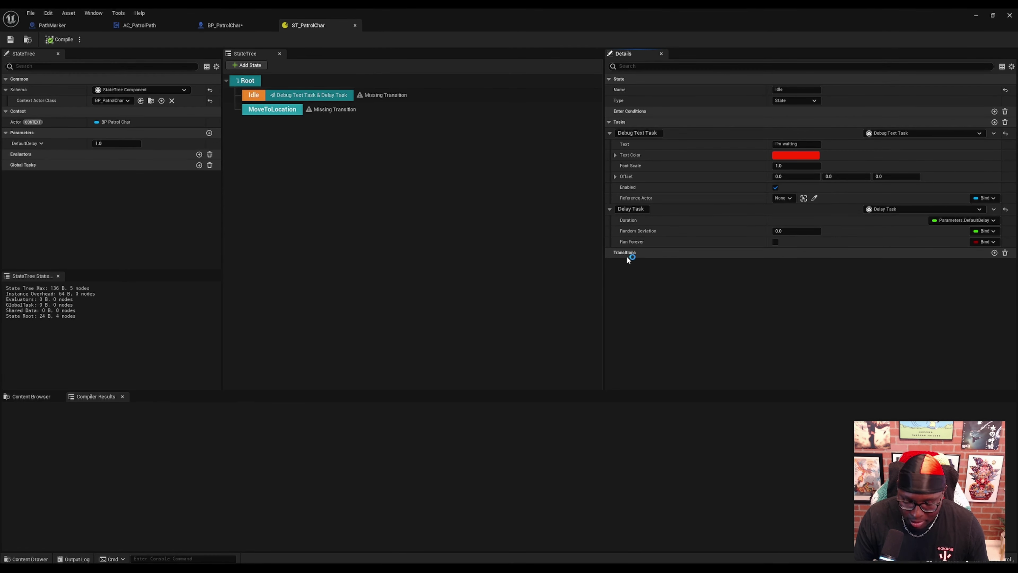
- Add a transition to the Idle state that triggers On State Completed and goes to MoveToLocation
key(super+plus)
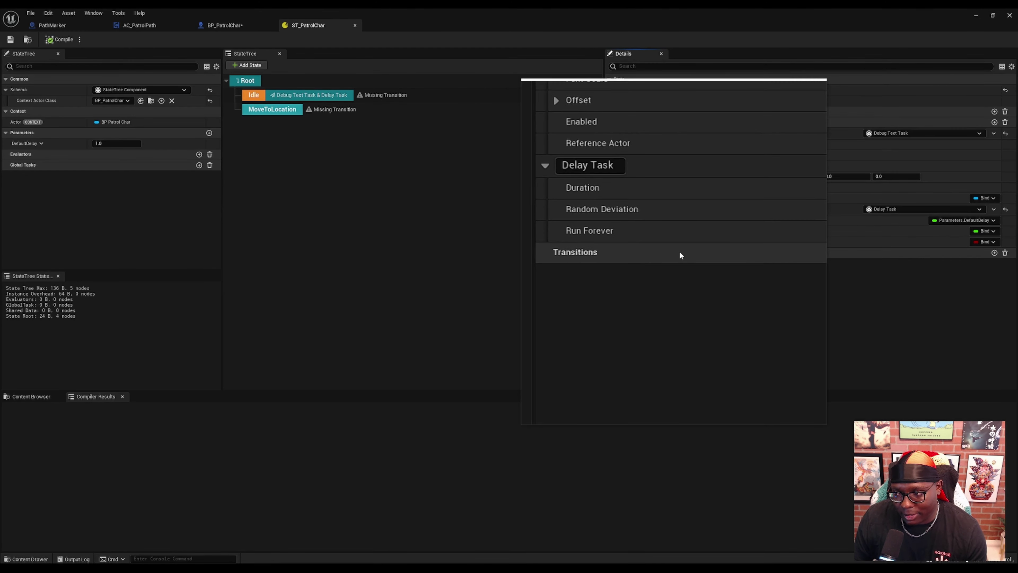
click(994, 252)
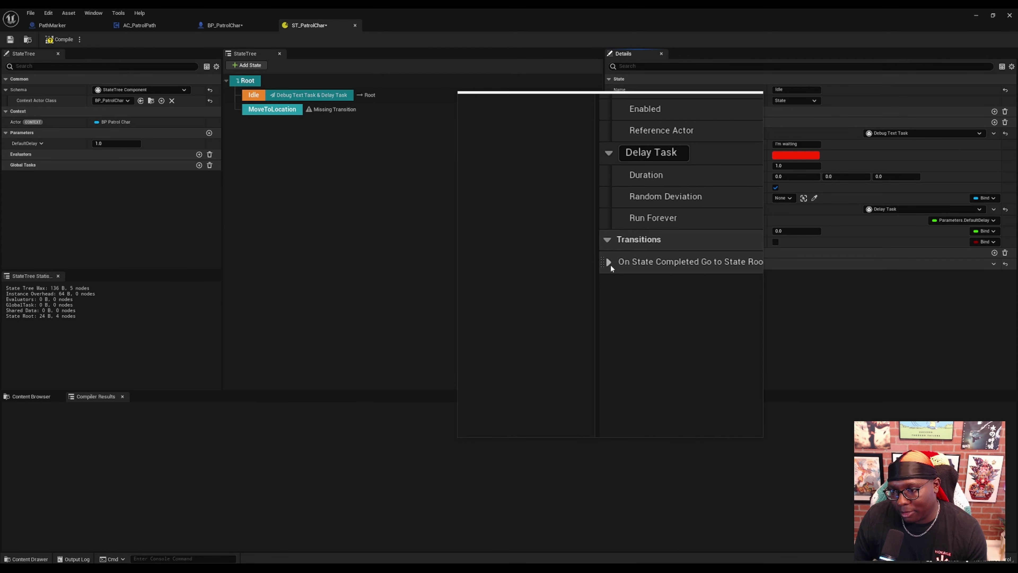
click(610, 264)
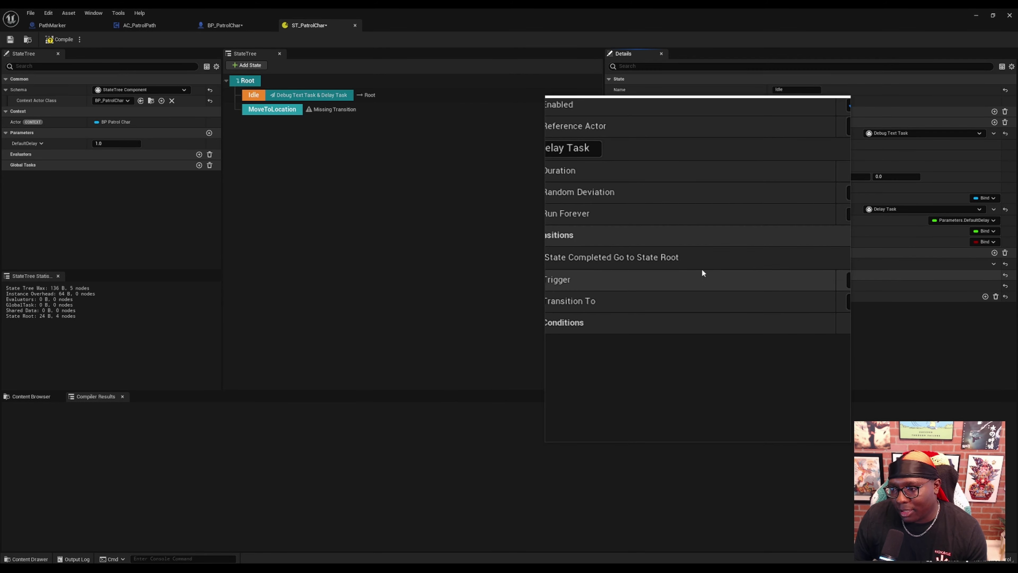
click(788, 276)
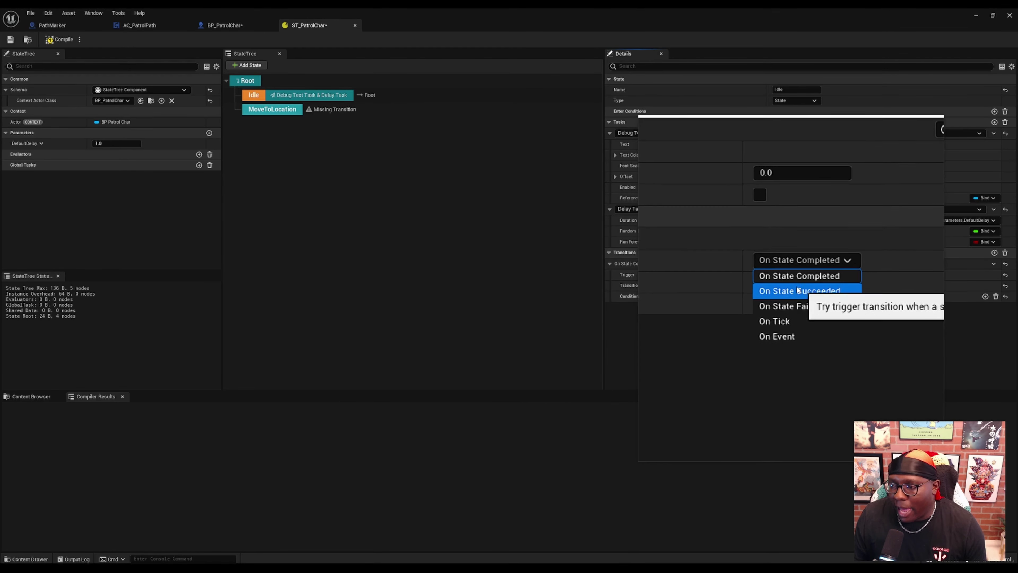
click(803, 283)
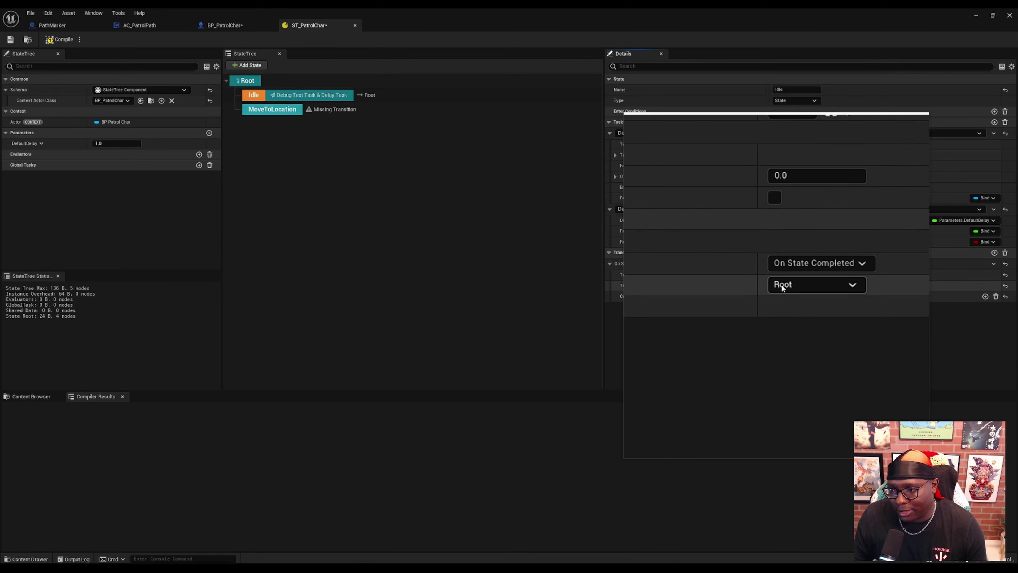
click(782, 284)
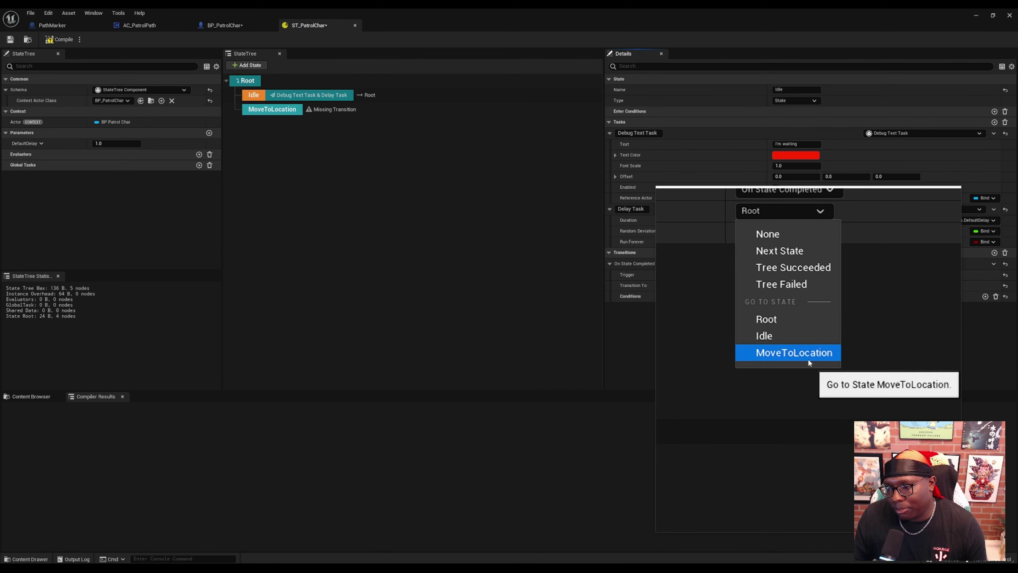
click(807, 357)
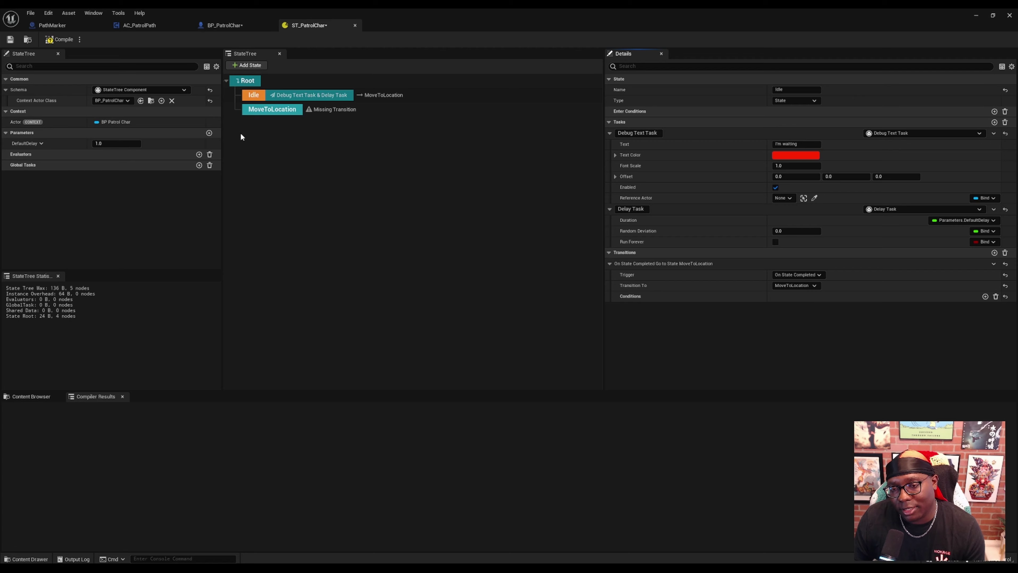
- Add an empty task to the MoveToLocation state and check which task types are available for it
click(257, 94)
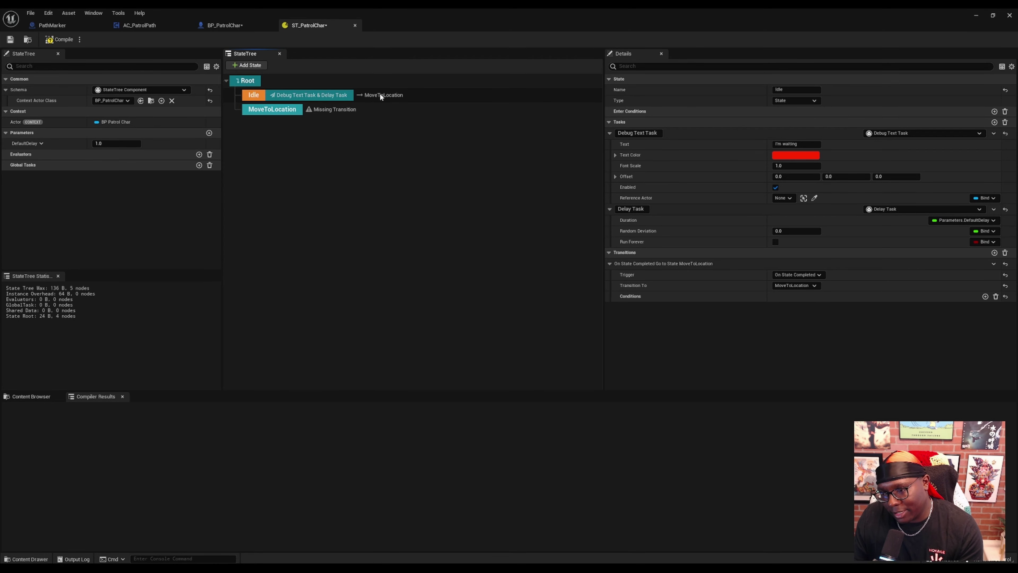
click(285, 108)
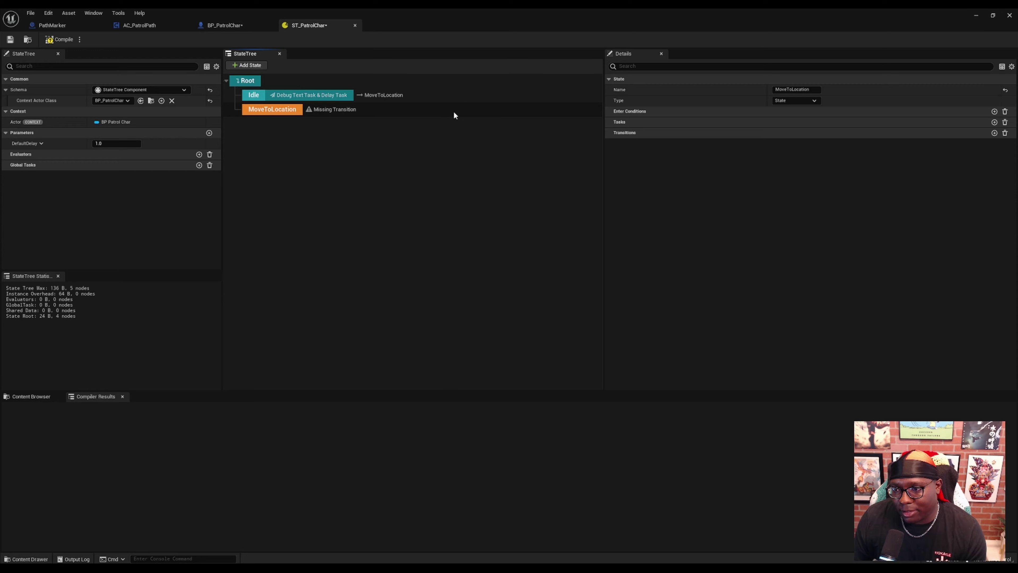
click(992, 125)
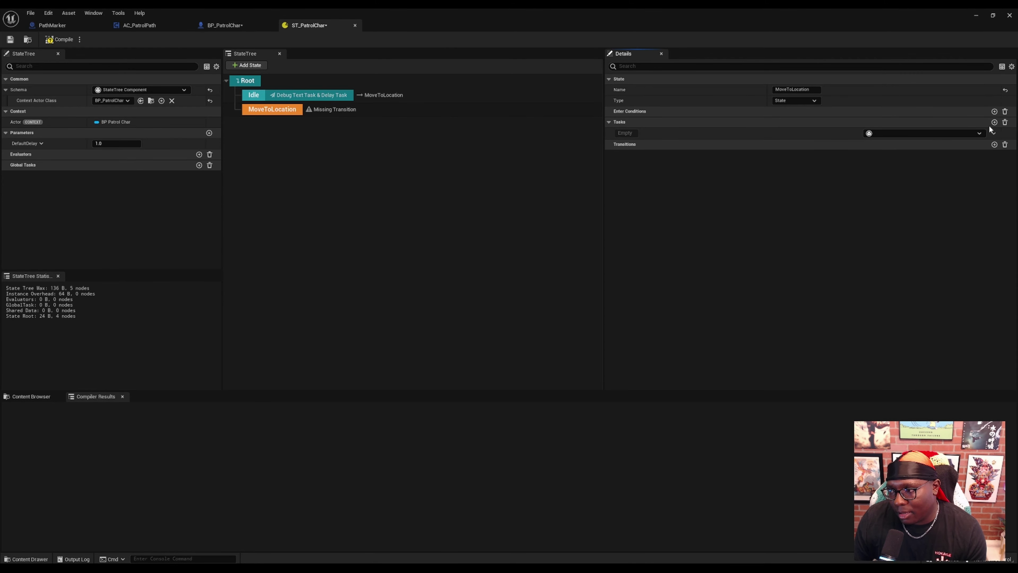
click(928, 134)
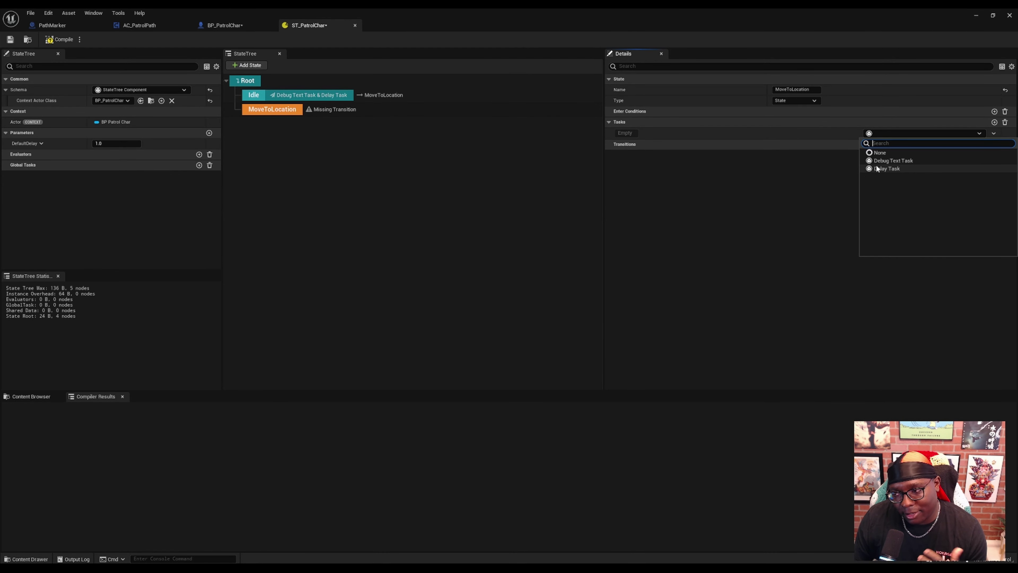
click(364, 341)
- Open the asset creation options in the Enemy content folder
click(26, 558)
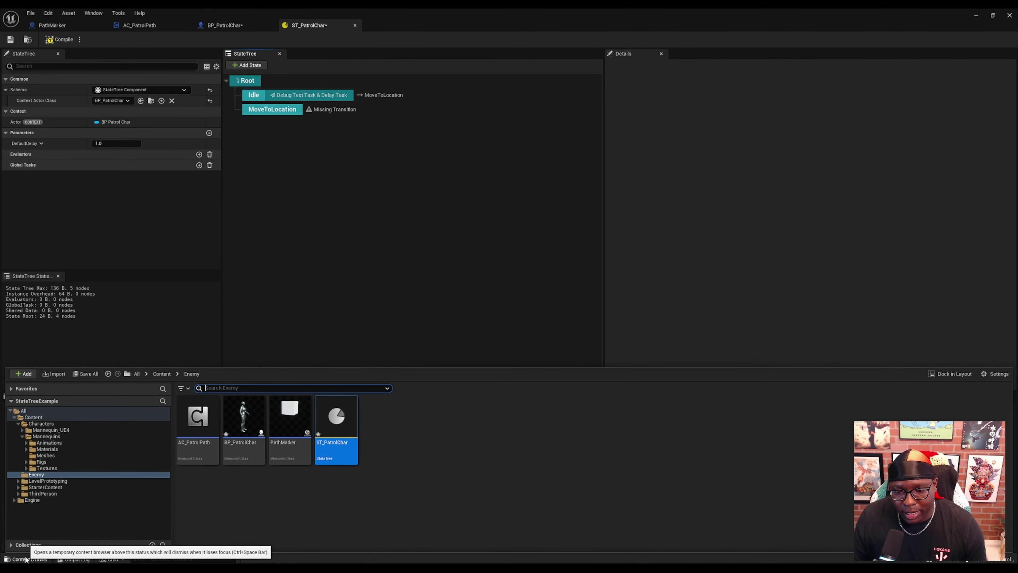
right_click(404, 434)
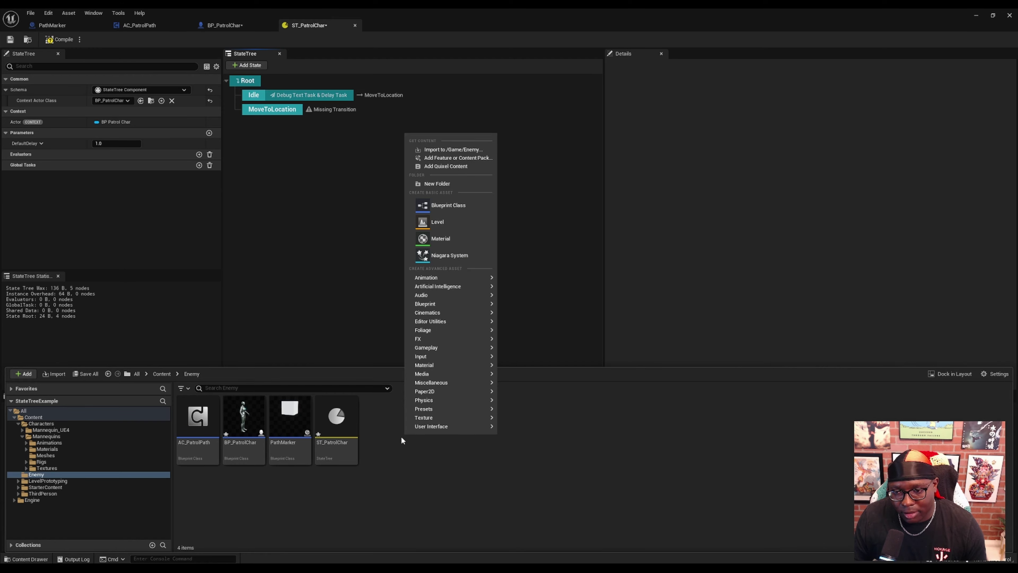